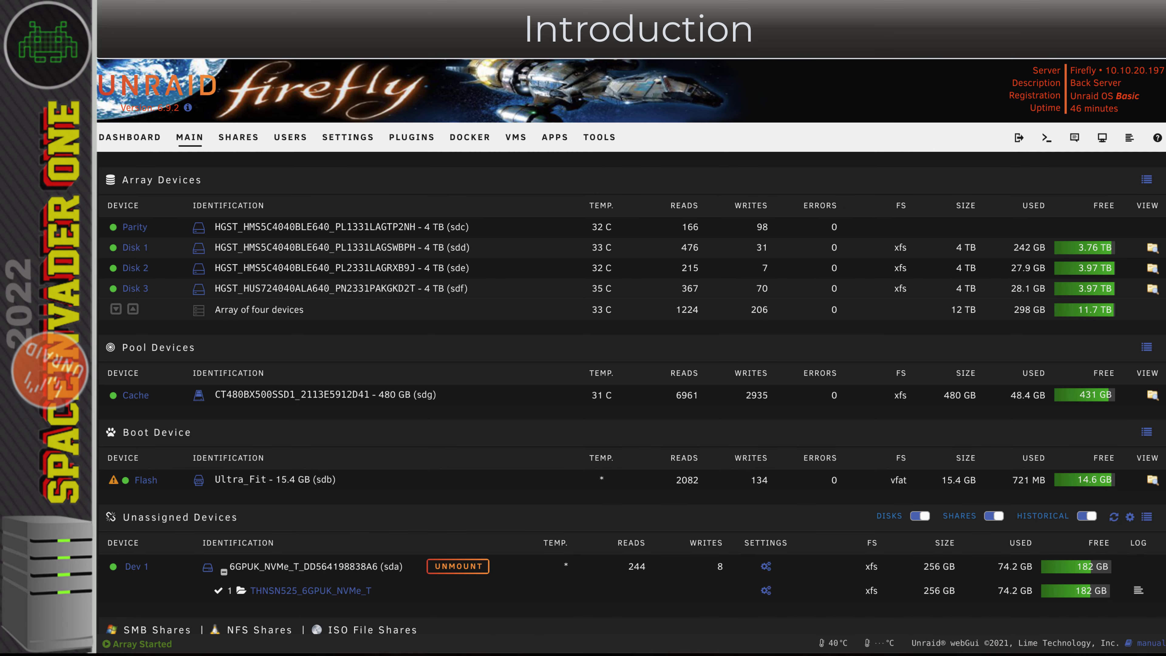
# Step: Show the Unraid Shares page listing the eight user shares, including nextcloud and software
pyautogui.click(239, 138)
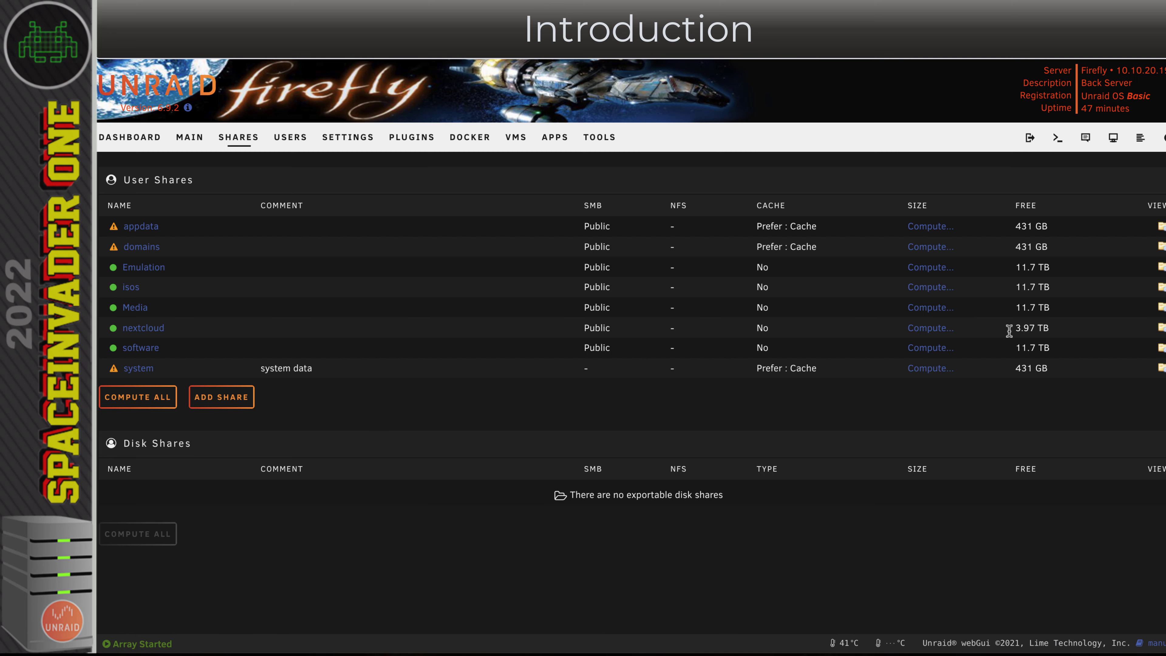
# Step: Browse the files inside the nextcloud share at /mnt/user/nextcloud
pyautogui.click(1162, 328)
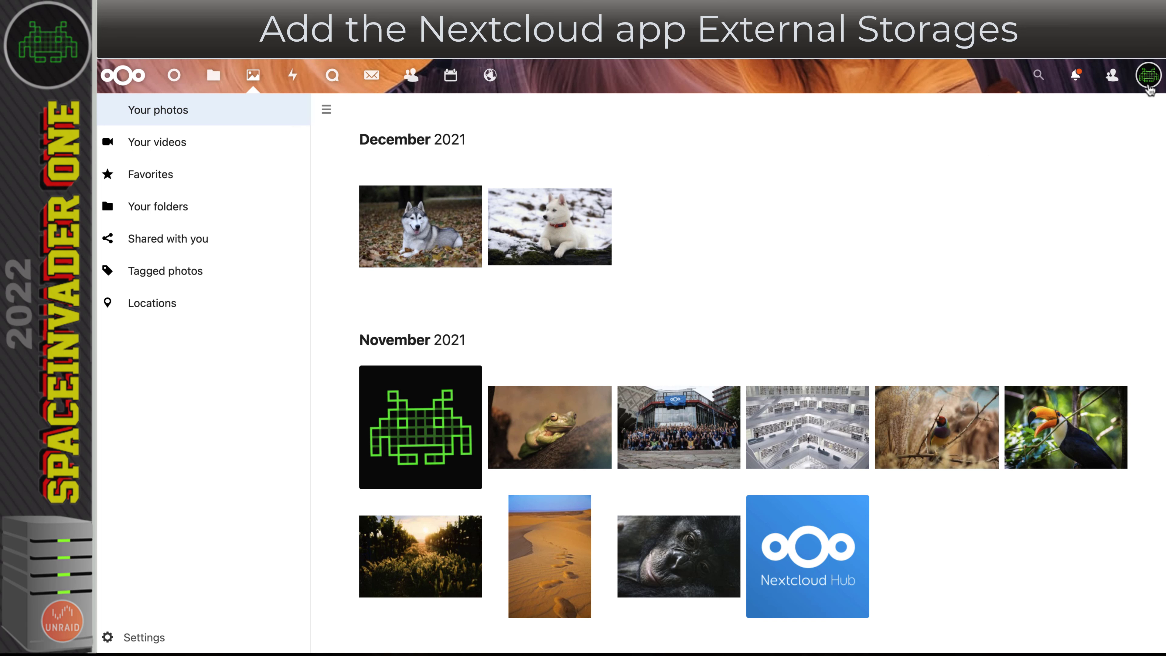
# Step: Enable the External storage support 1.13.0 app from the Apps page, confirming with your password
pyautogui.click(1149, 81)
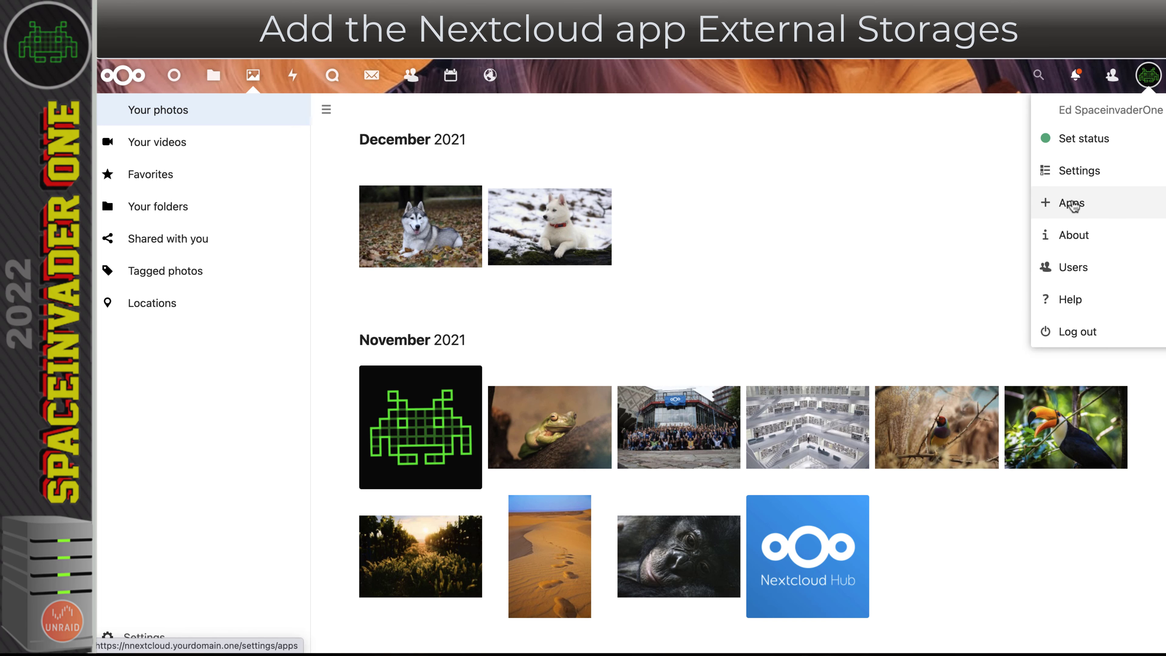
pyautogui.click(1073, 207)
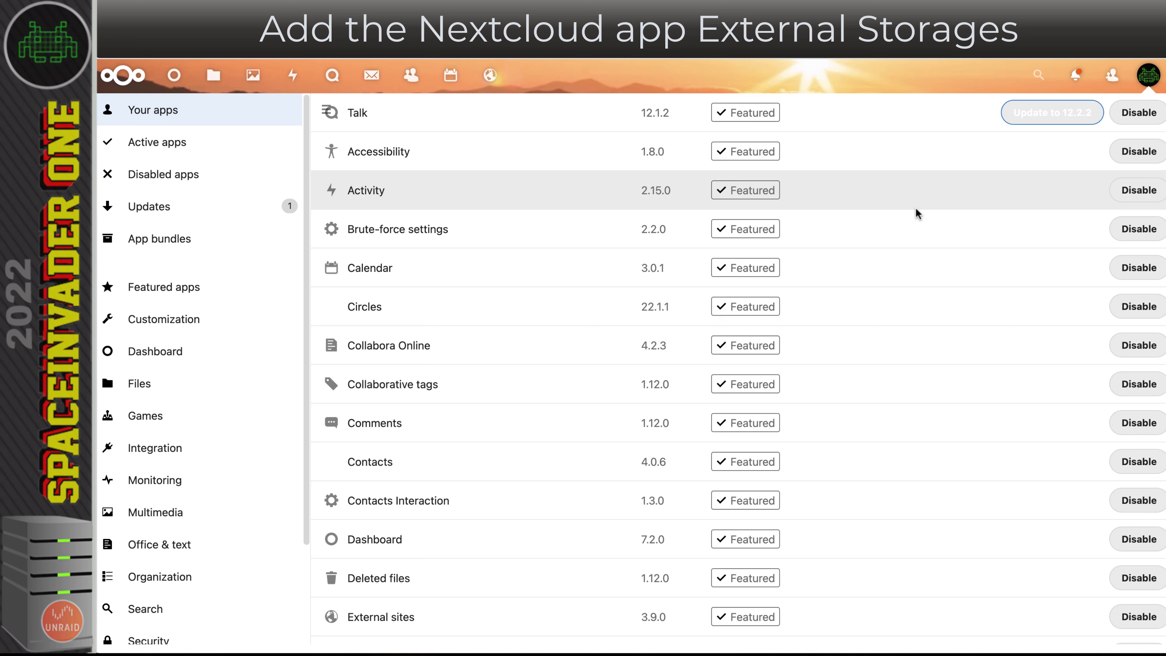
pyautogui.scroll(-5, 915, 211)
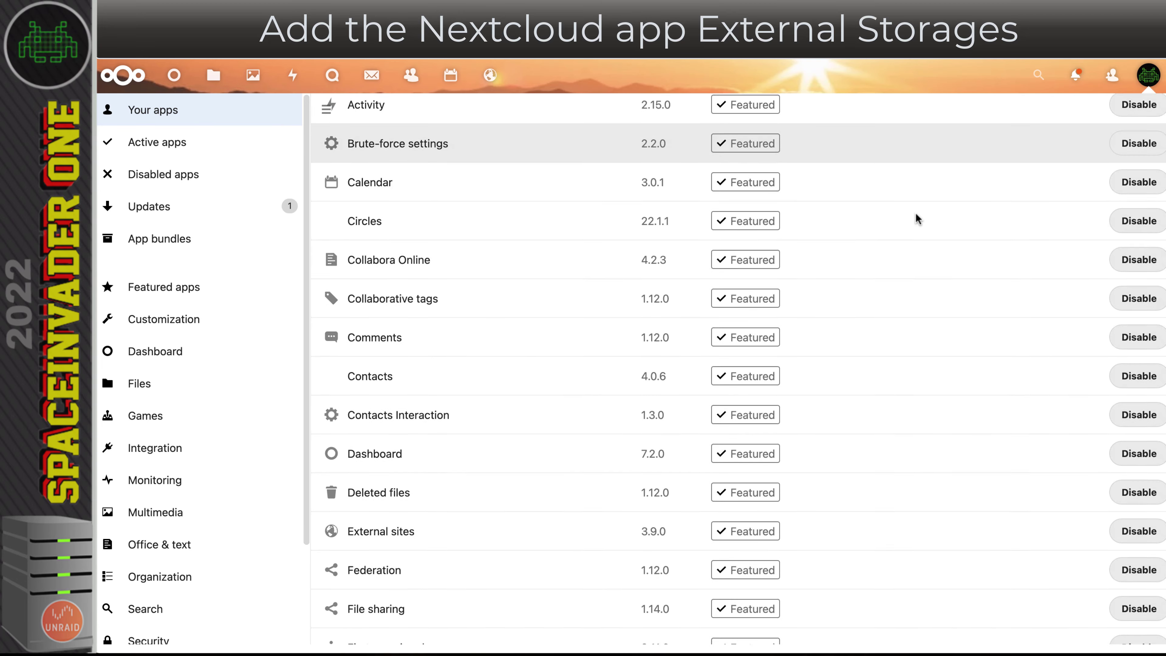
pyautogui.scroll(-10, 916, 211)
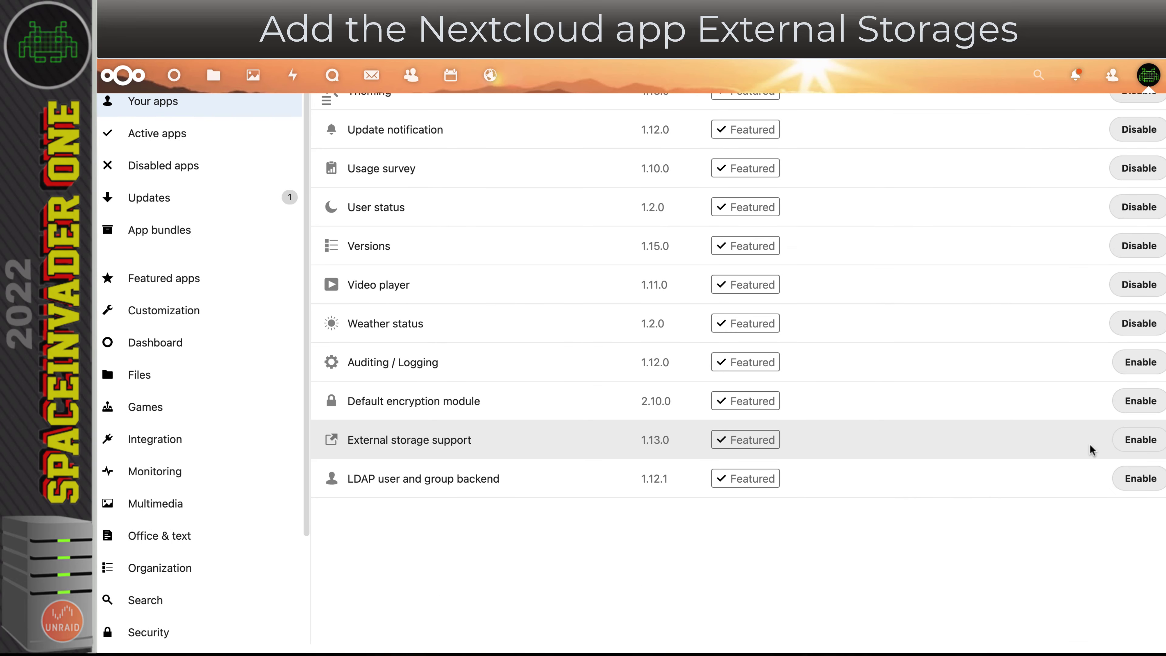
pyautogui.click(1136, 444)
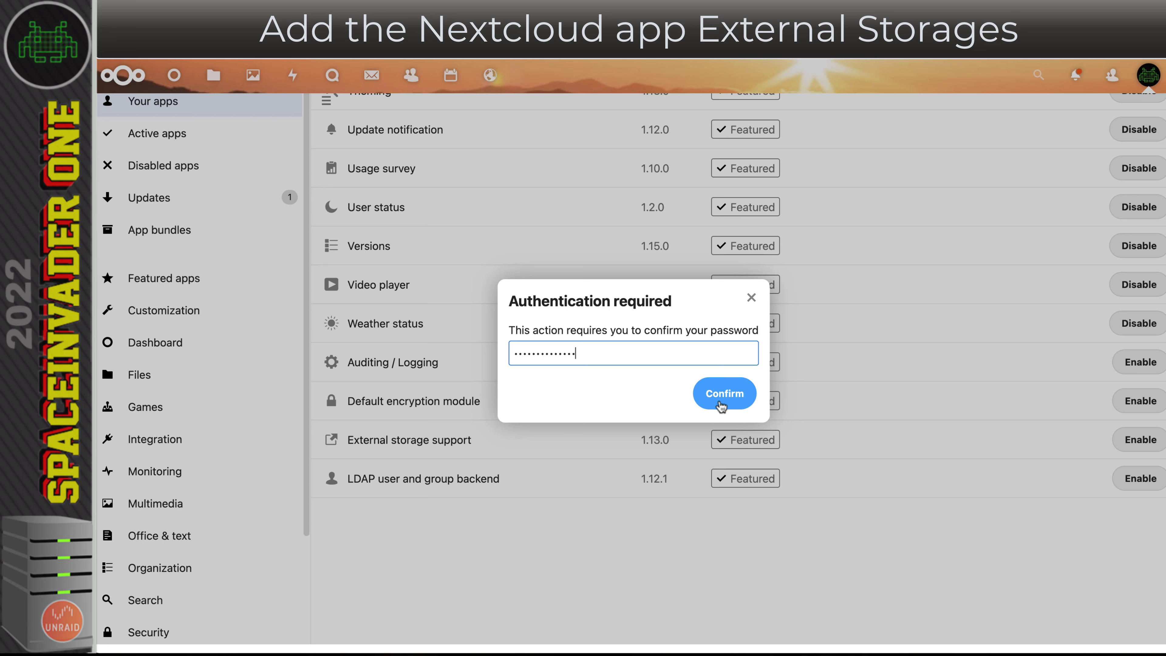
pyautogui.click(724, 394)
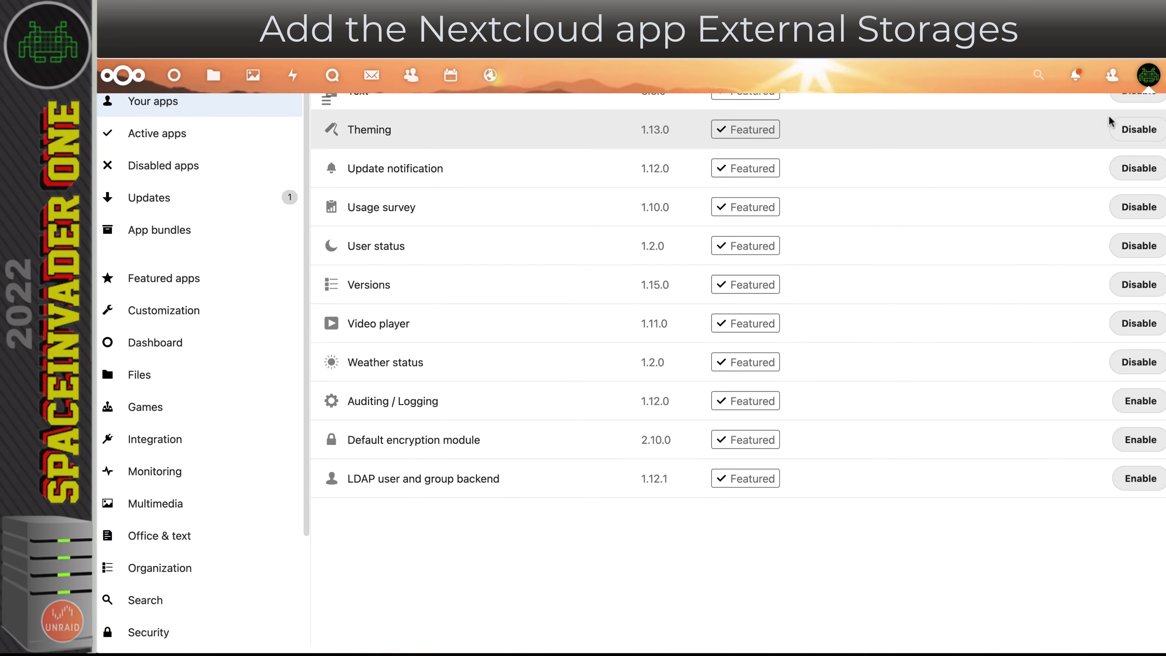
pyautogui.click(1149, 79)
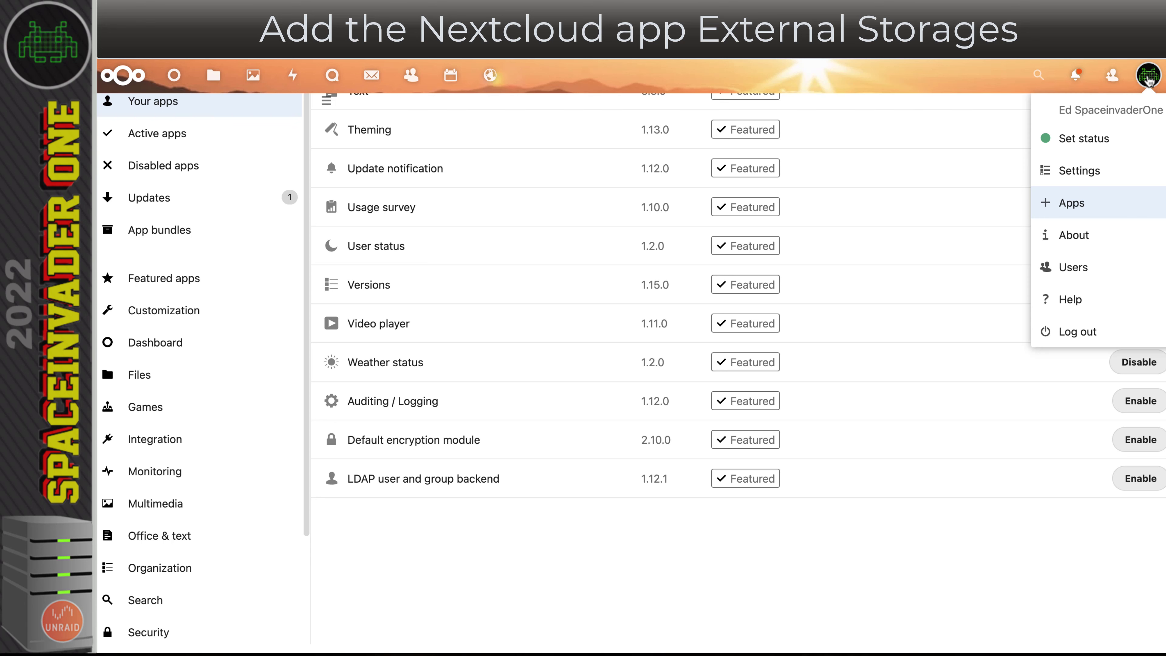
# Step: Go to Settings and open External storage under the Administration section
pyautogui.click(1100, 171)
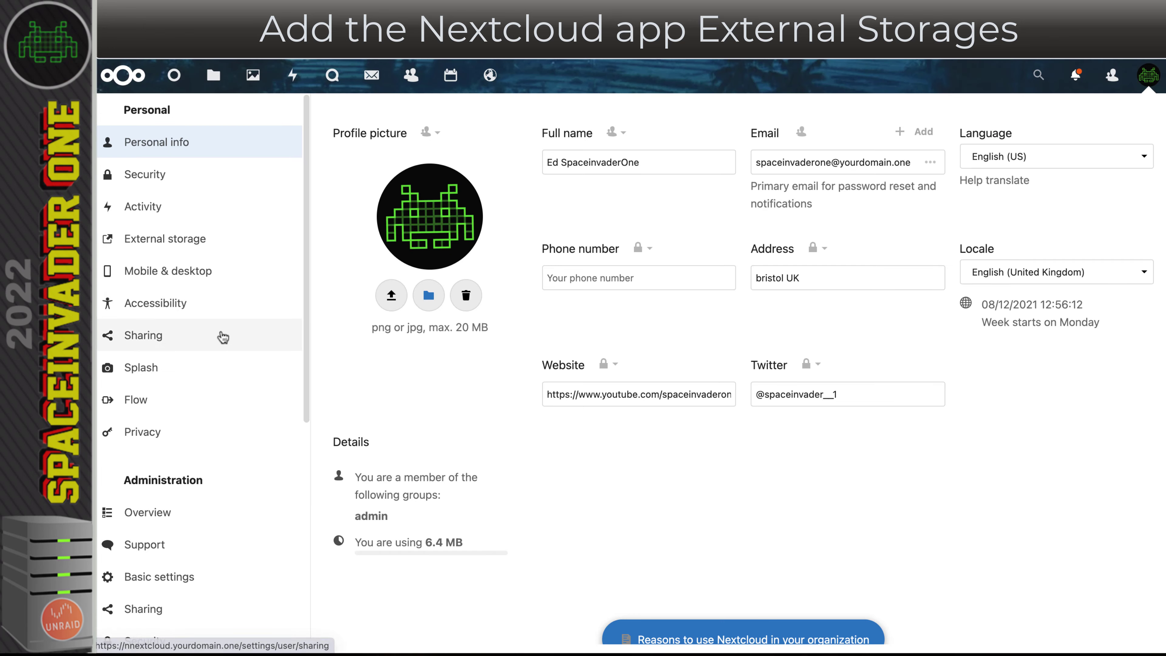
pyautogui.scroll(-3, 221, 339)
pyautogui.scroll(-2, 222, 339)
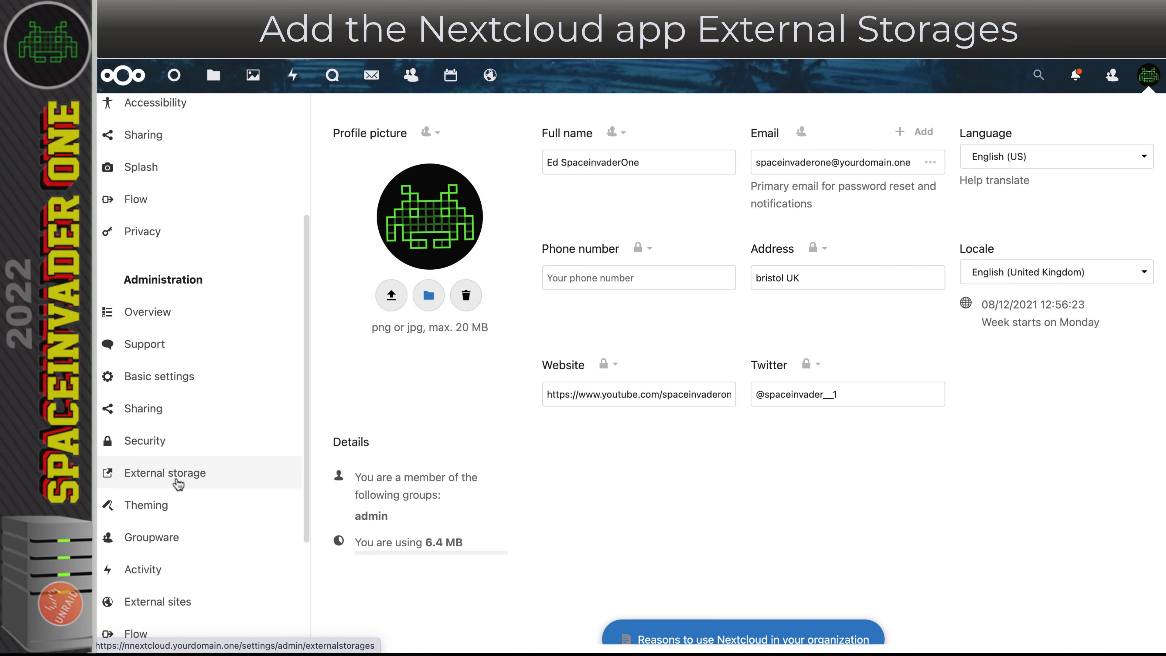
pyautogui.click(166, 474)
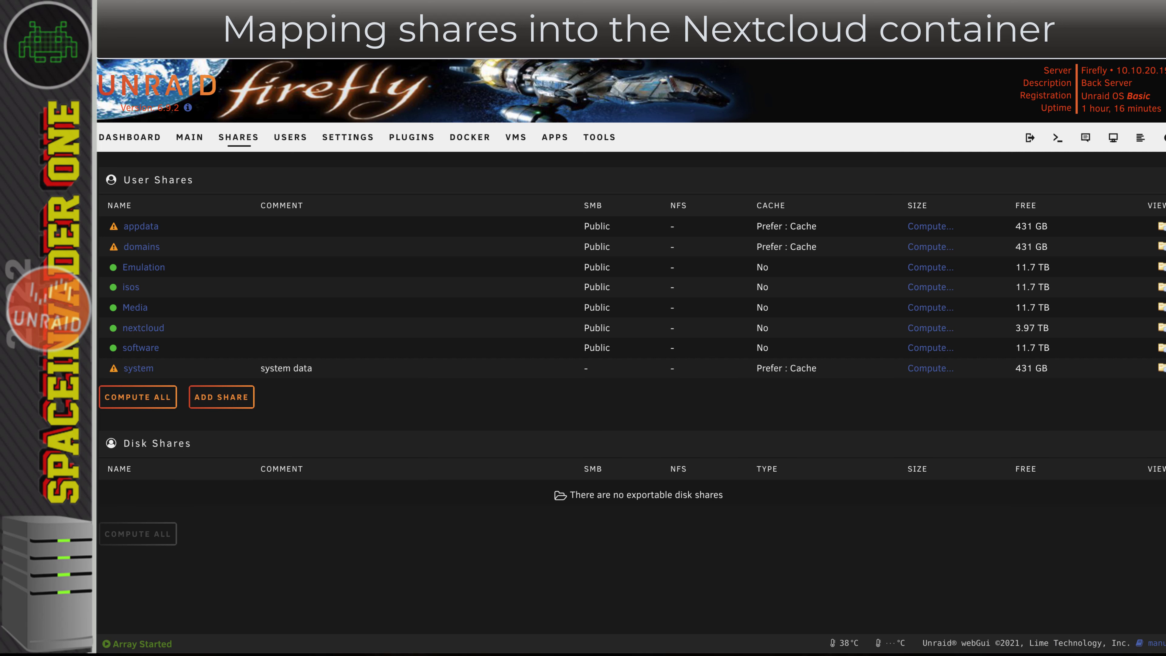
# Step: Stop the nextcloud container from the Docker tab
pyautogui.click(471, 138)
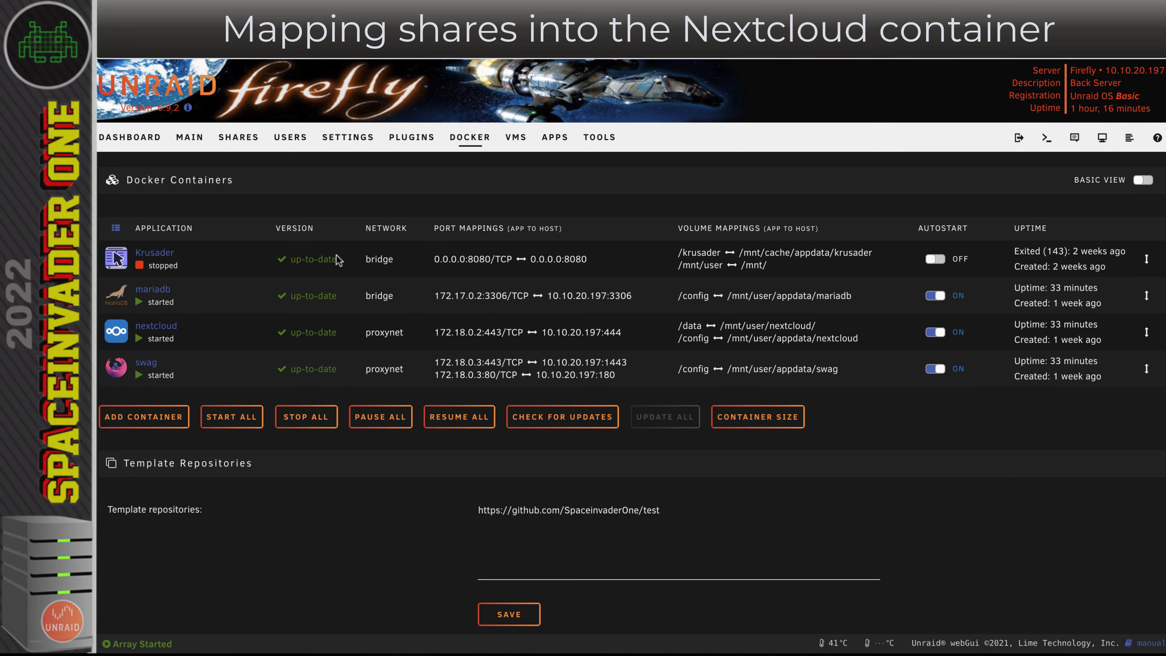
pyautogui.click(120, 334)
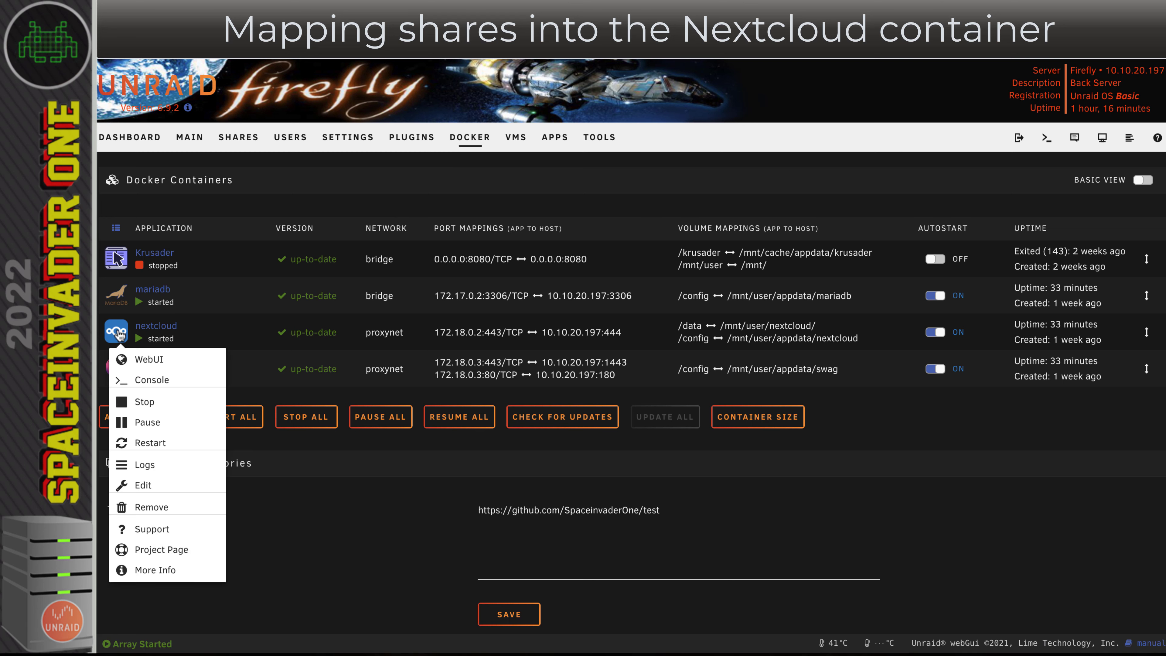
pyautogui.click(145, 403)
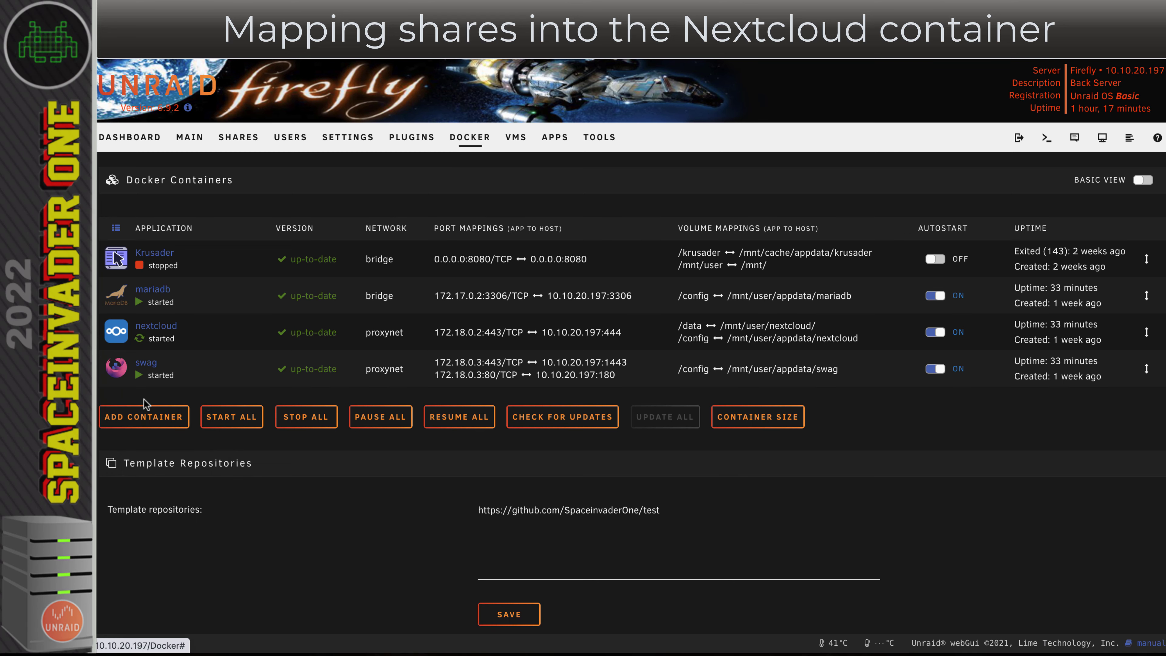
# Step: Edit nextcloud and add an 'External media' path mapping /ext_media to /mnt/user/Media/
pyautogui.click(118, 336)
pyautogui.click(121, 404)
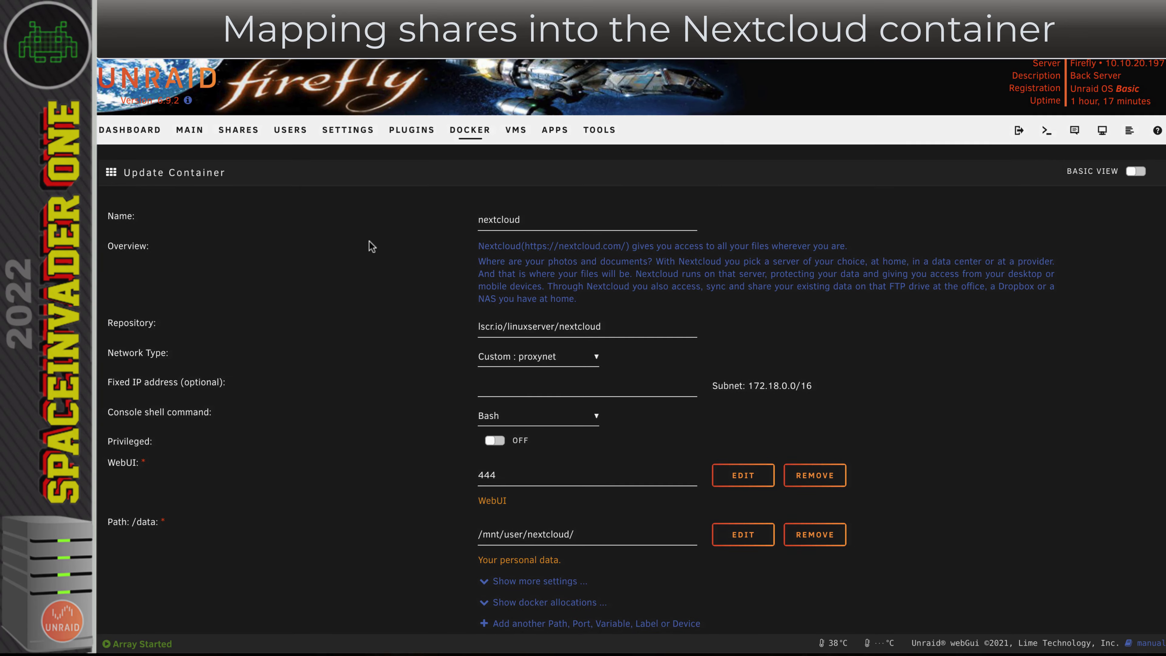
pyautogui.scroll(-1, 368, 245)
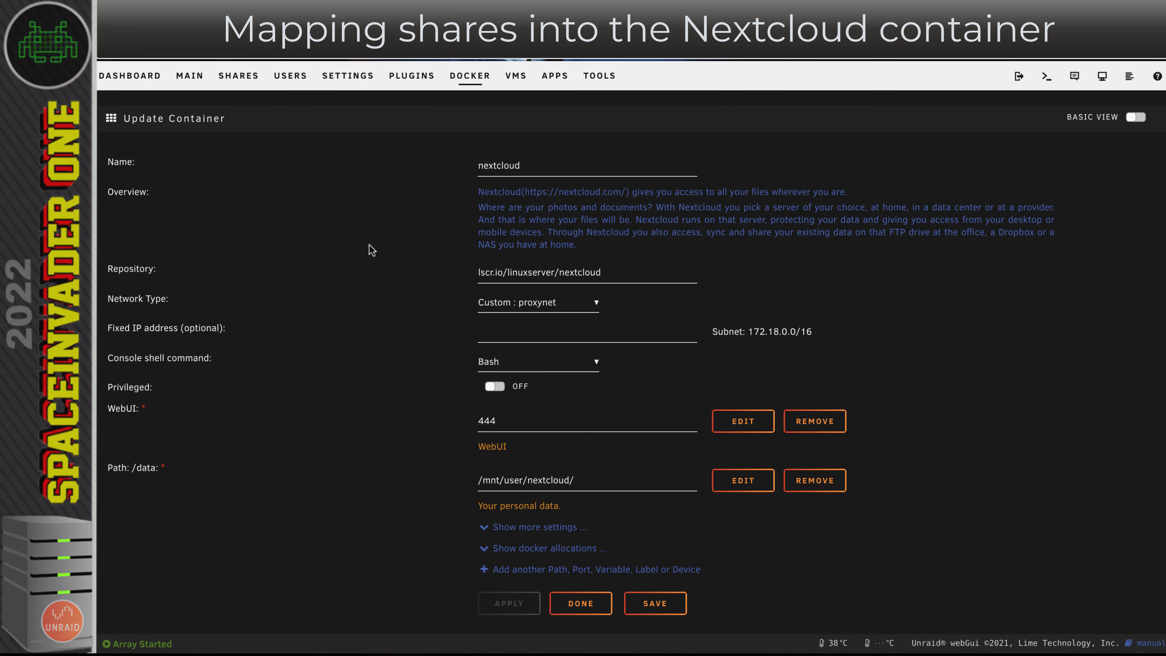
pyautogui.click(544, 571)
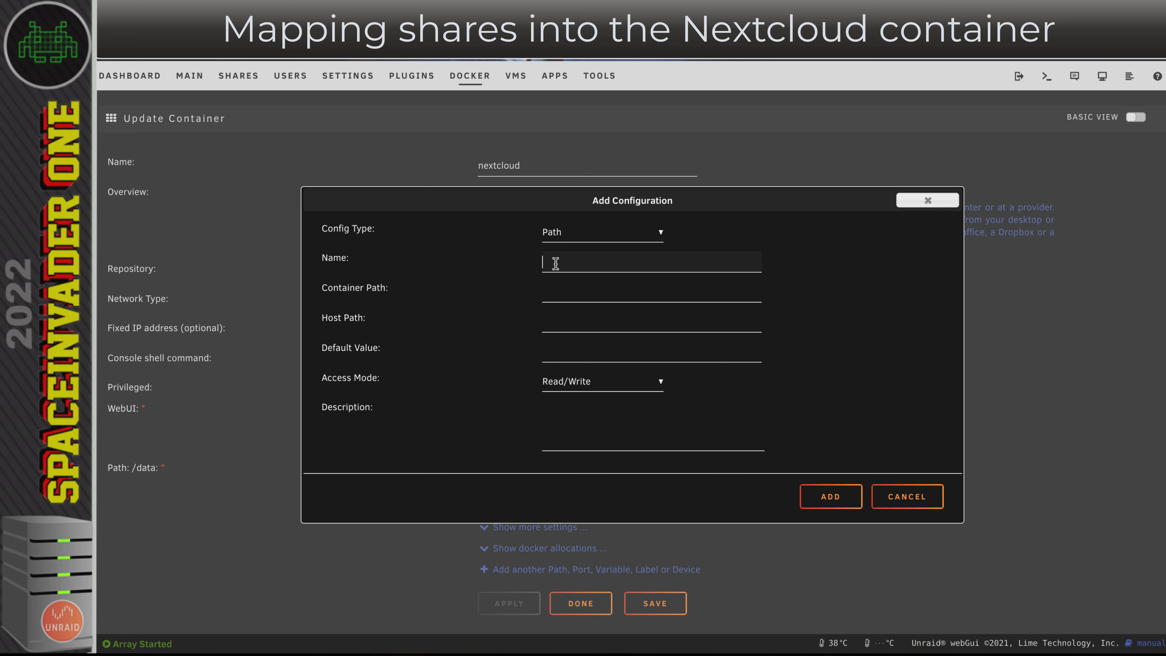
pyautogui.write('External media')
pyautogui.click(546, 292)
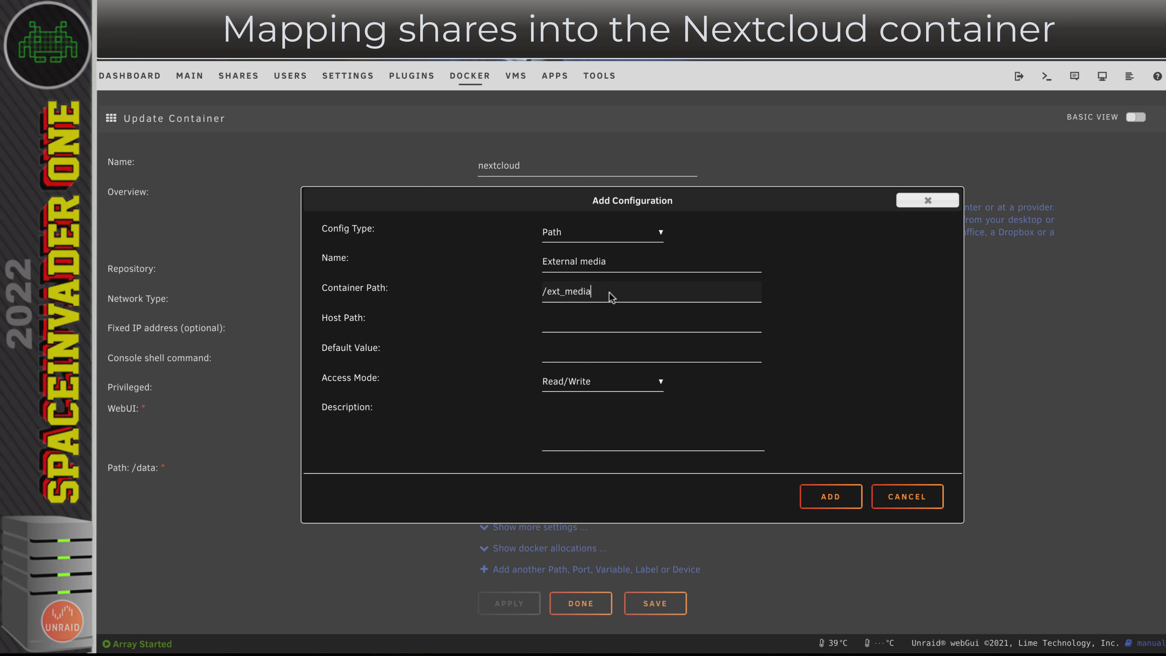
pyautogui.click(552, 323)
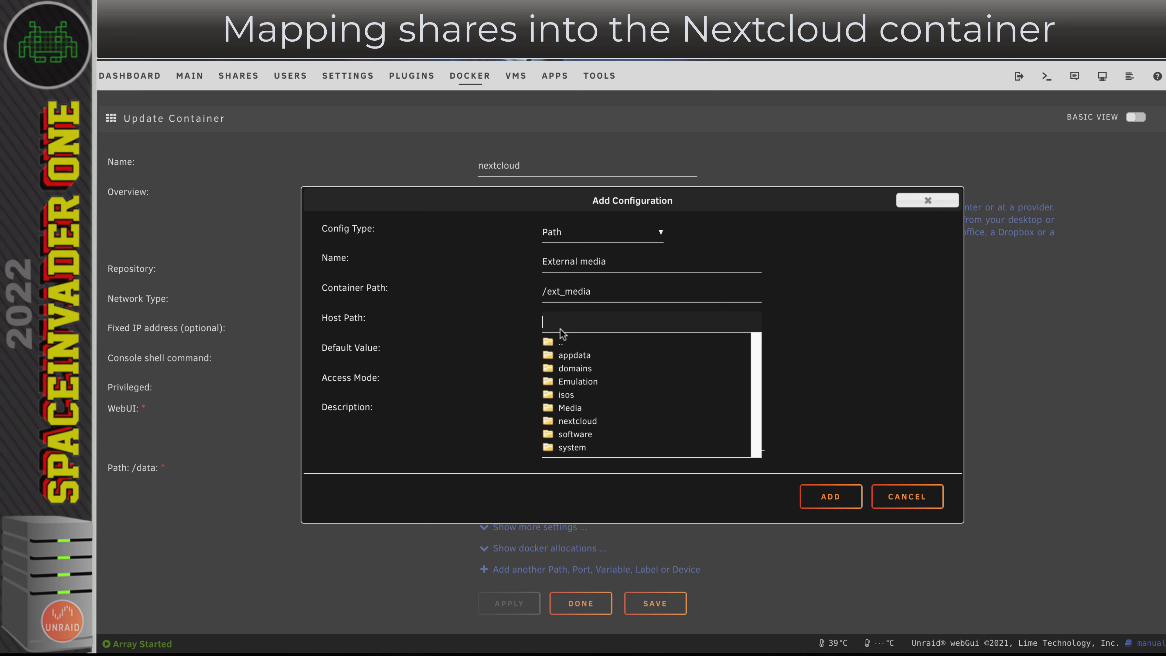
pyautogui.doubleClick(569, 408)
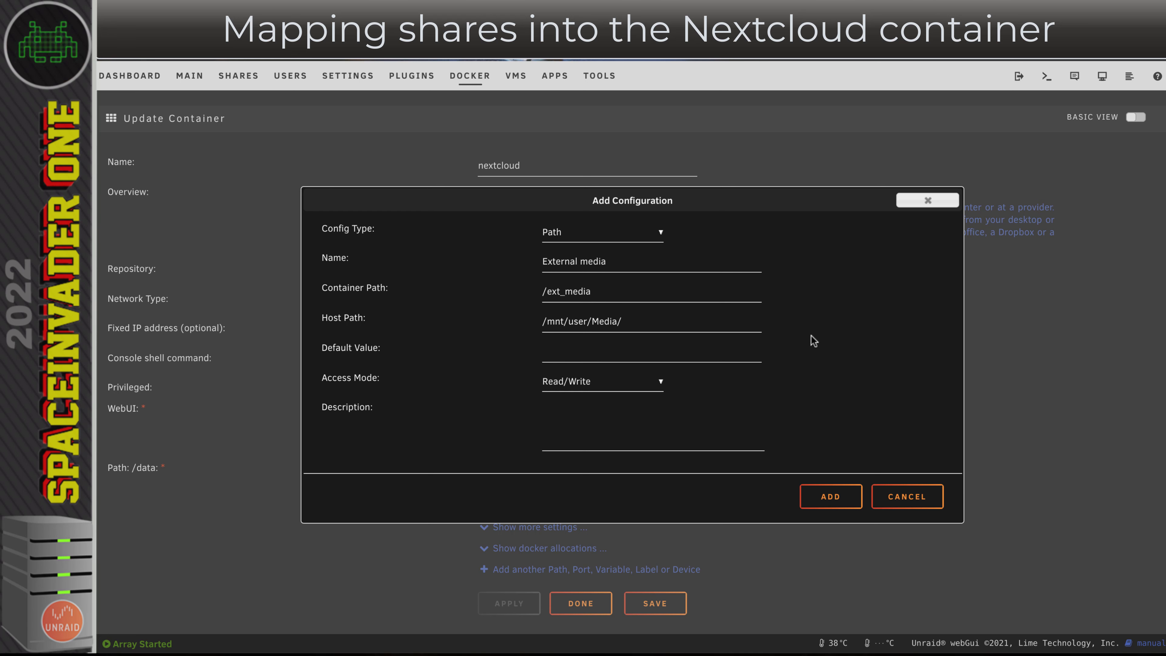
# Step: Save the External media path and add an 'External software' path /ext_software to /mnt/user/software/
pyautogui.click(831, 496)
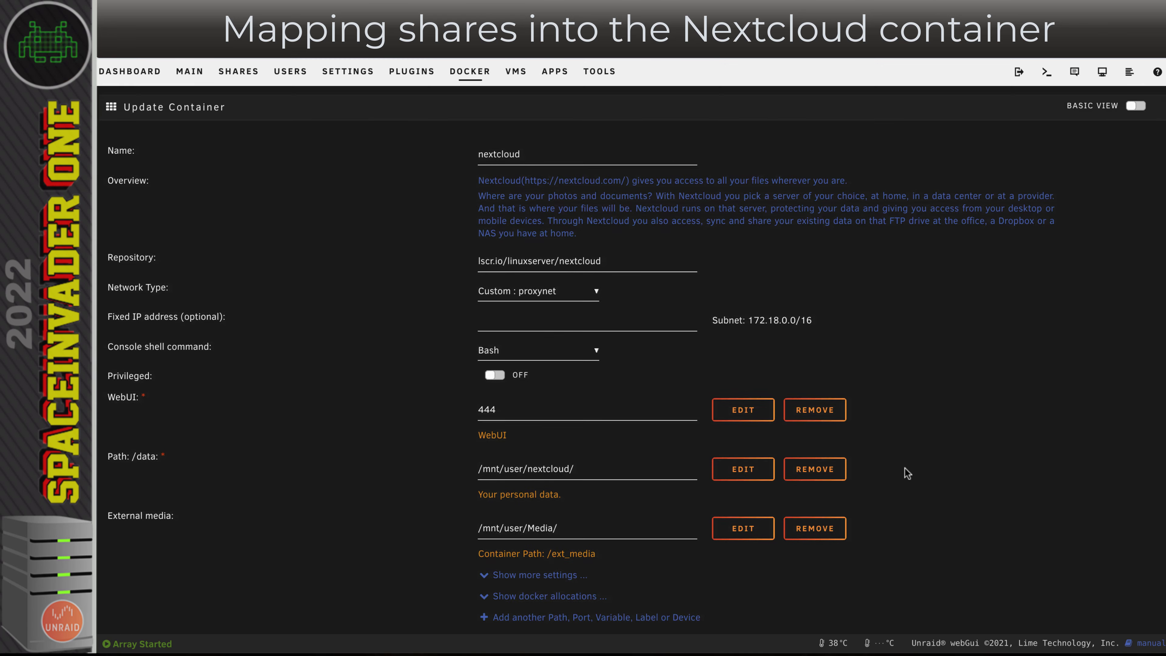
pyautogui.scroll(-1, 826, 501)
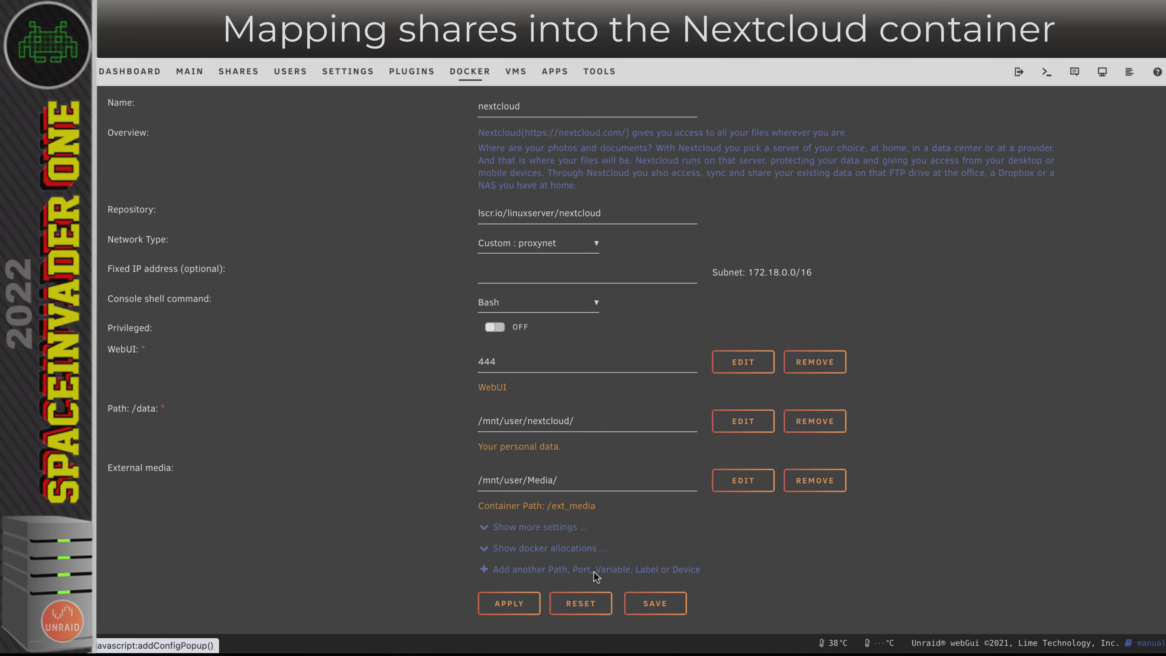
pyautogui.click(594, 572)
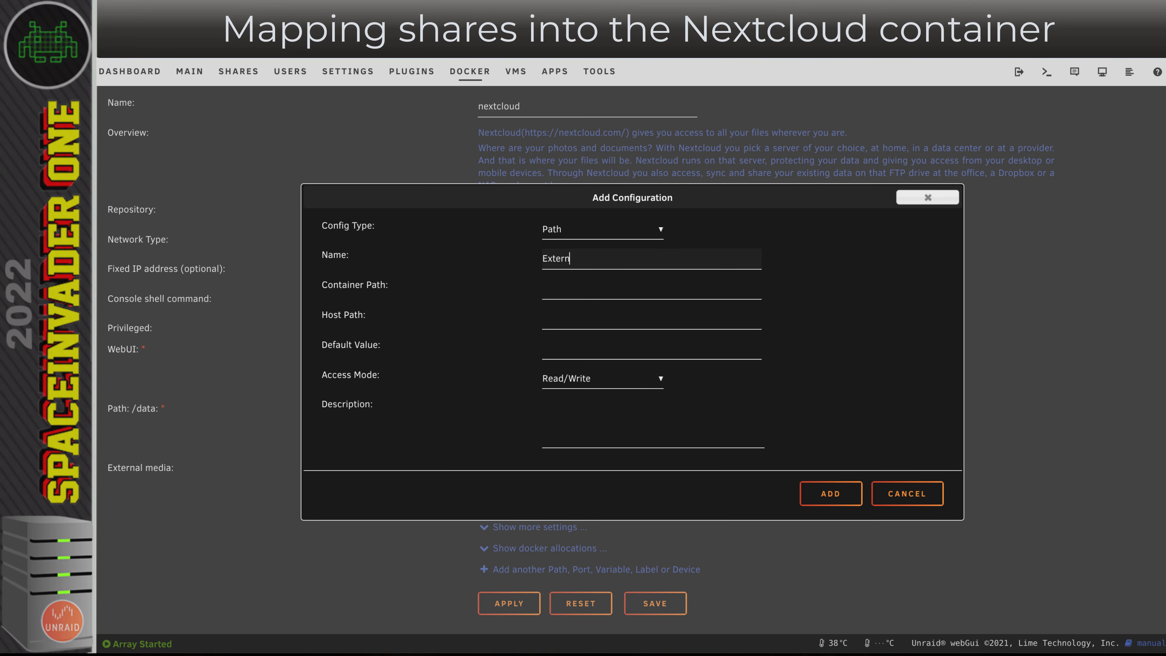
pyautogui.write('External software')
pyautogui.write('/')
pyautogui.click(552, 320)
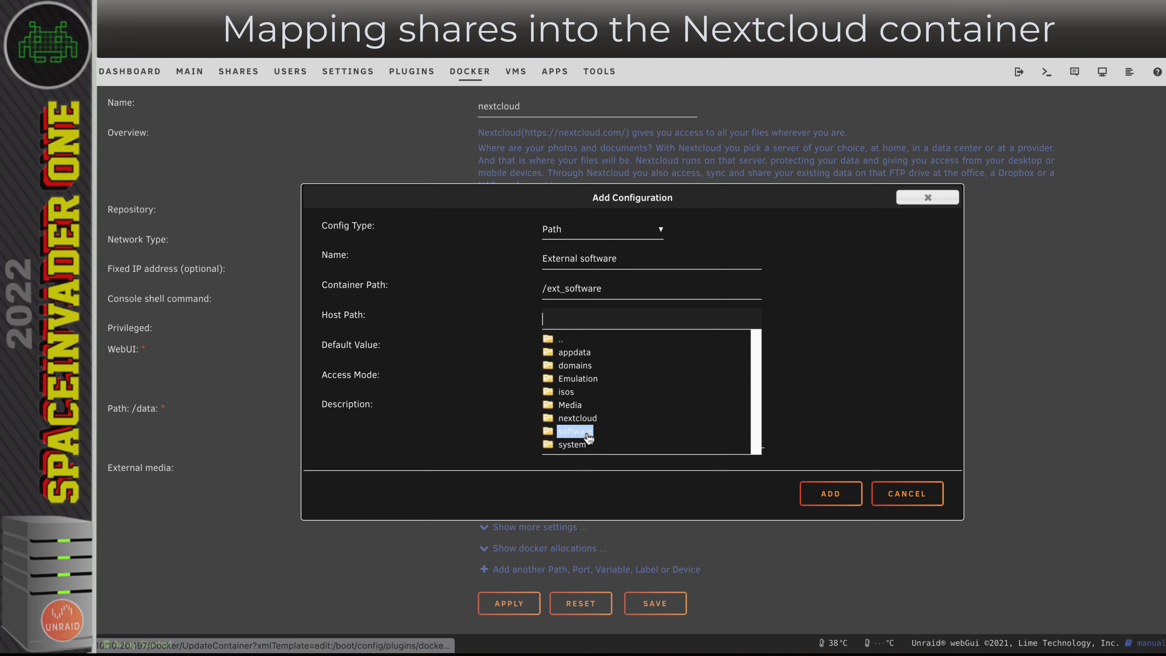
pyautogui.click(575, 434)
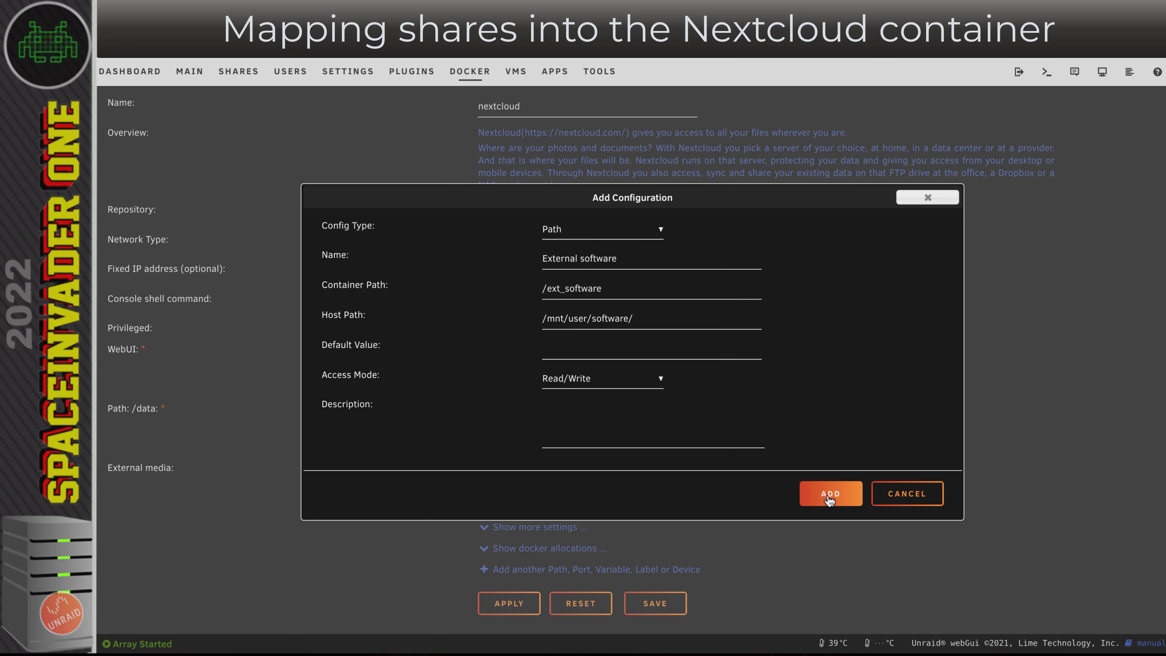
pyautogui.click(815, 488)
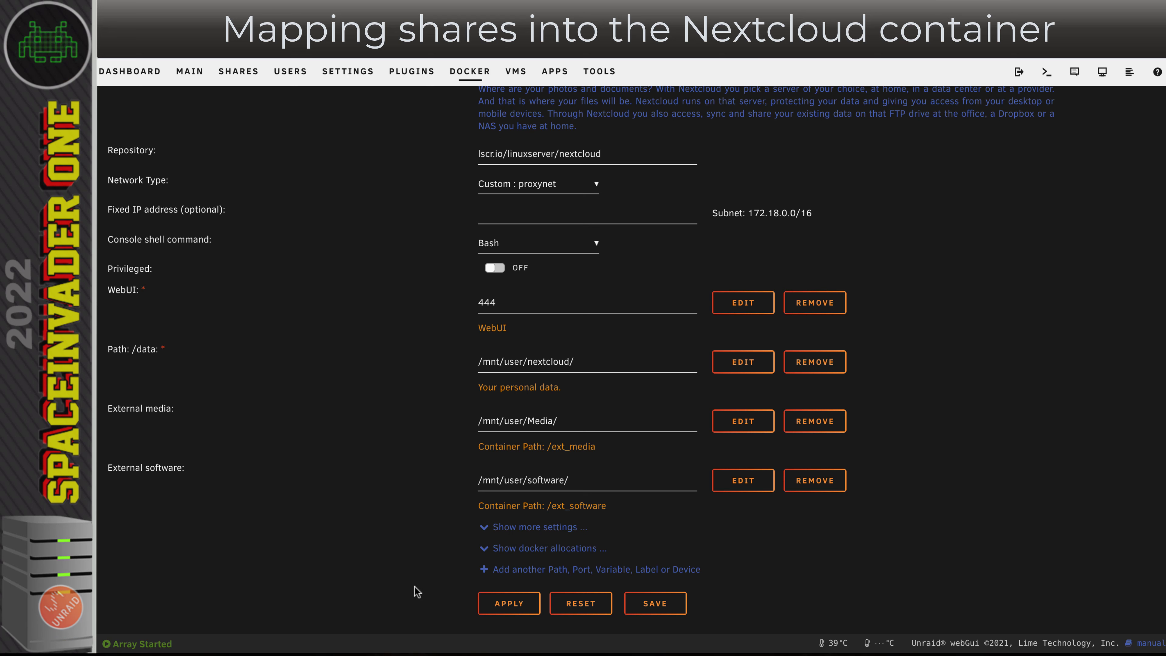
# Step: Apply the new mappings to the nextcloud container and start it again
pyautogui.click(513, 610)
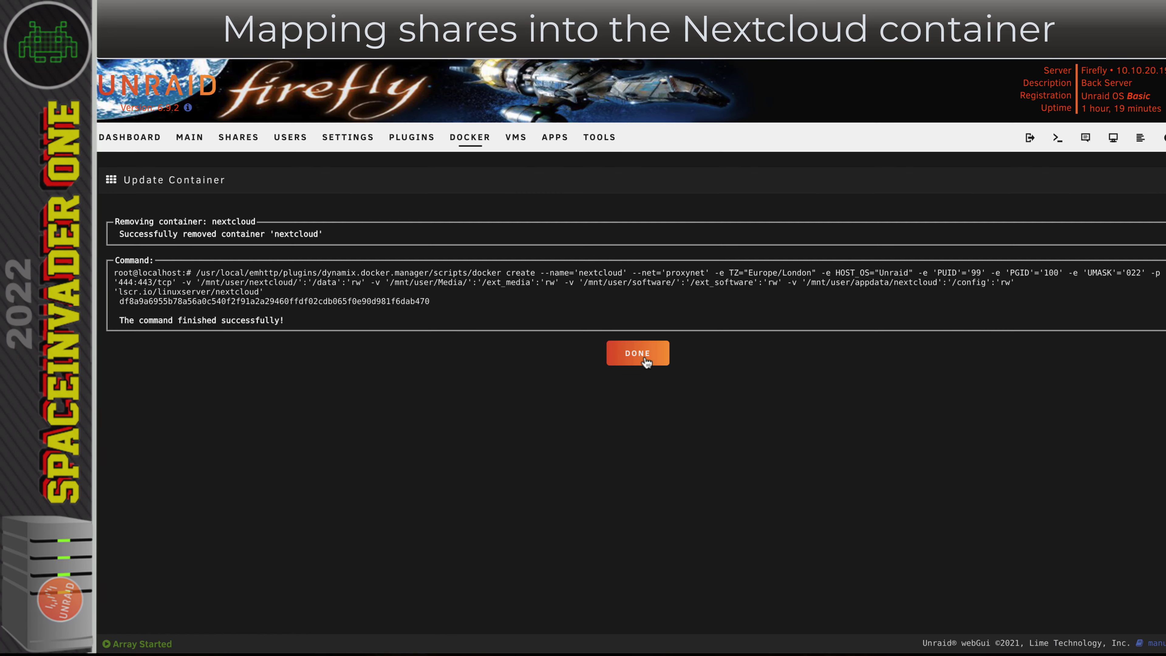
pyautogui.click(633, 351)
pyautogui.click(119, 338)
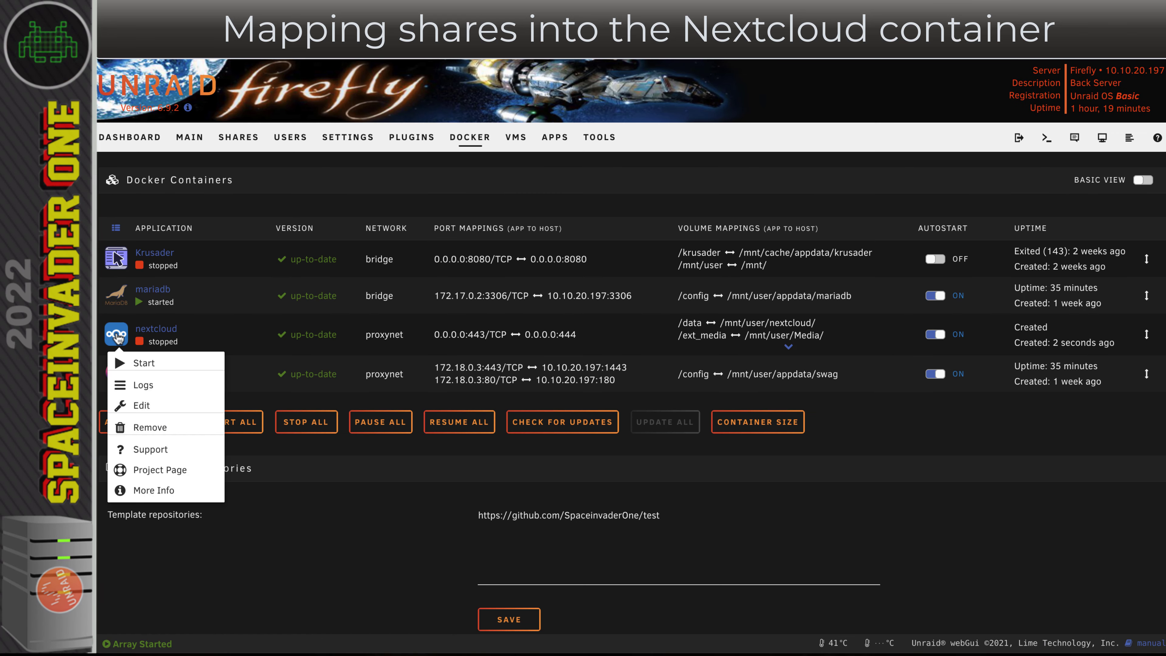
pyautogui.click(179, 362)
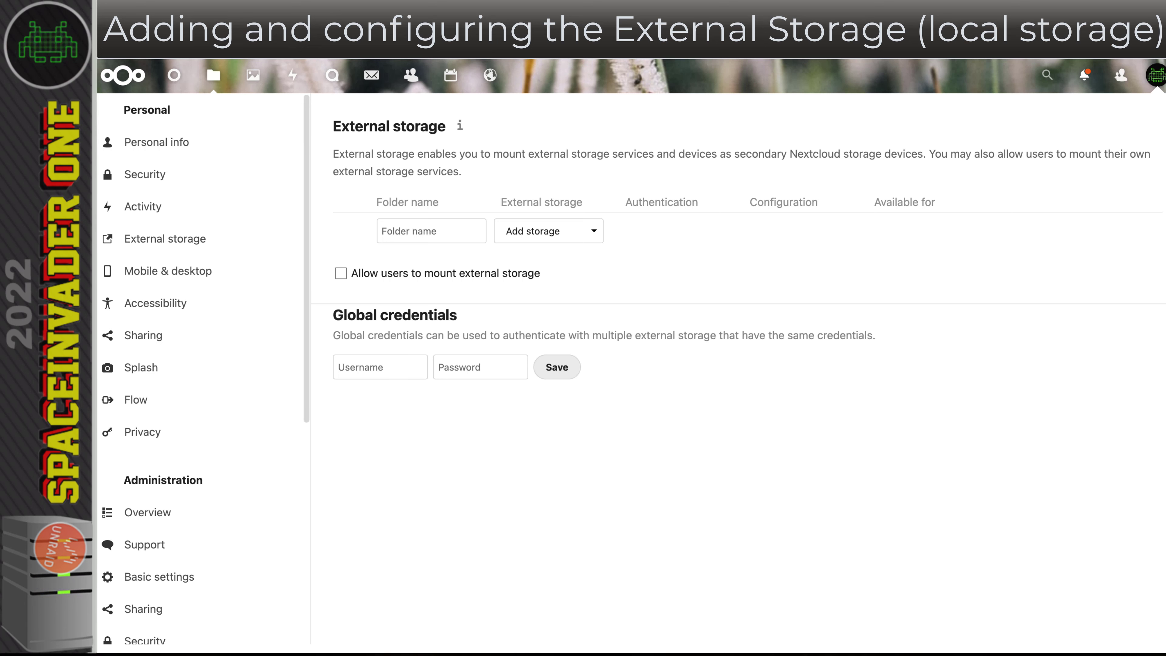
# Step: Reload External storage settings and start a new mount with folder name 'Media'
pyautogui.press('super+r')
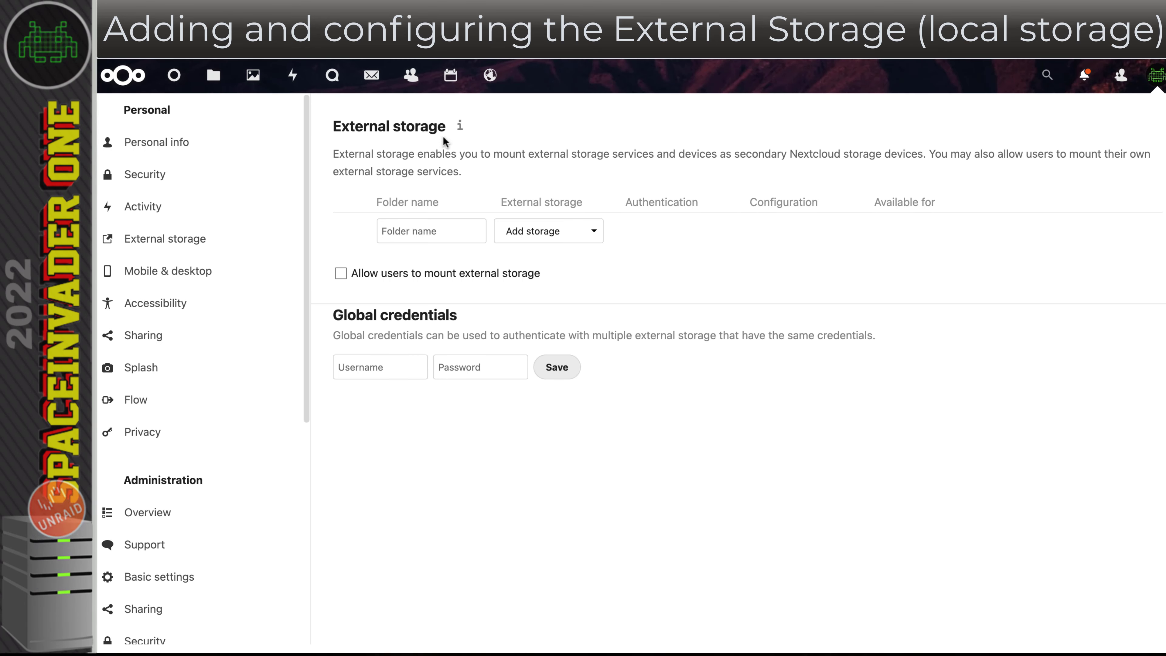
pyautogui.click(395, 232)
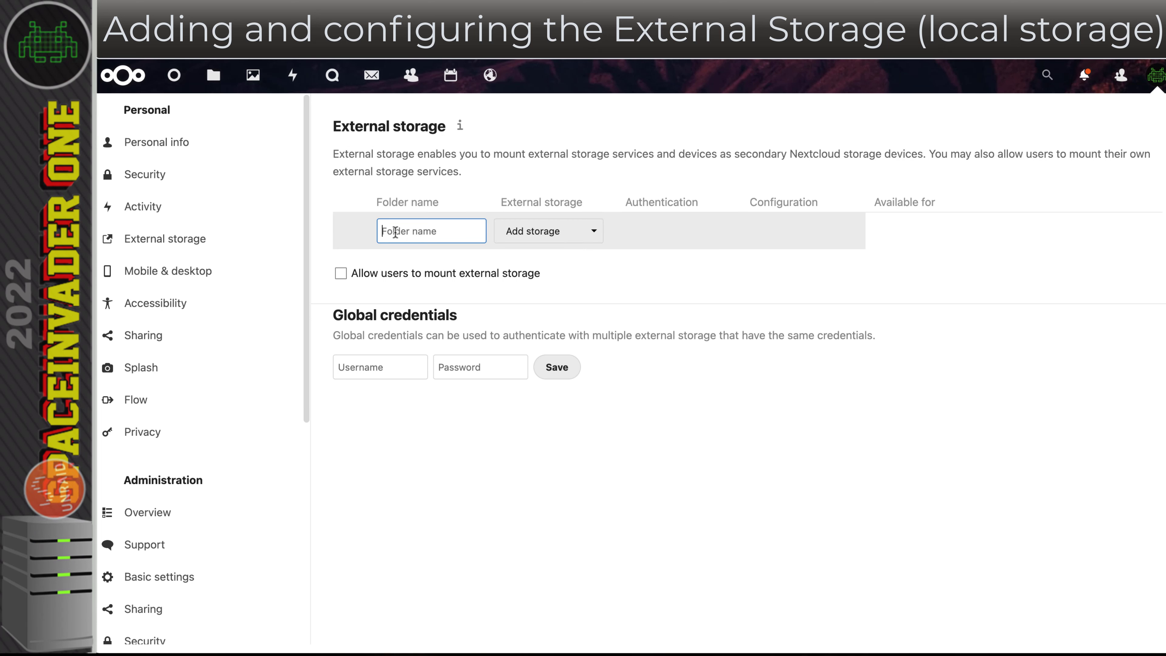
pyautogui.write('Media')
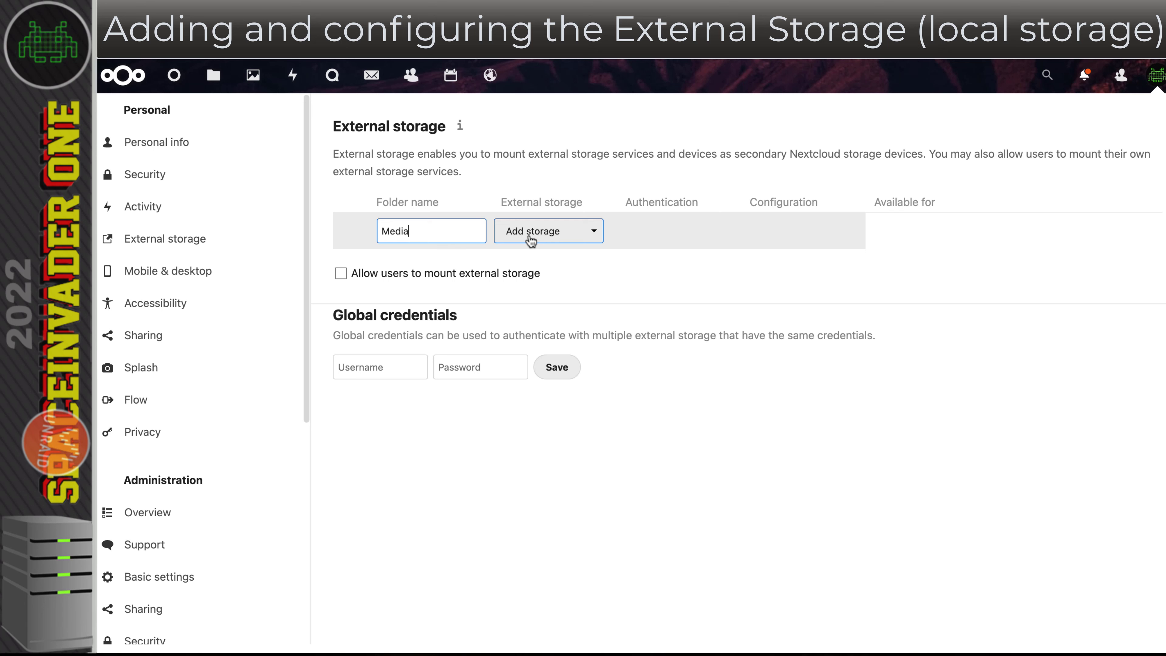
pyautogui.click(595, 236)
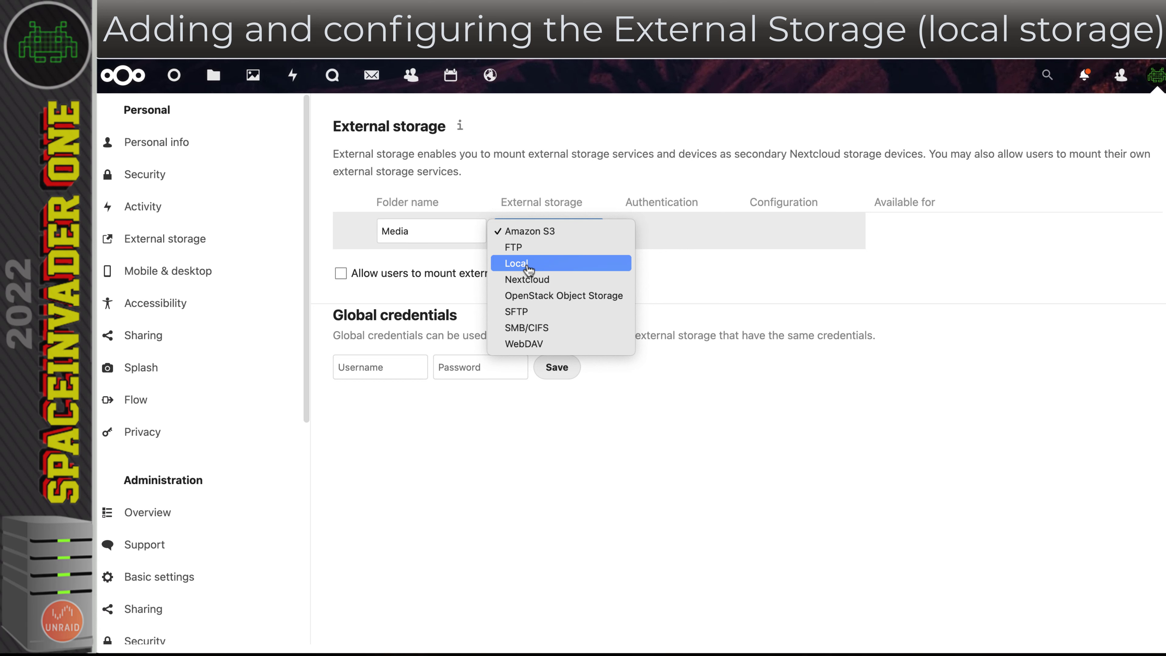
# Step: Set Media as a Local mount at /ext_media for your own account, then begin a 'software' entry
pyautogui.click(529, 266)
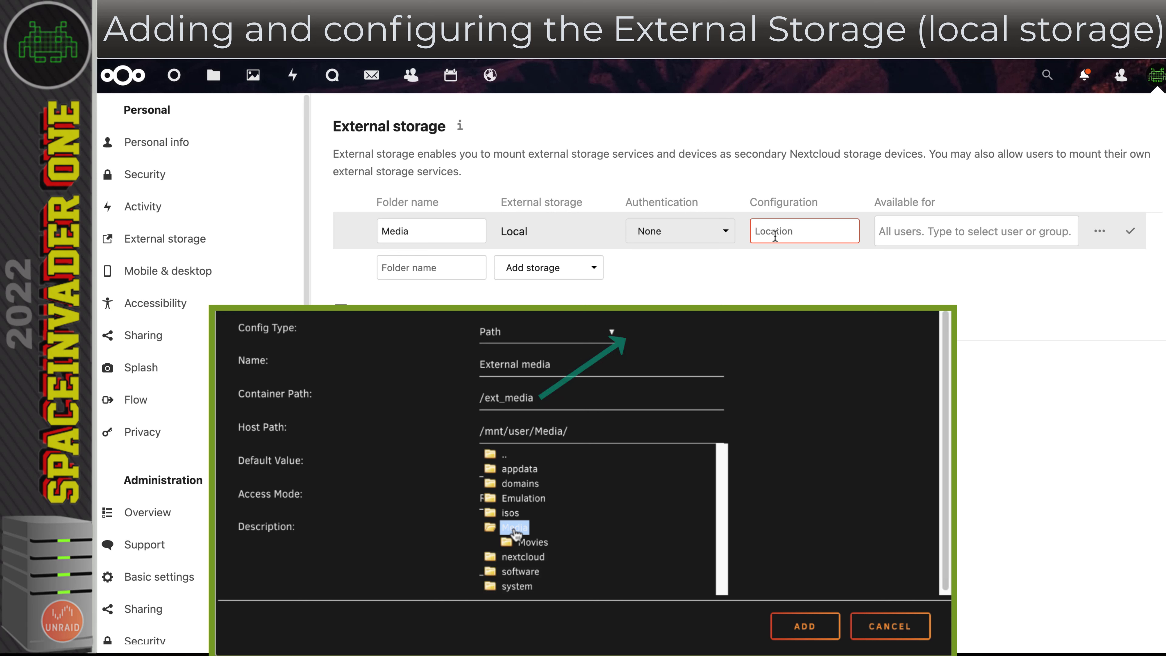
pyautogui.write('/')
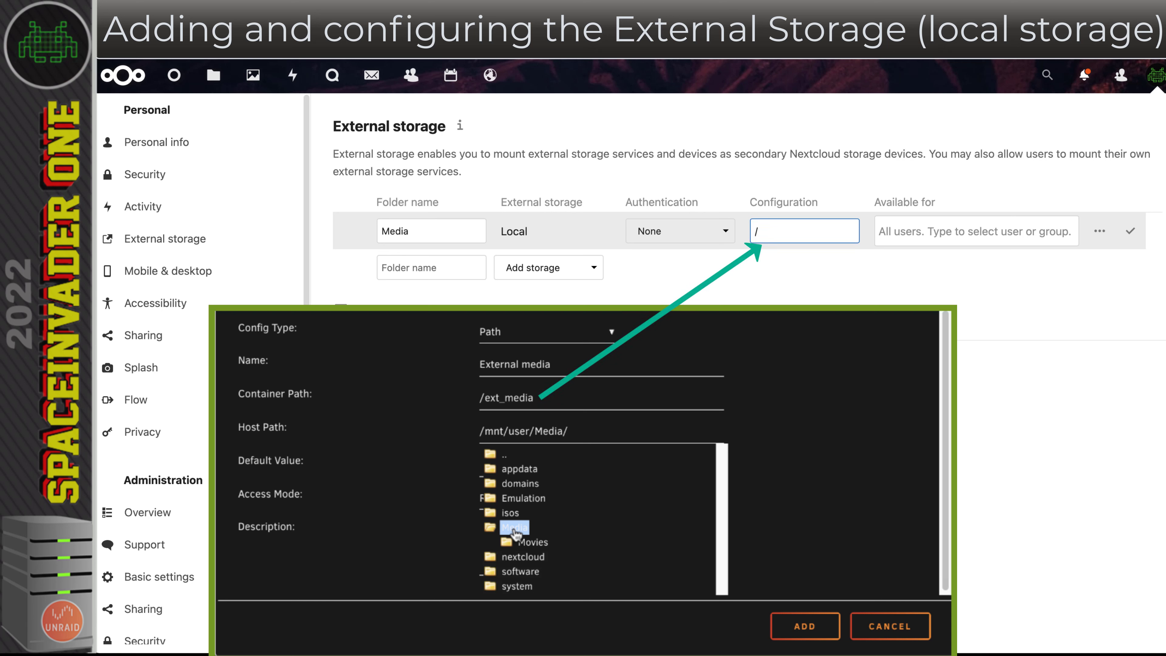
pyautogui.write('ext_media')
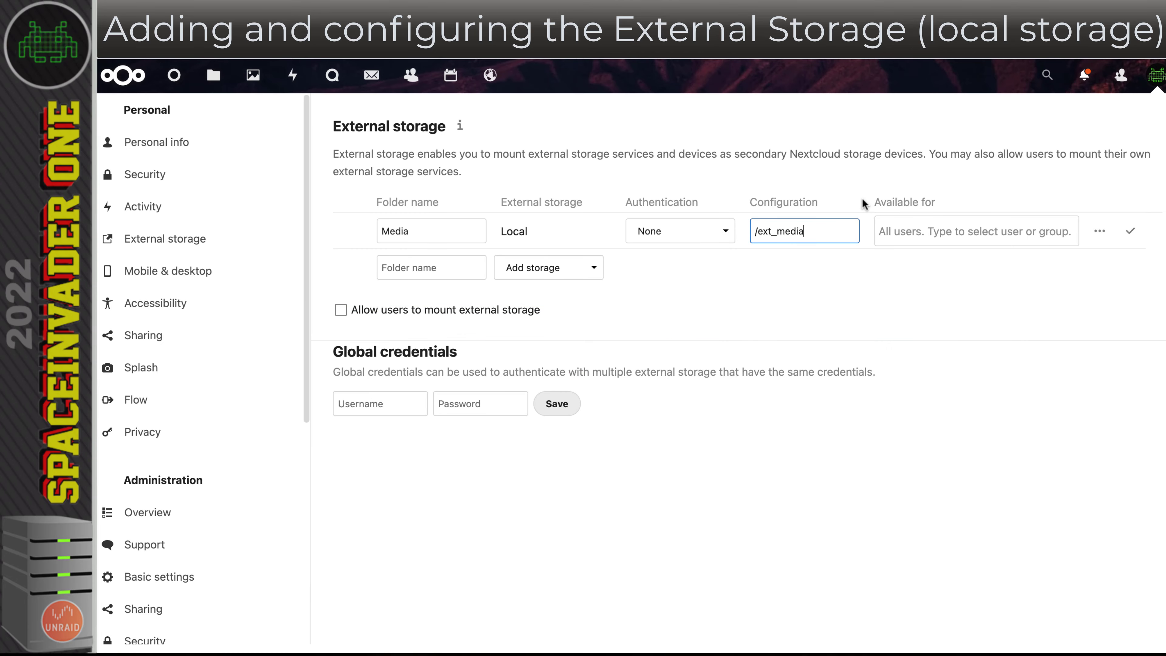
pyautogui.click(905, 231)
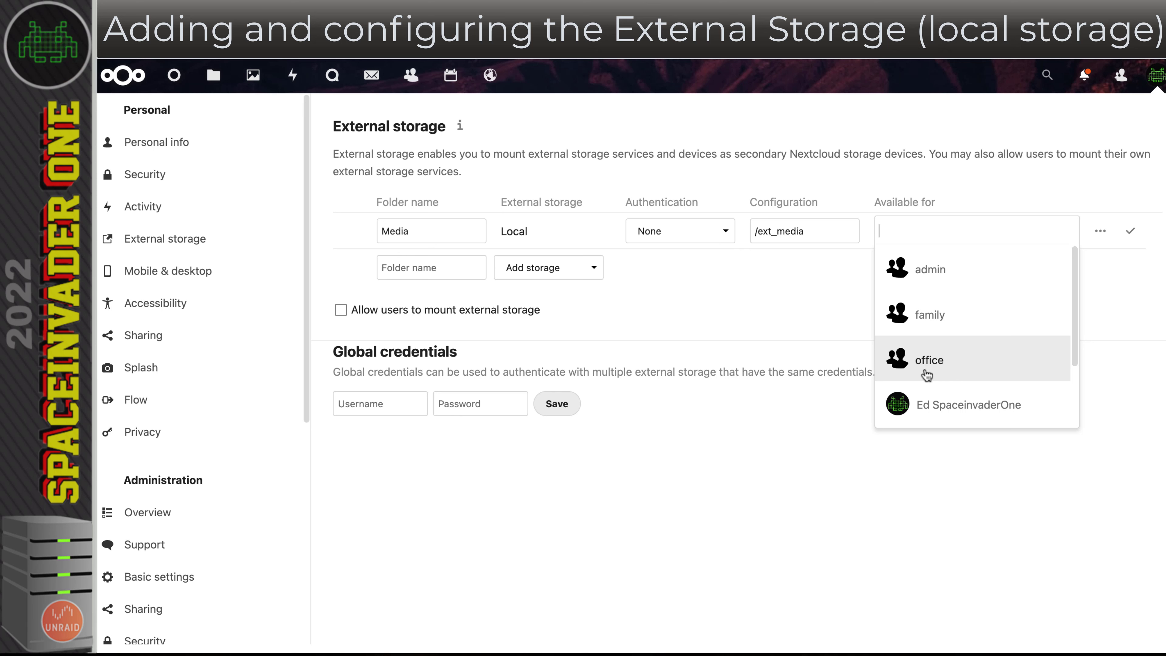
pyautogui.scroll(-1, 927, 375)
pyautogui.scroll(-3, 927, 374)
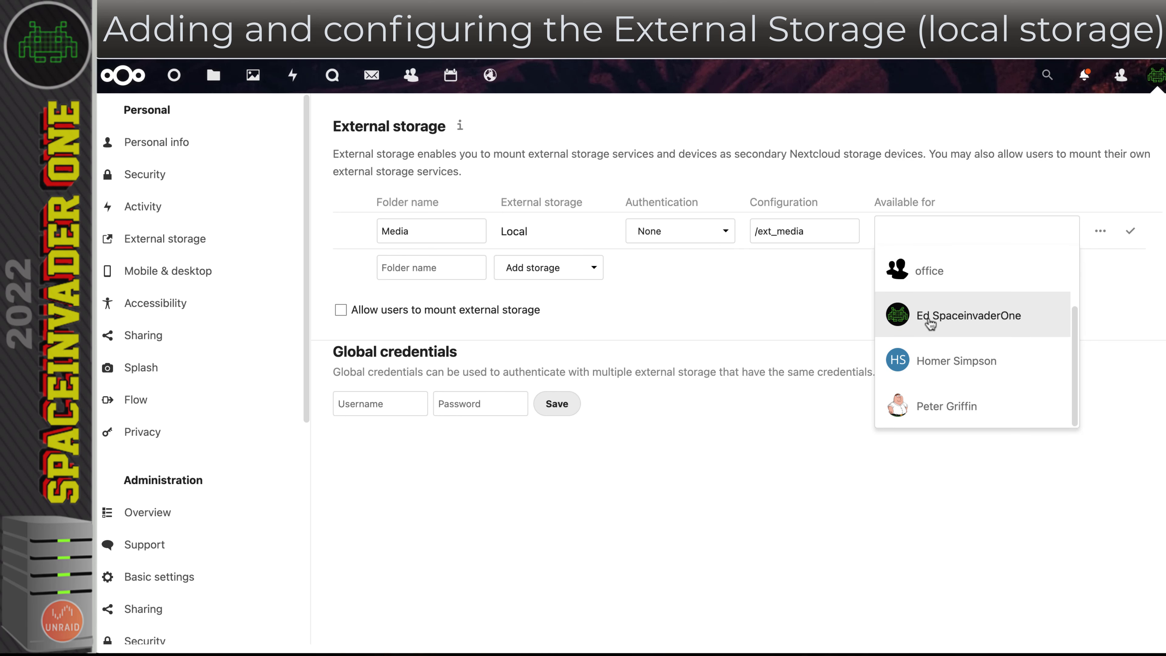
pyautogui.click(947, 323)
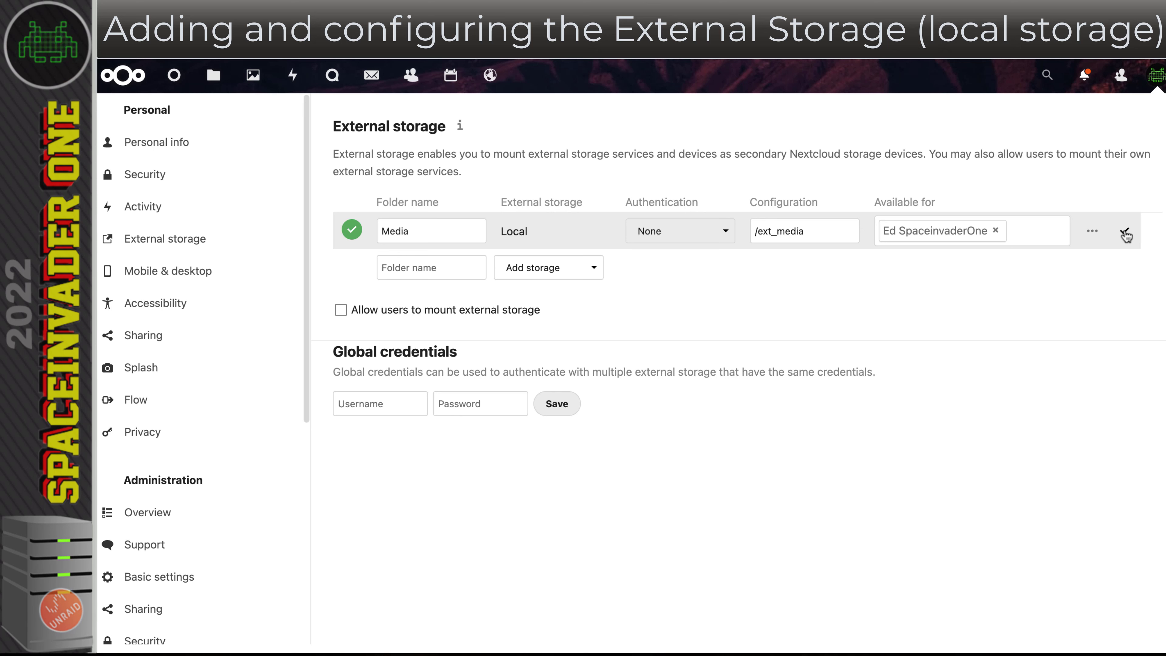
pyautogui.click(393, 268)
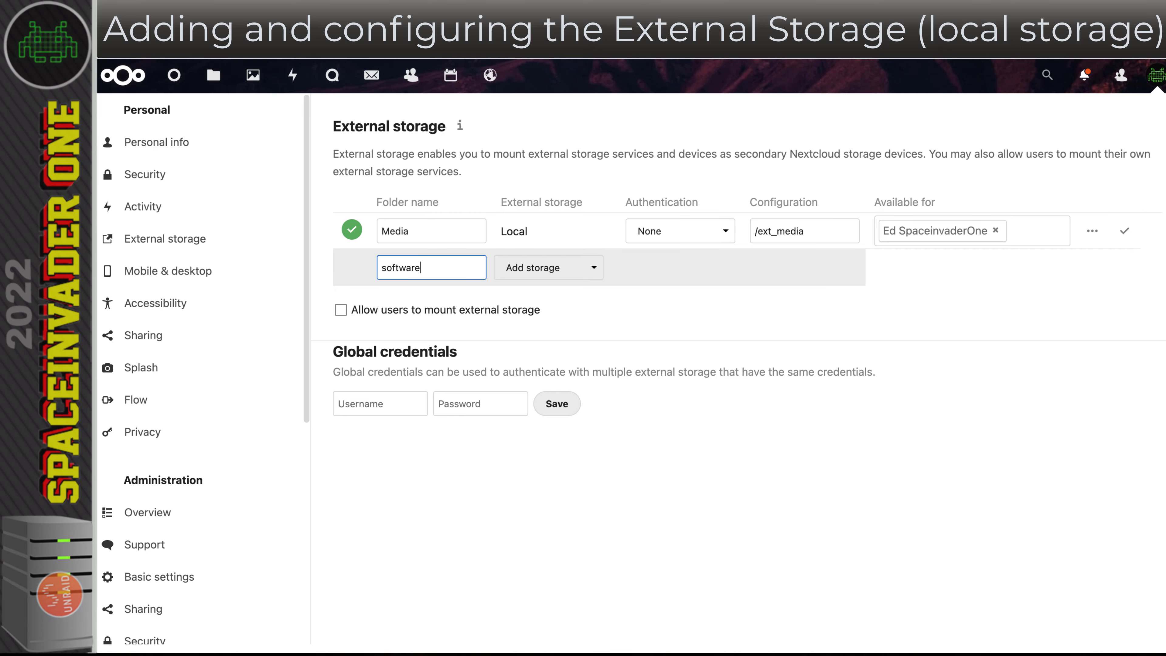
# Step: Configure software as Local storage at /ext_software for your own account and save it
pyautogui.click(542, 267)
pyautogui.click(541, 300)
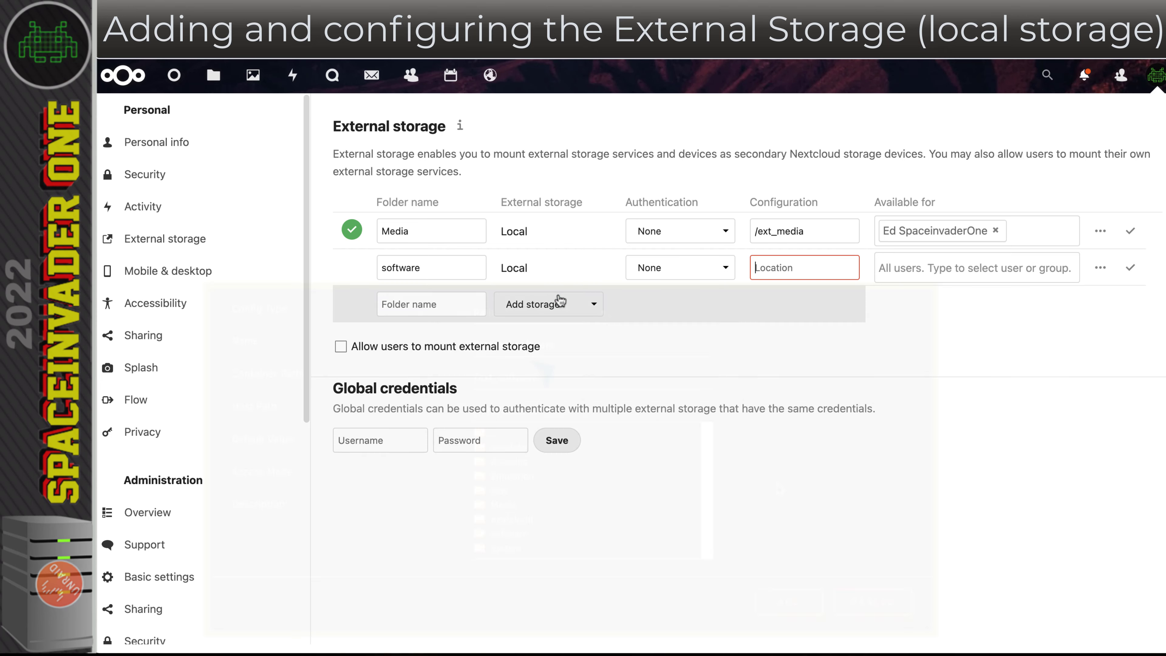
pyautogui.write('/')
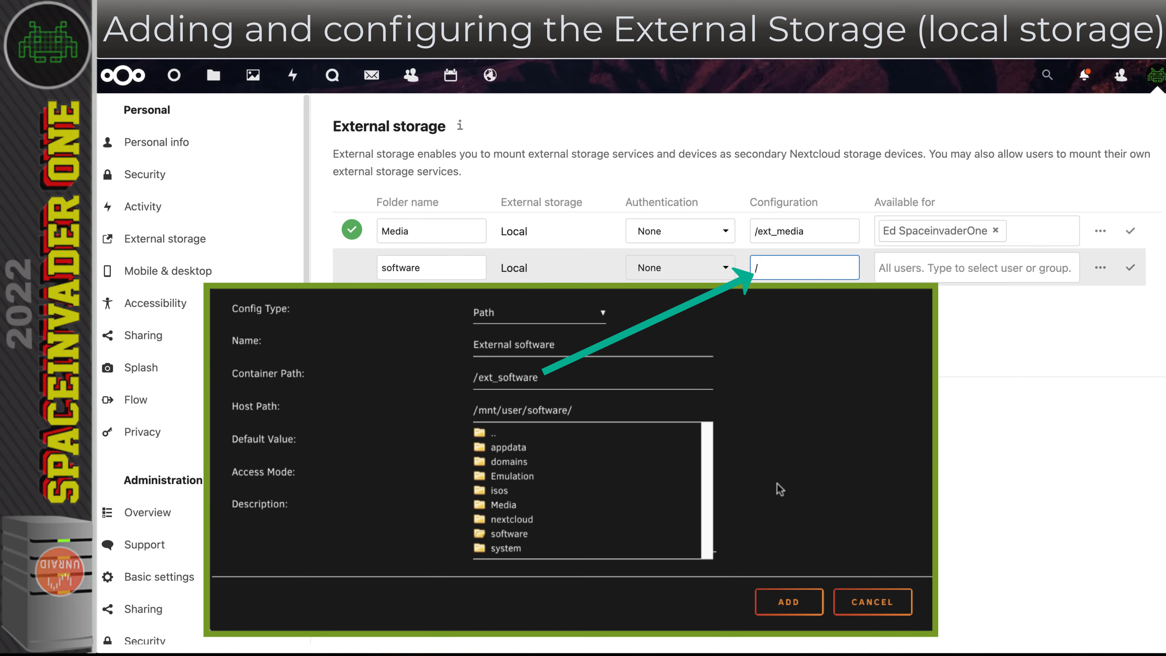
pyautogui.write('ext_')
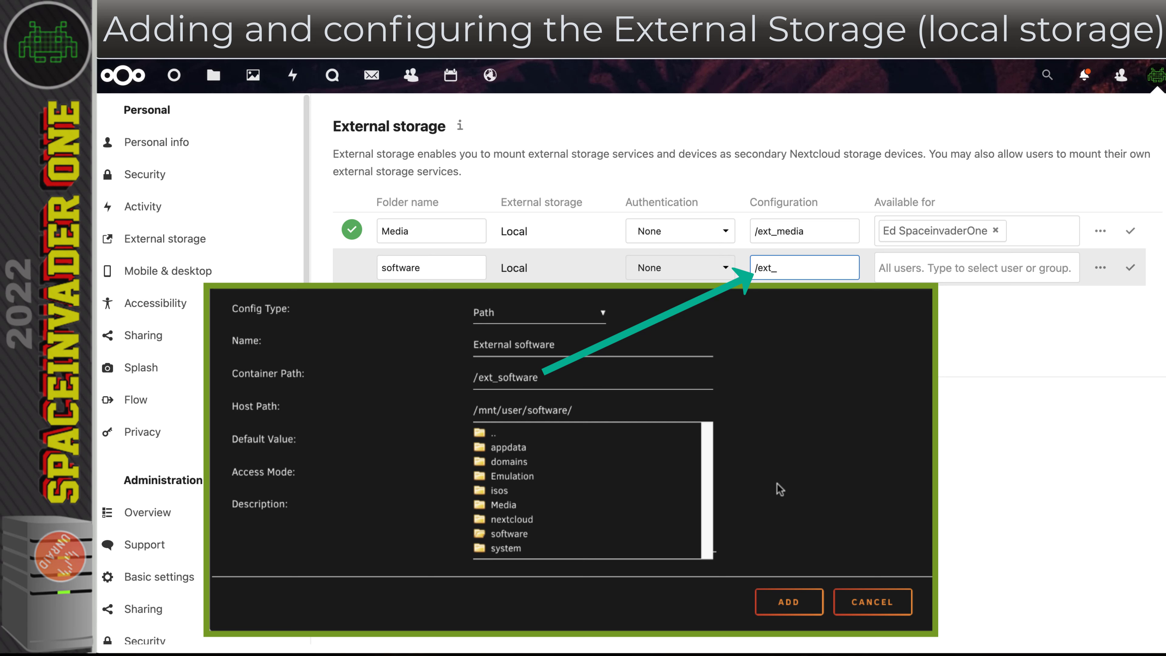
pyautogui.write('software')
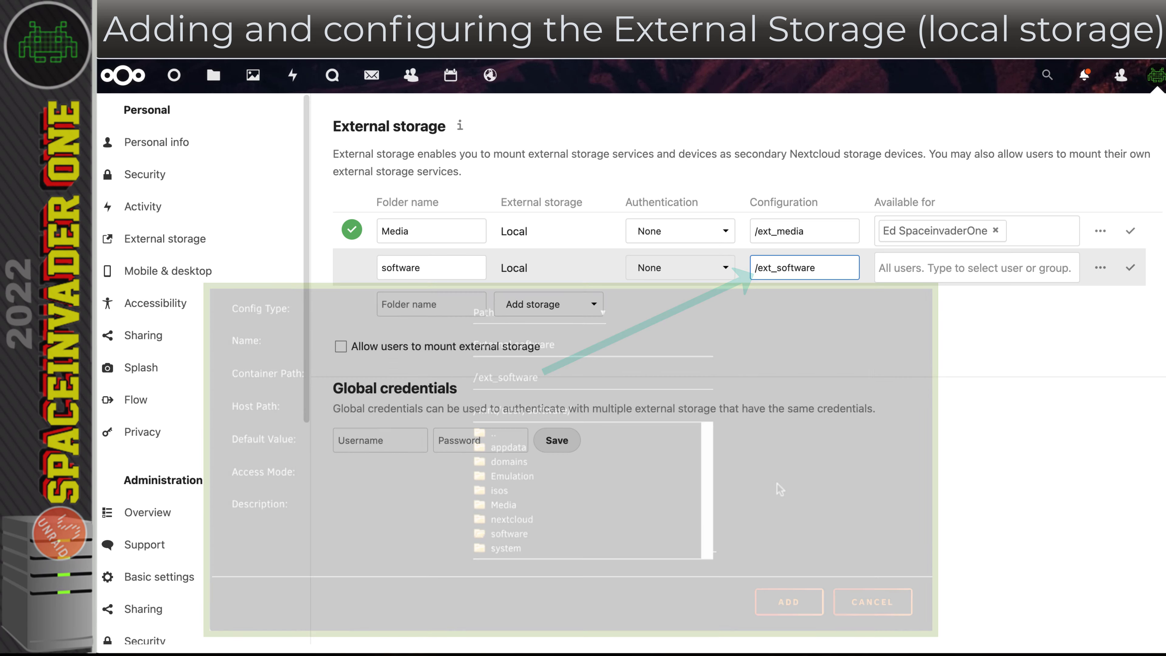
pyautogui.click(897, 274)
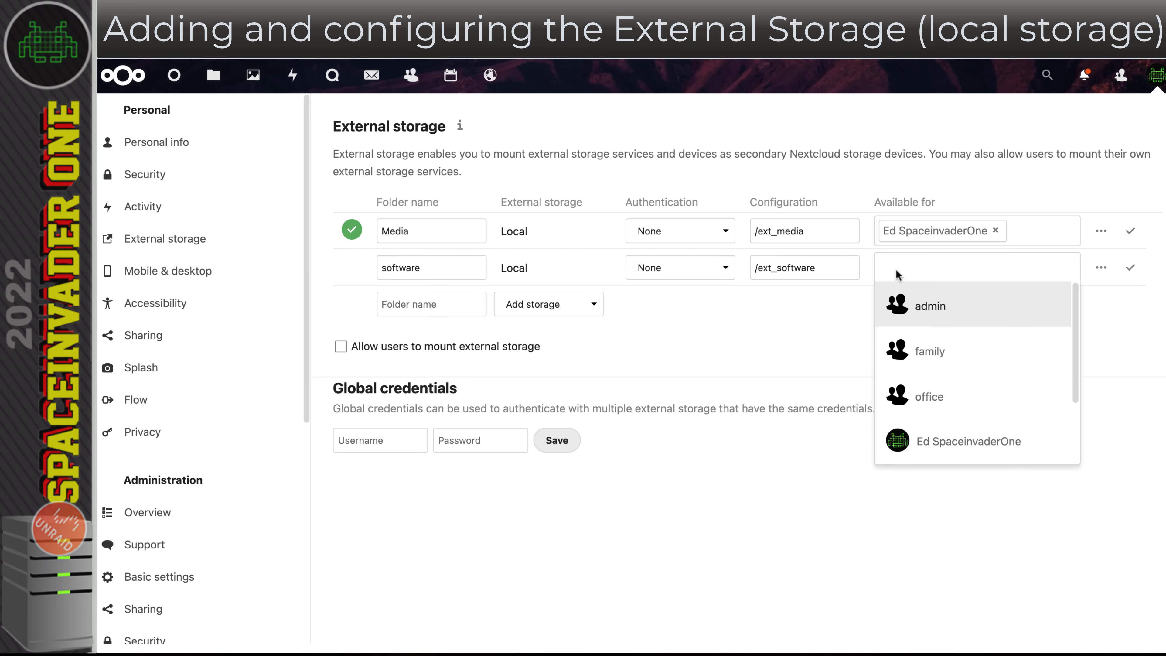
pyautogui.click(928, 439)
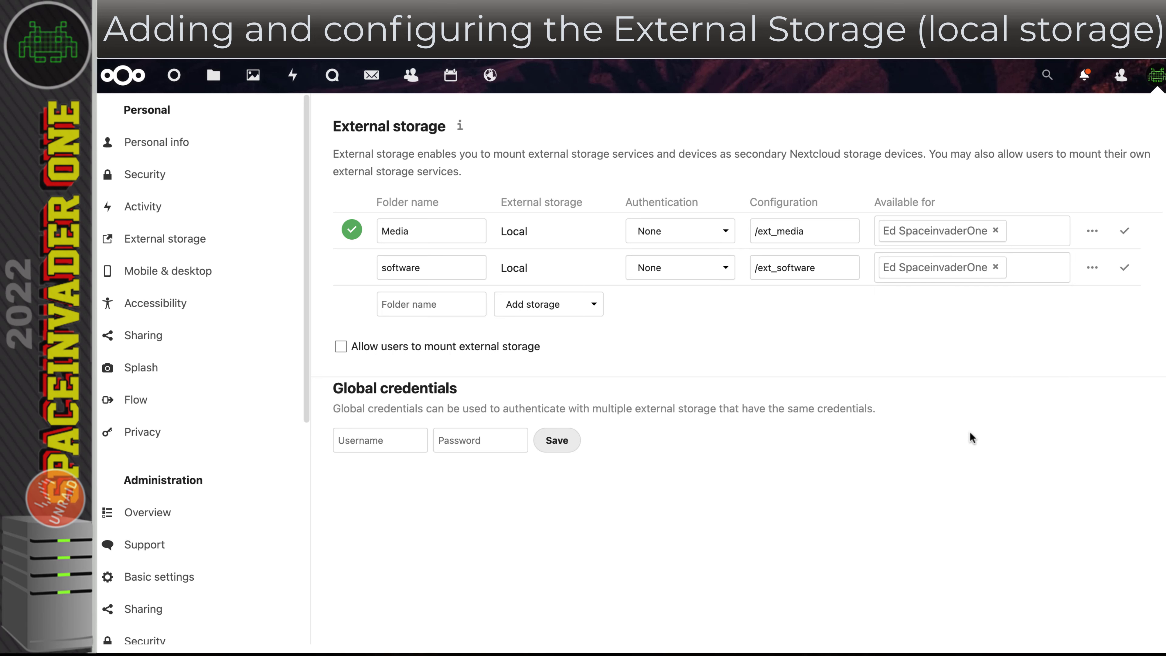
pyautogui.click(1124, 269)
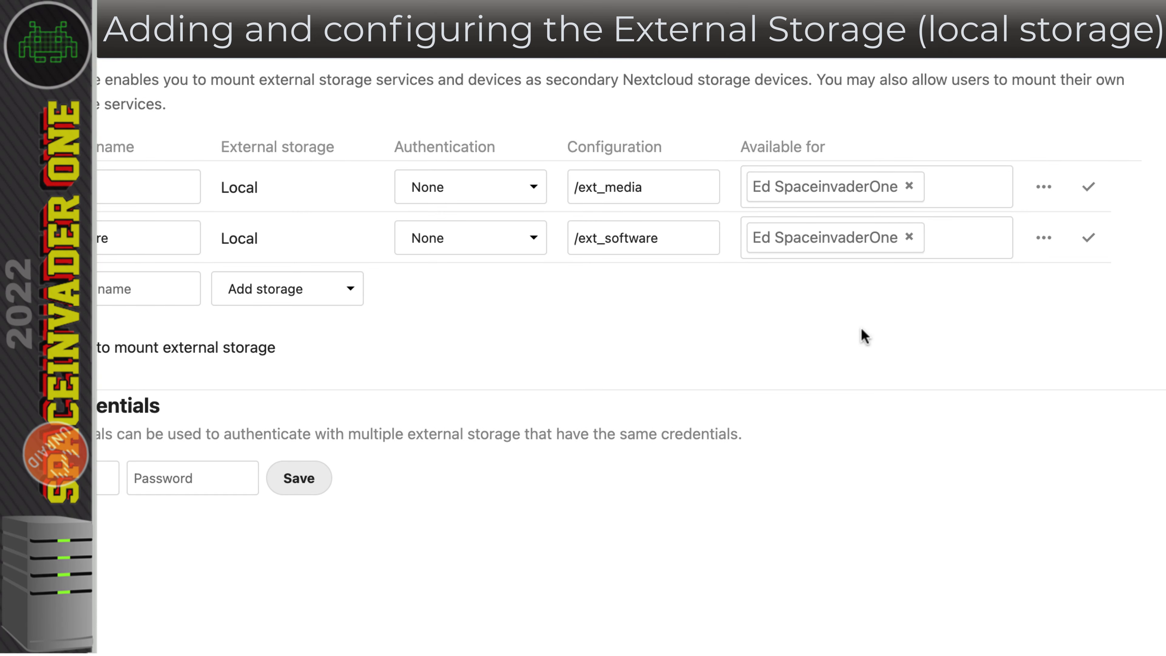
# Step: Keep Media writable, check changes 'Once every direct access', enable sharing, and save
pyautogui.click(1043, 190)
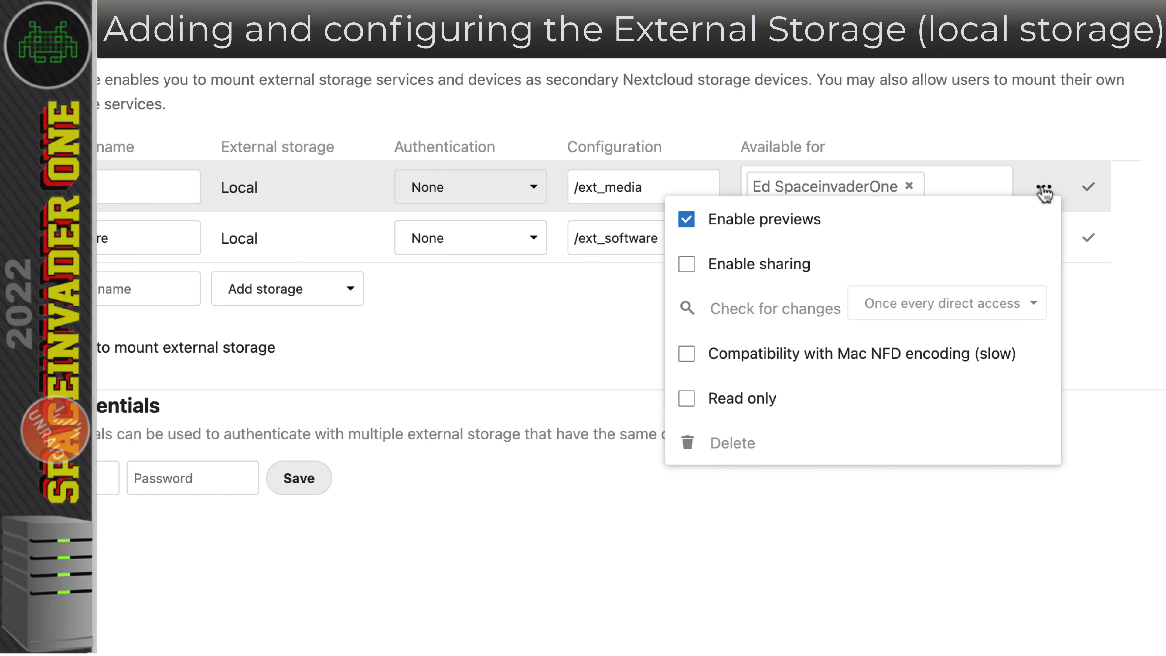
pyautogui.click(689, 404)
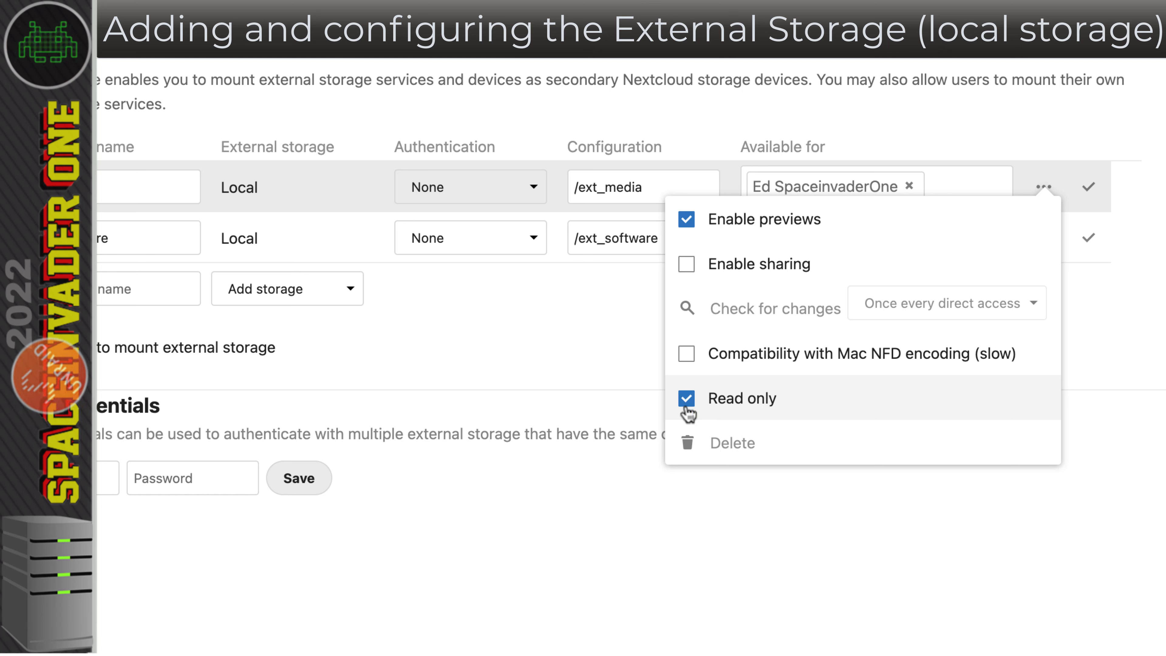
pyautogui.click(685, 400)
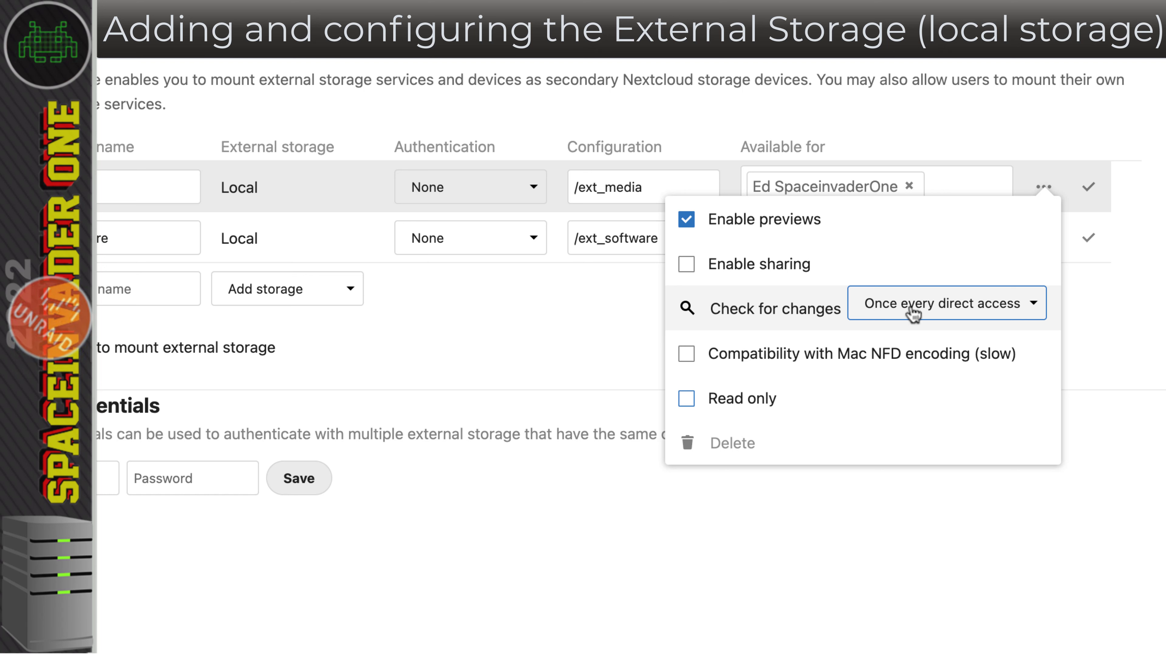
pyautogui.click(991, 311)
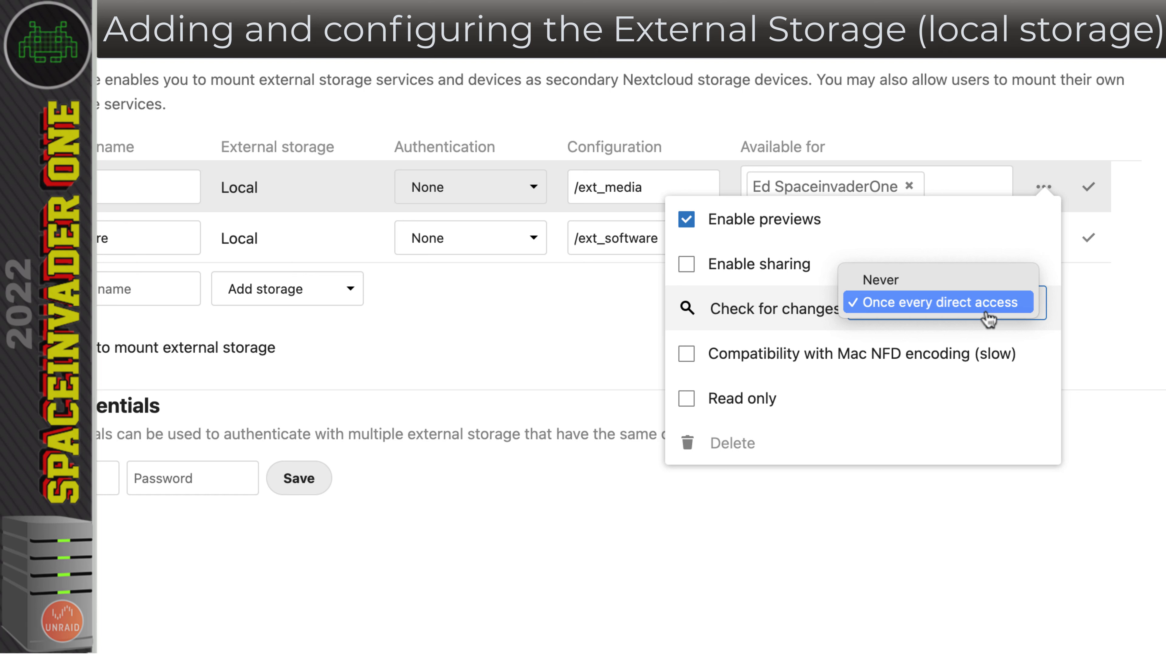
pyautogui.click(988, 316)
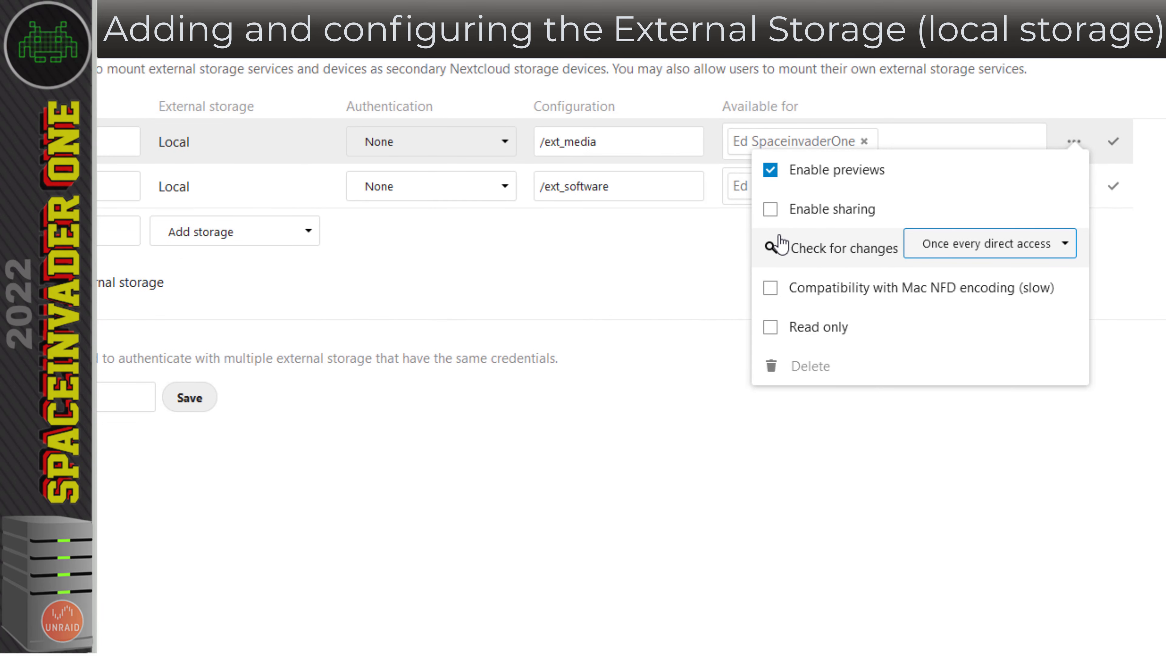
pyautogui.click(771, 209)
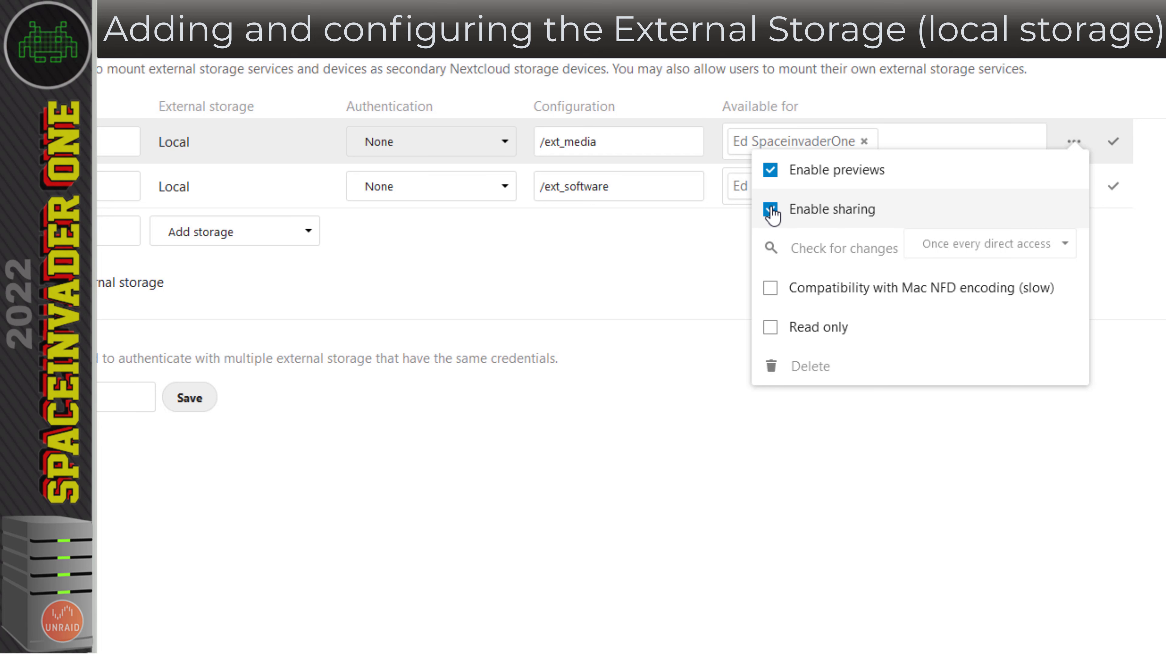
pyautogui.click(1114, 148)
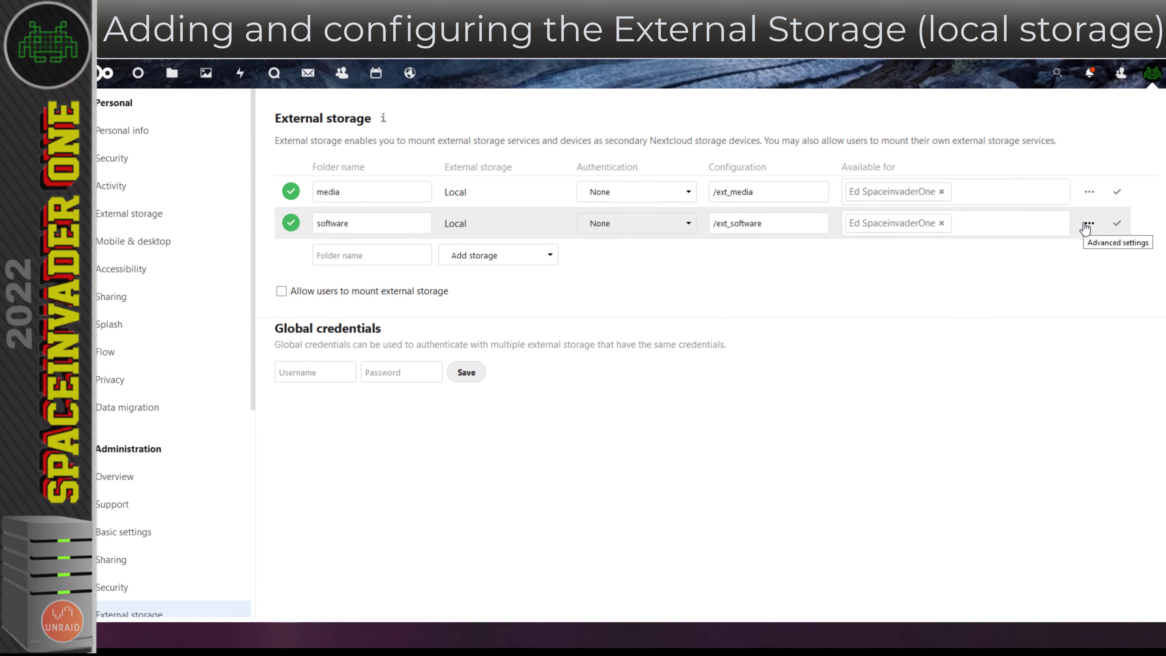
pyautogui.click(1088, 224)
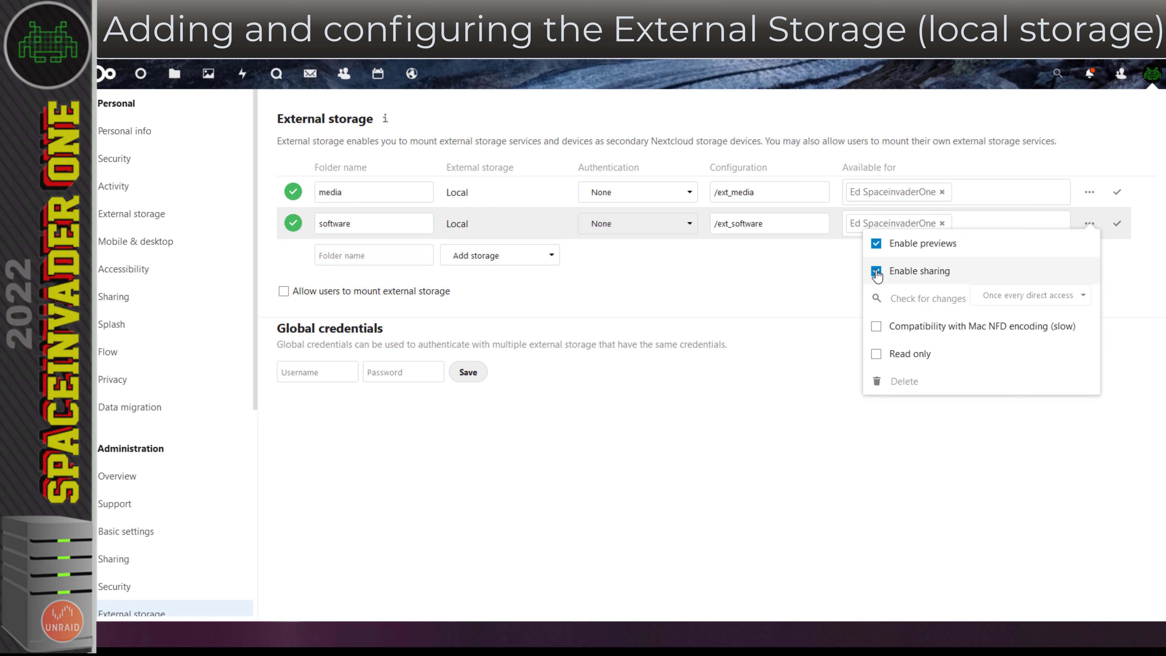
pyautogui.click(903, 383)
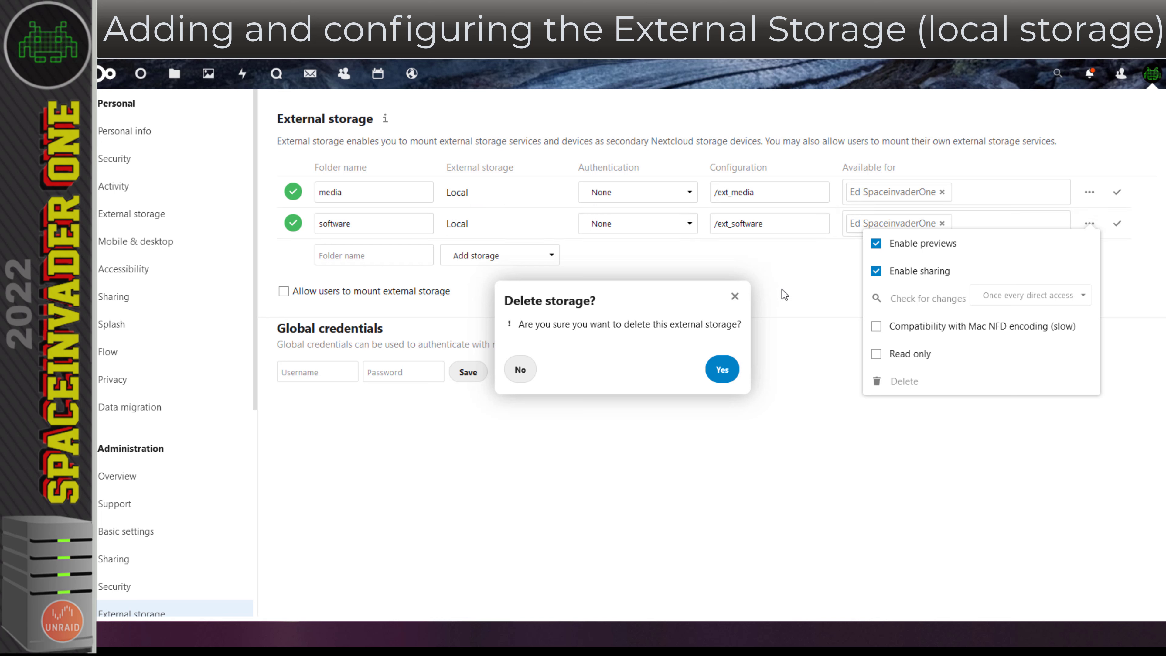
pyautogui.click(735, 296)
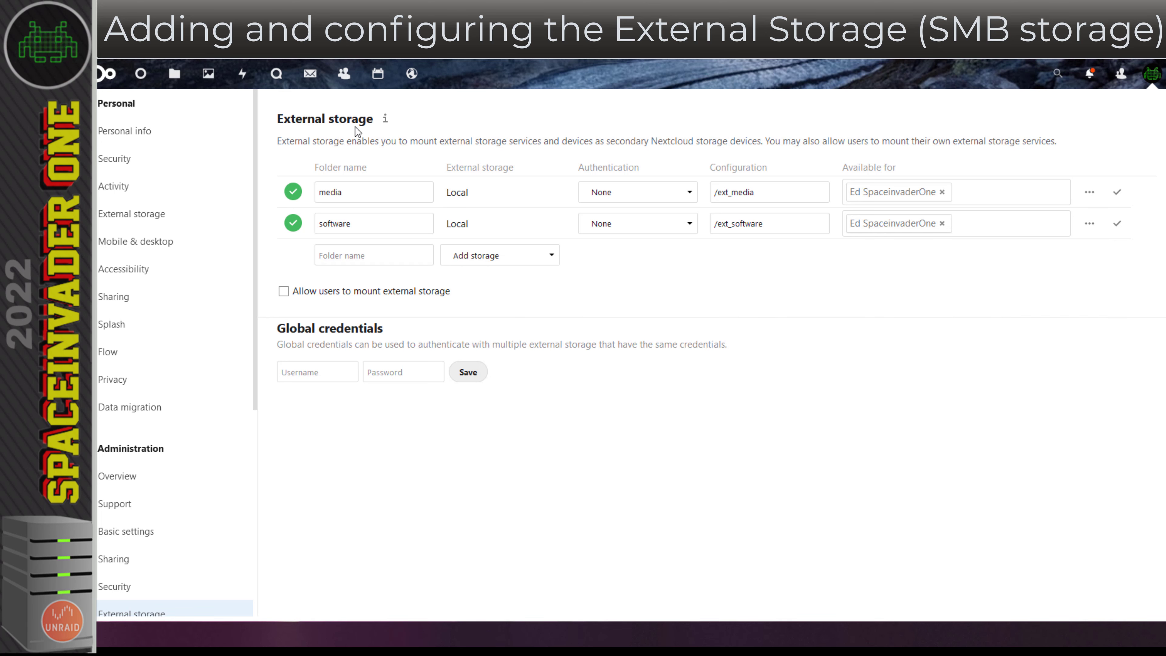
# Step: Add a new external storage named 'isos' with the SMB/CIFS storage type
pyautogui.click(351, 256)
pyautogui.write('isos')
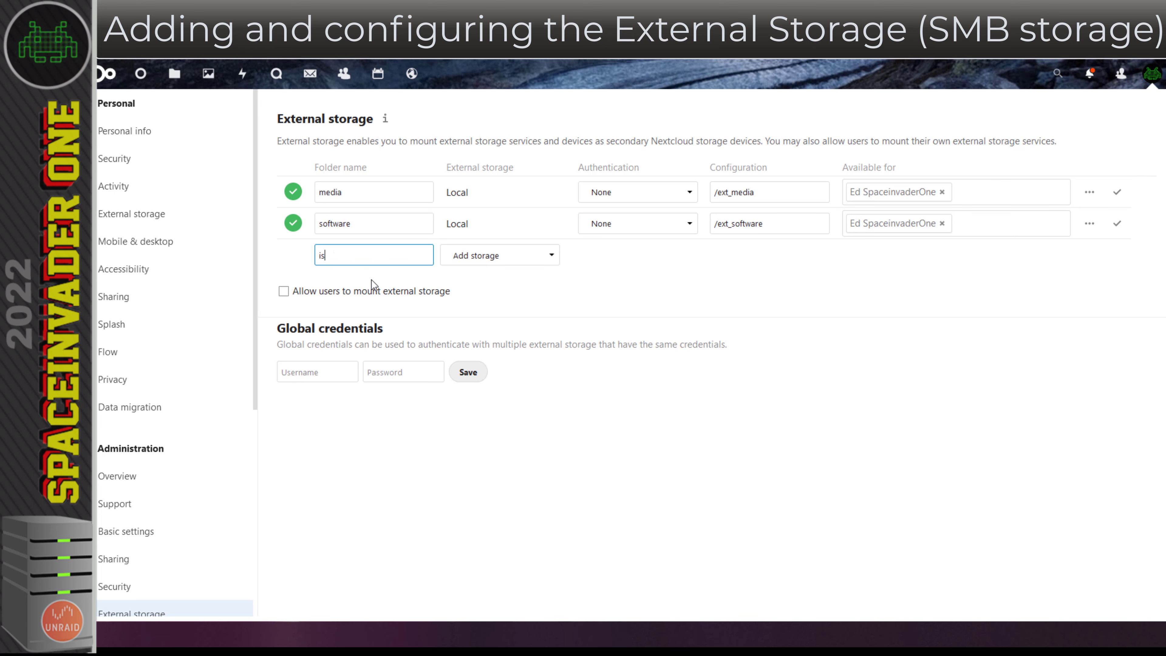
pyautogui.click(475, 259)
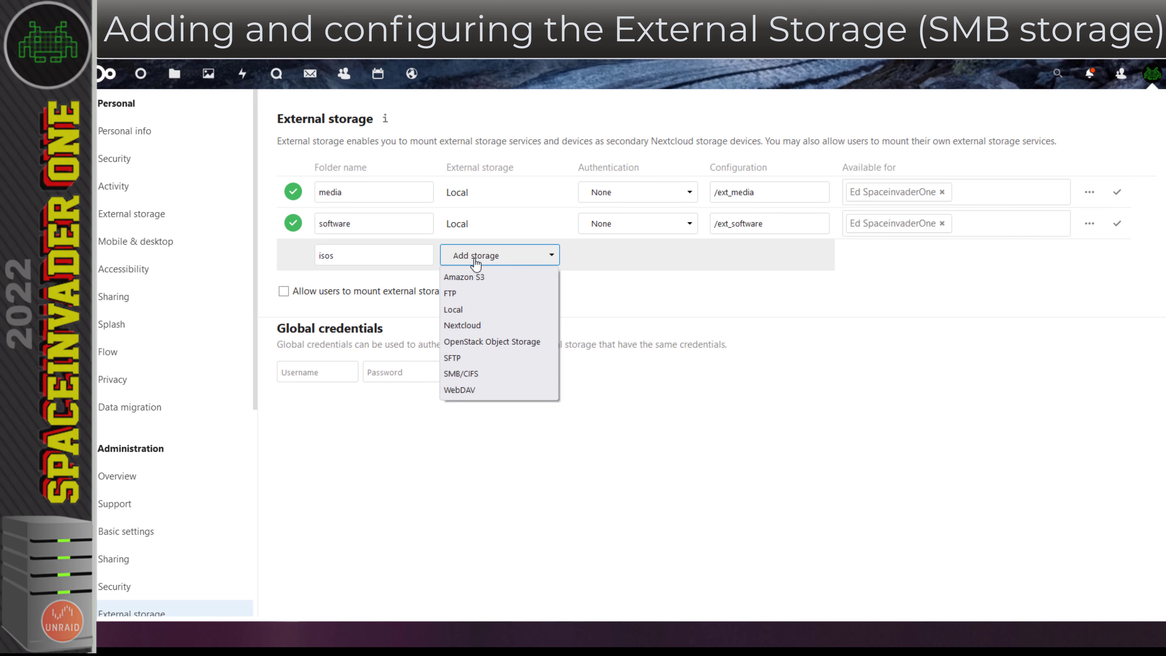
pyautogui.click(461, 374)
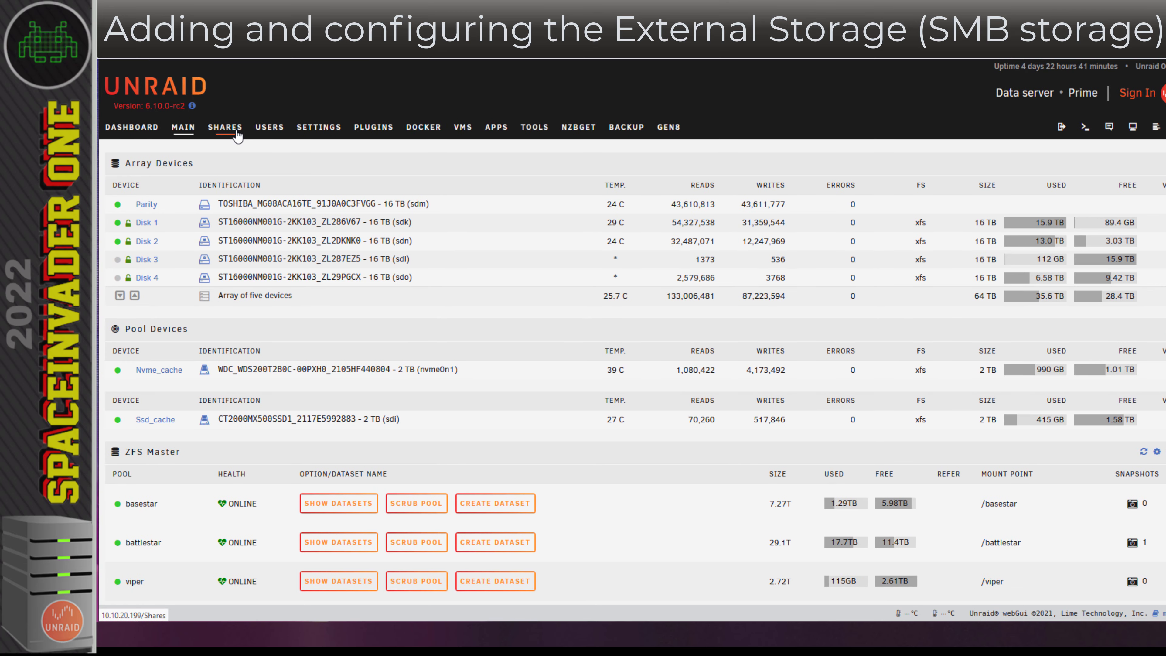
# Step: Review the isos share's SMB access settings on Unraid's Shares page
pyautogui.click(224, 128)
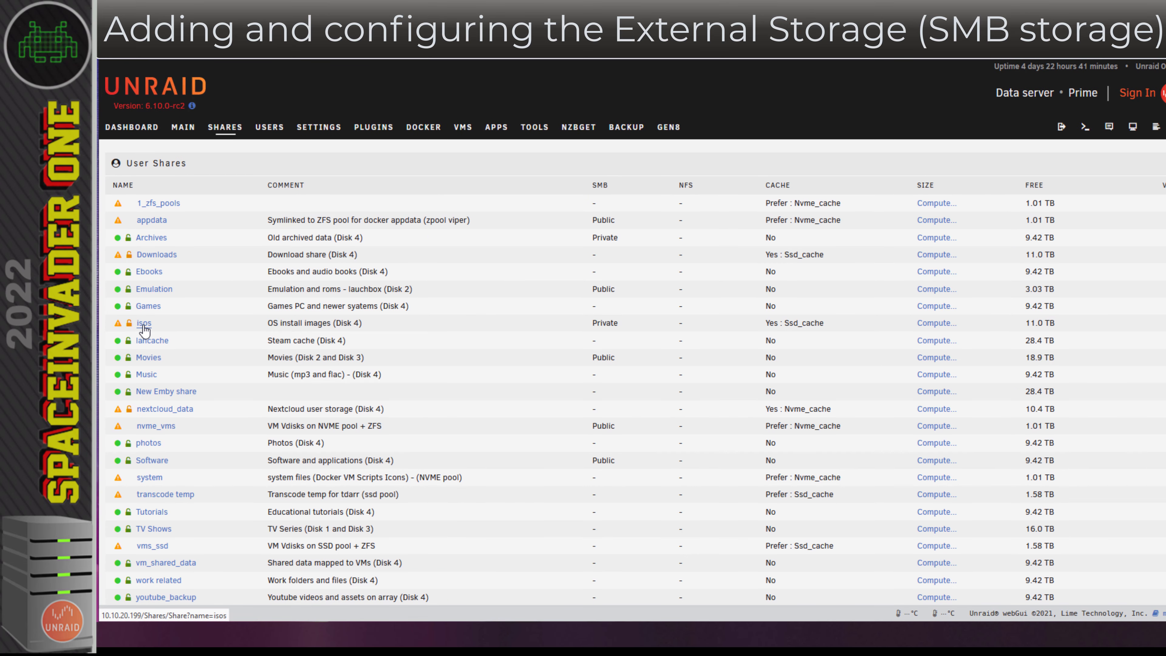
pyautogui.click(144, 324)
pyautogui.scroll(-6, 309, 347)
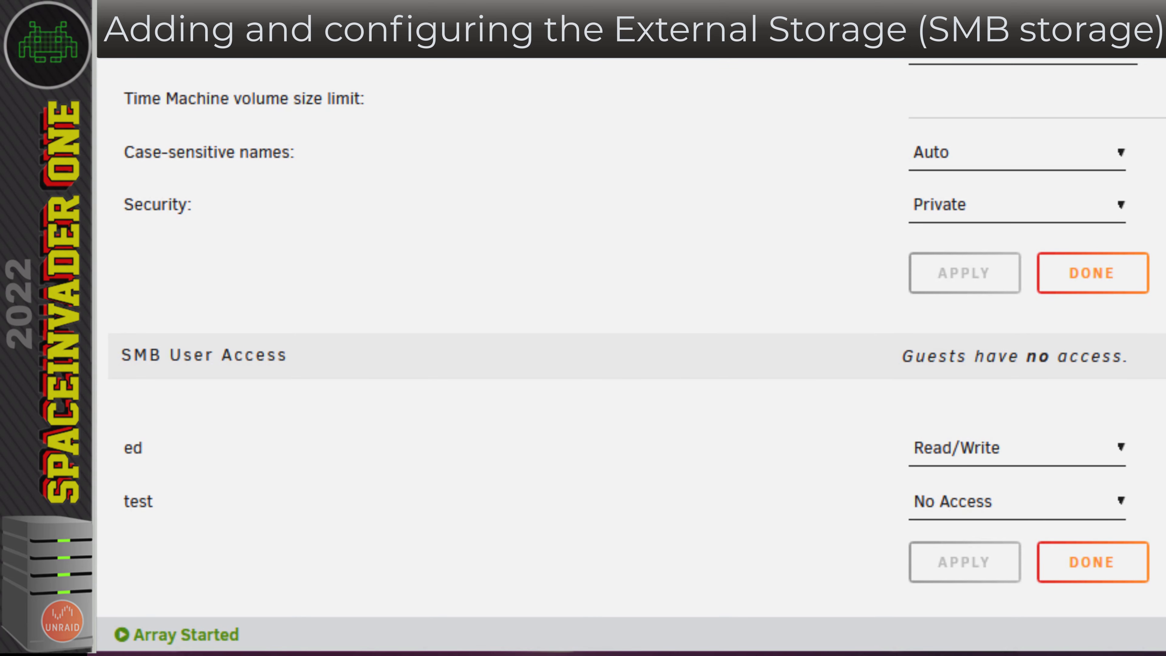
# Step: Copy the server's IPv4 address 10.10.20.199 from Unraid's Network Settings
pyautogui.click(320, 70)
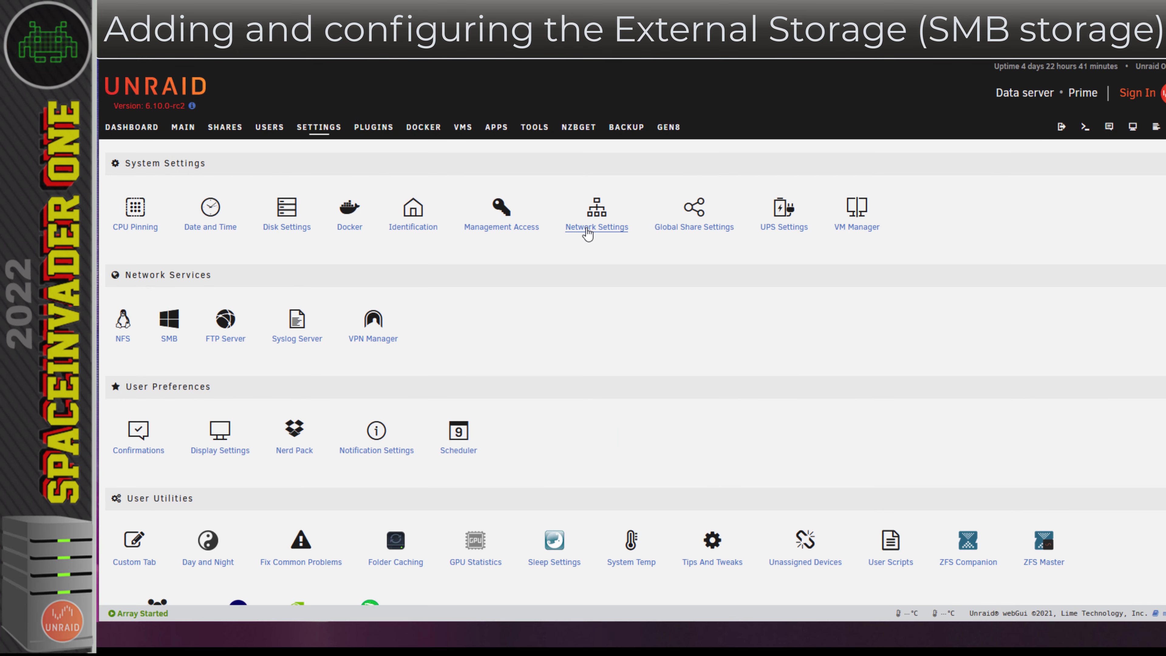
pyautogui.click(588, 232)
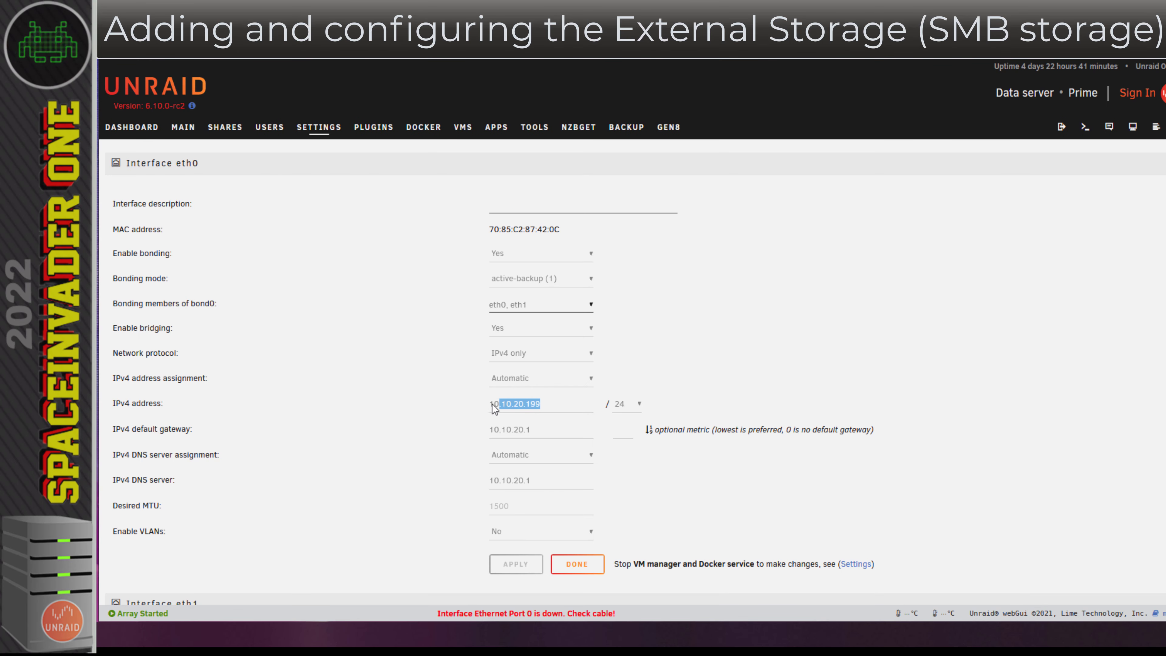
pyautogui.rightClick(503, 404)
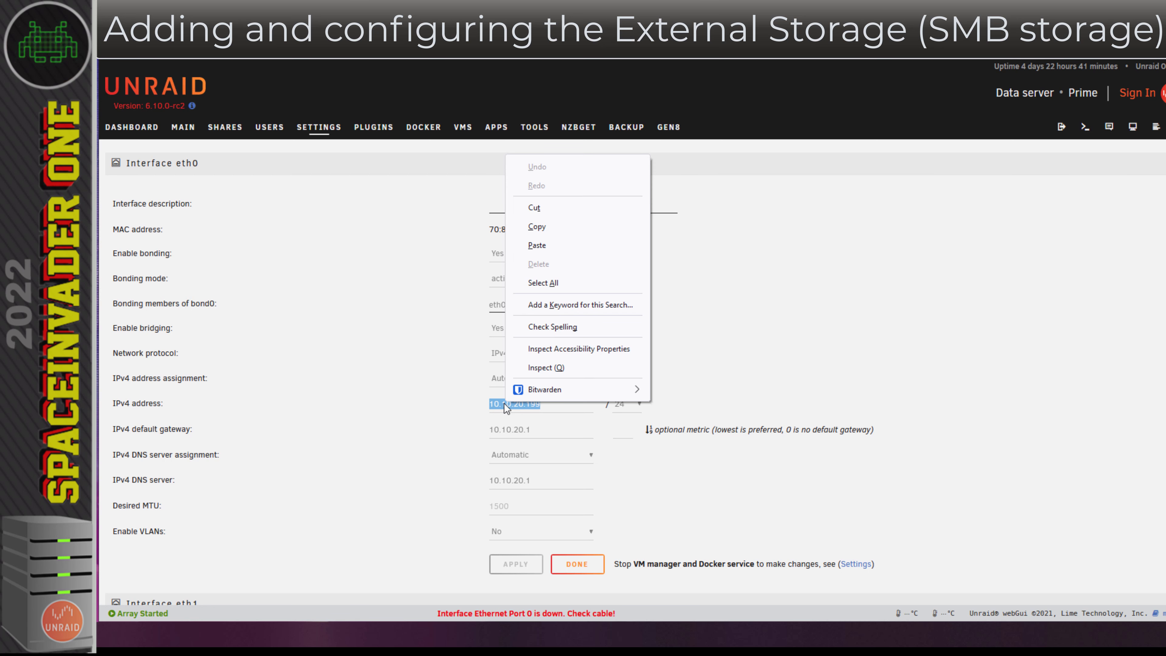
pyautogui.click(563, 228)
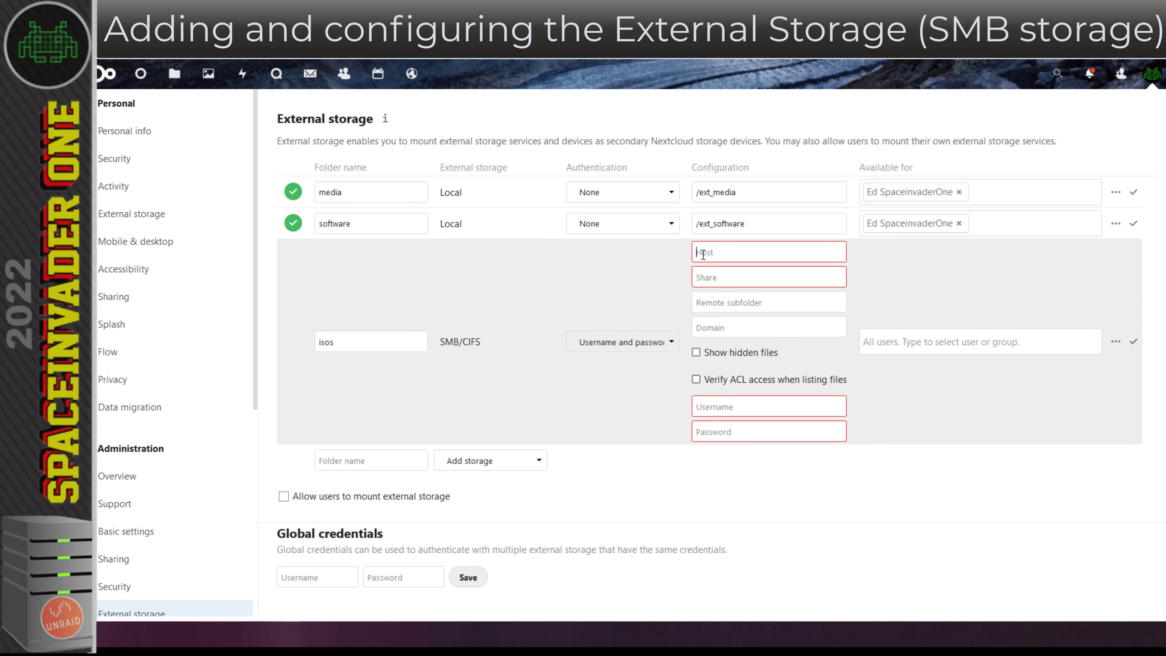
# Step: Set the isos storage's share to 'isos' and enter the SMB username and password
pyautogui.click(696, 278)
pyautogui.write('isos')
pyautogui.click(719, 301)
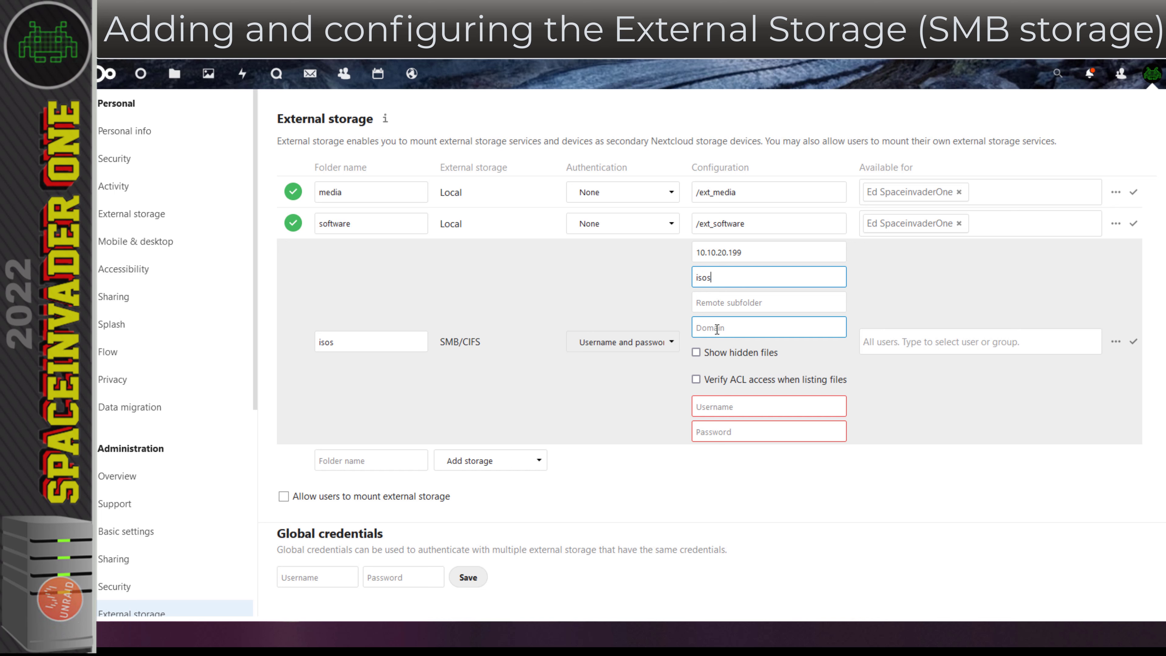
pyautogui.click(722, 407)
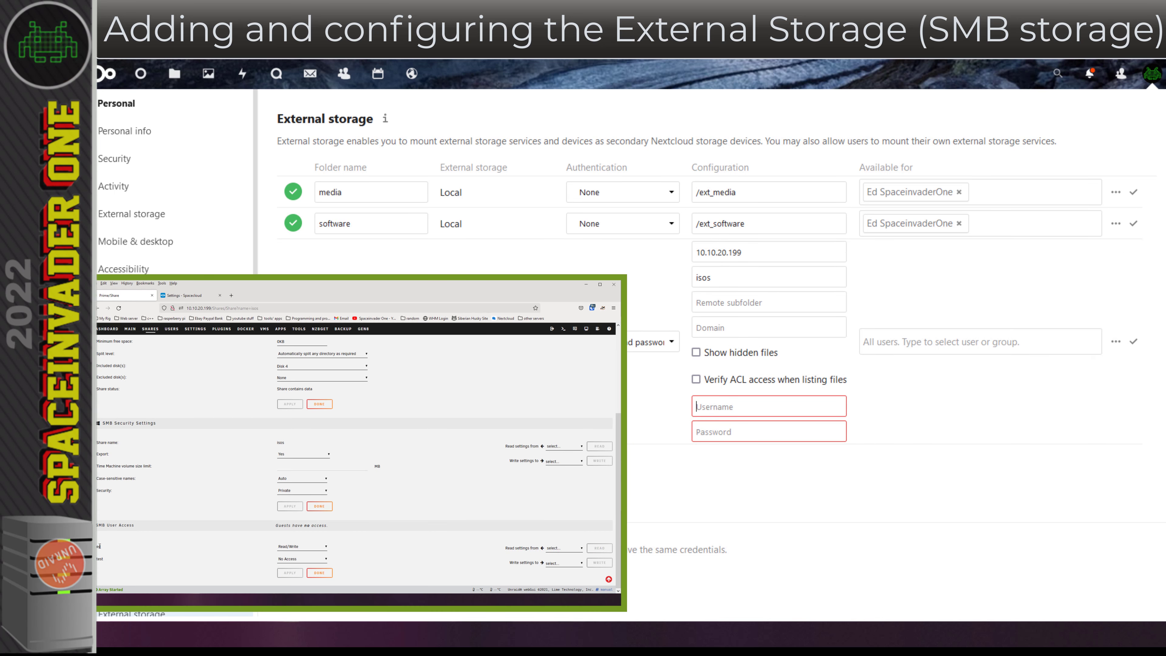
pyautogui.write('ed')
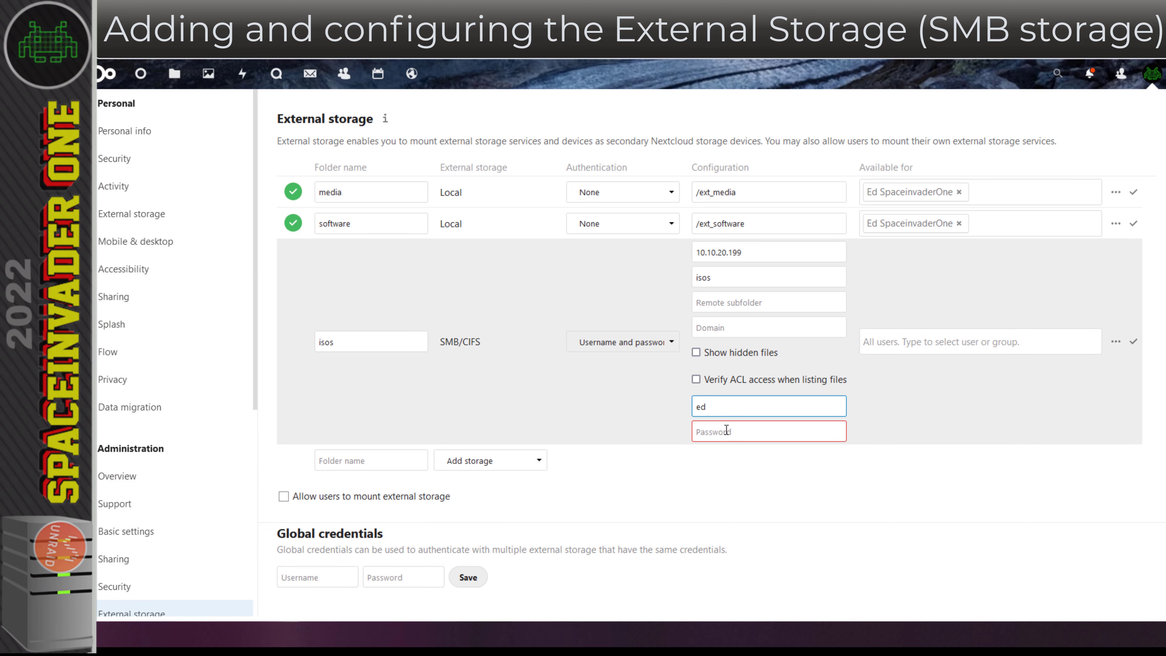
pyautogui.click(726, 431)
pyautogui.write('••••')
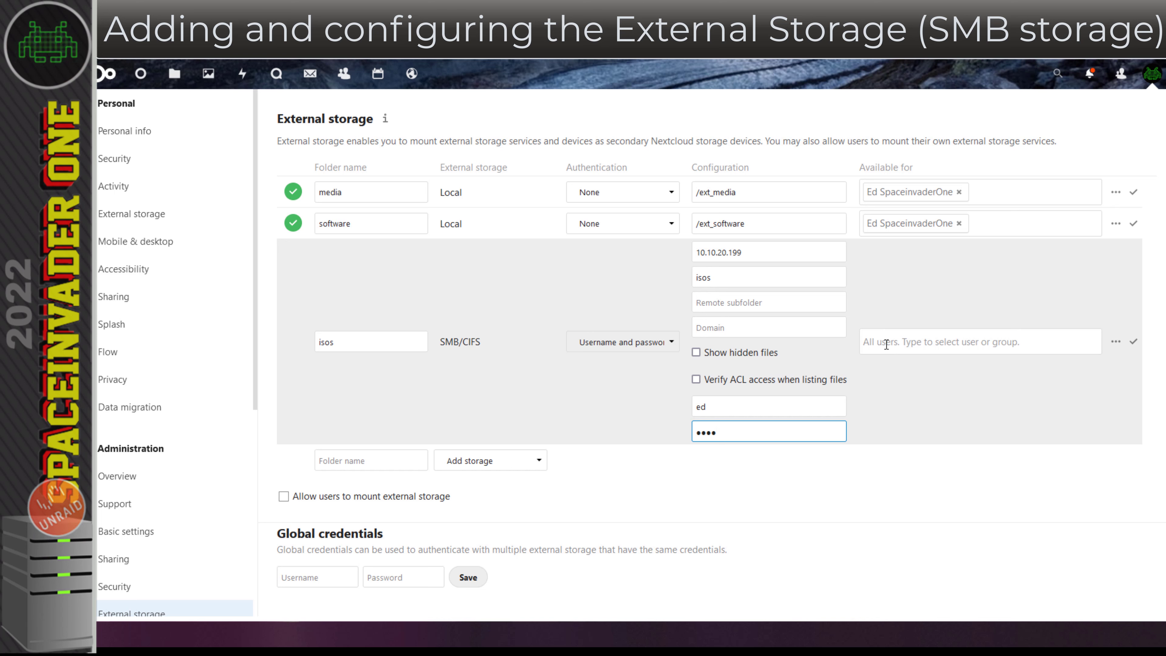
# Step: Restrict isos to the admin's own account, make it read-only, and save it
pyautogui.click(886, 342)
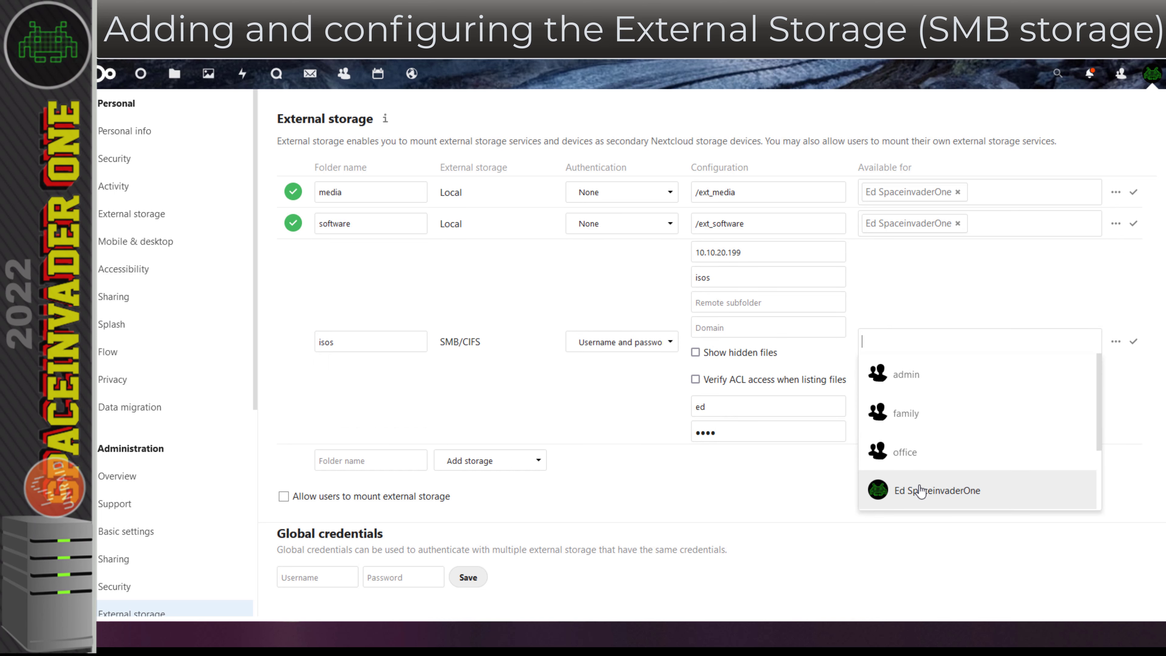
pyautogui.click(920, 490)
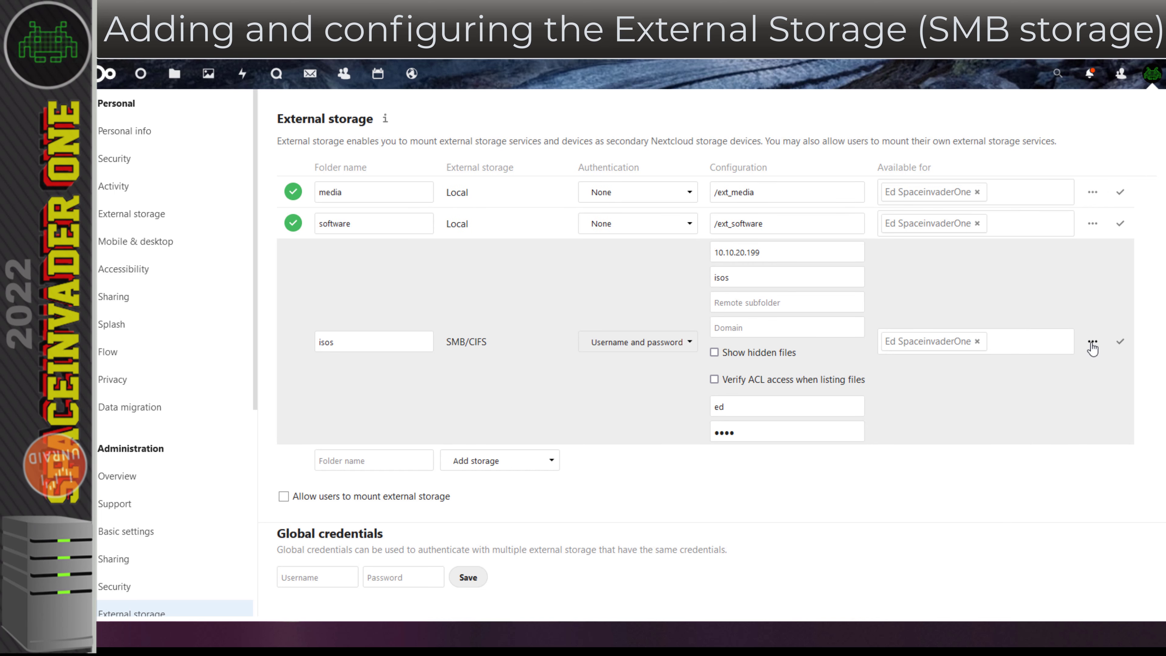
pyautogui.click(1092, 344)
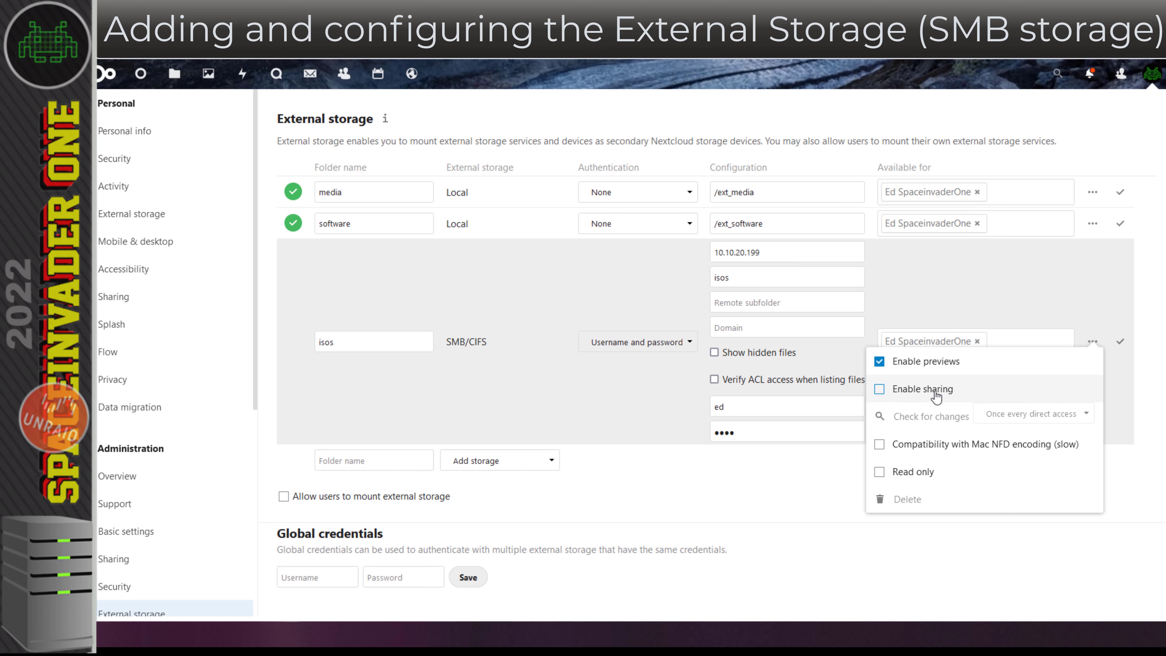
pyautogui.click(878, 471)
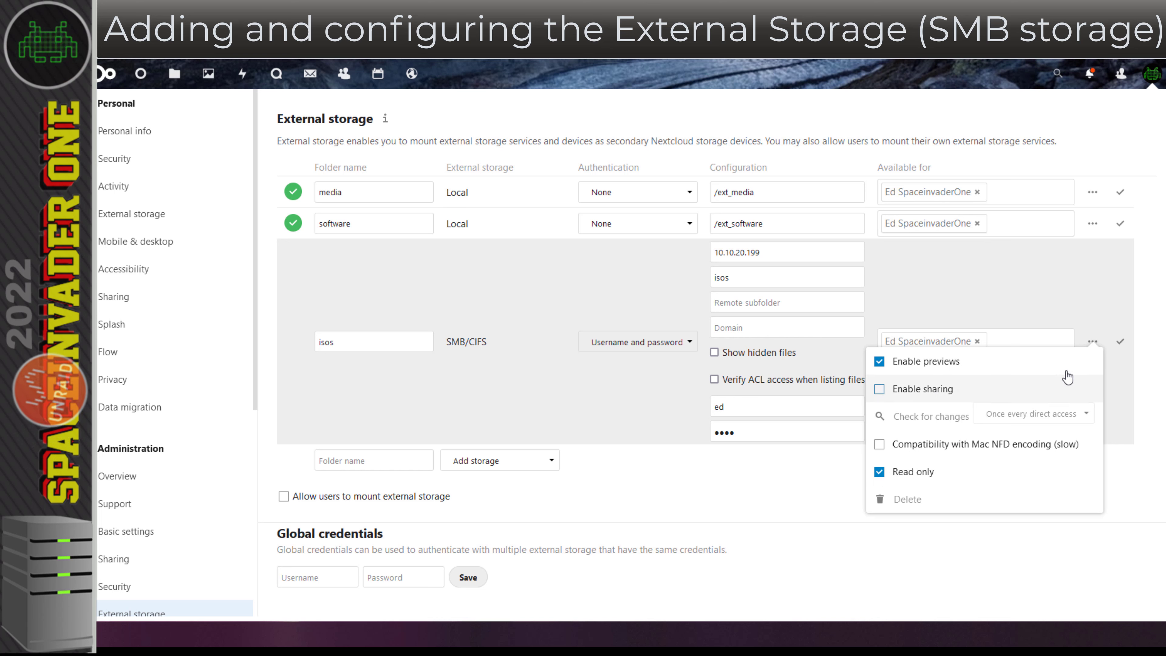
pyautogui.click(1120, 342)
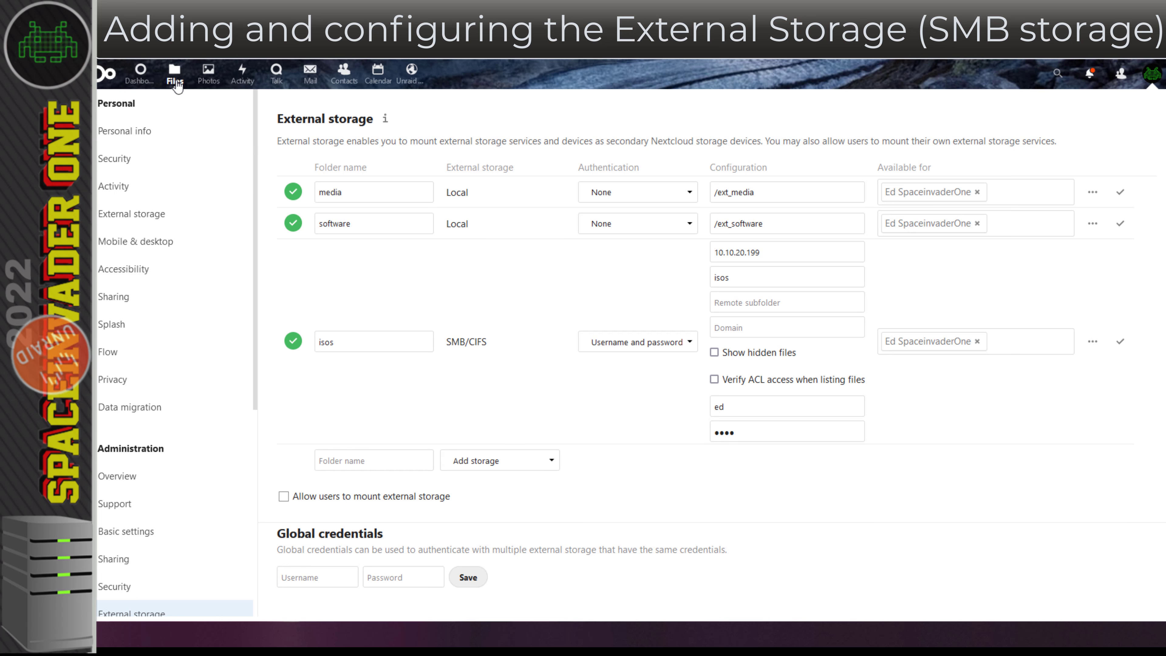
pyautogui.click(174, 74)
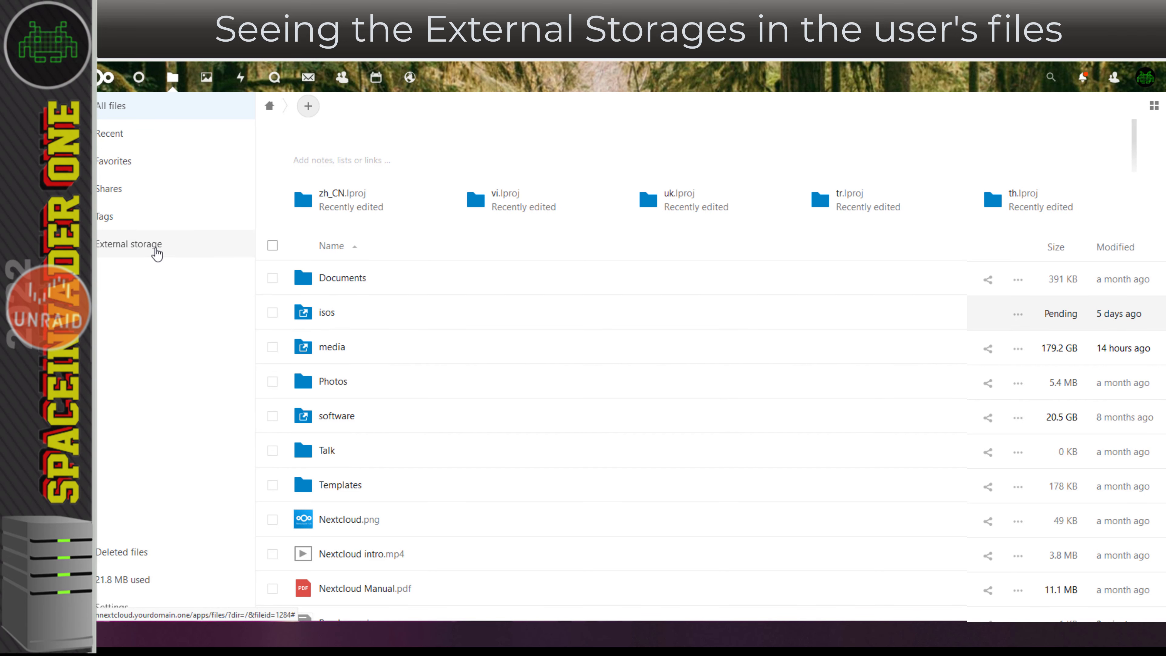
# Step: Browse the External storage list and the isos folder, then open the media folder
pyautogui.click(120, 250)
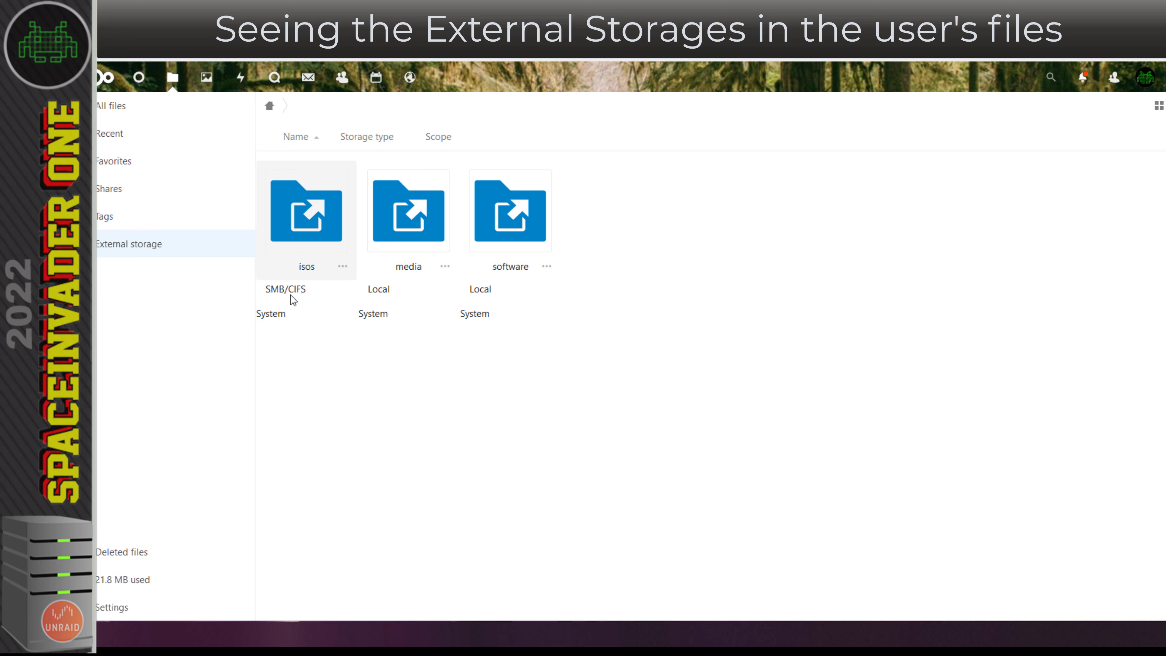
pyautogui.click(396, 268)
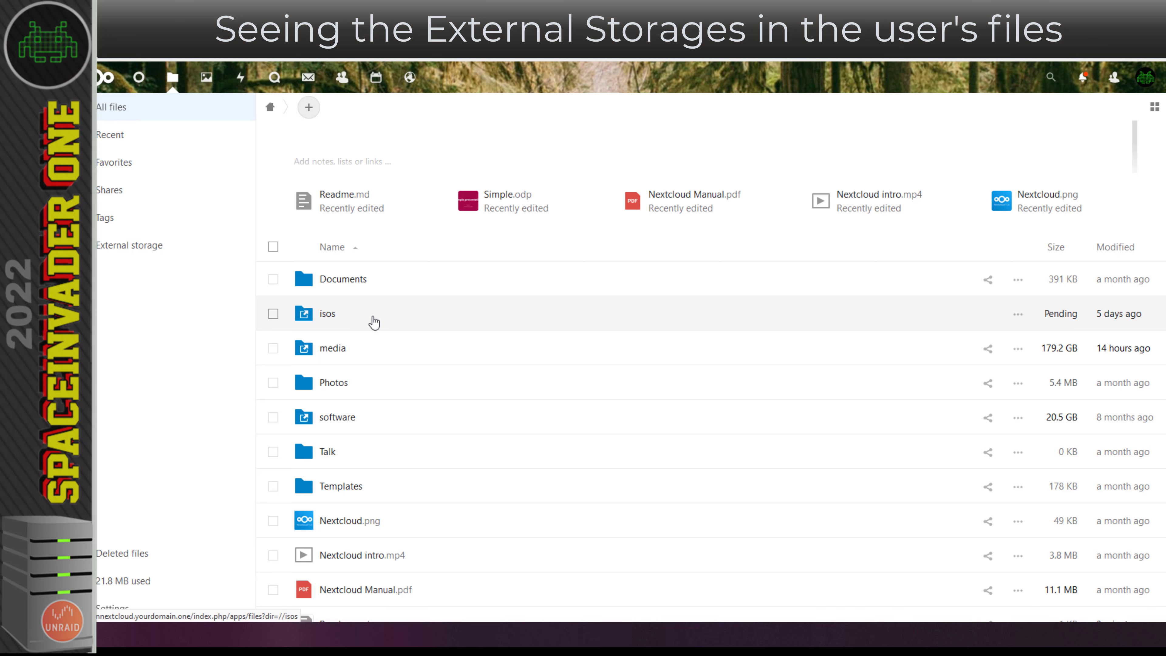
pyautogui.click(312, 317)
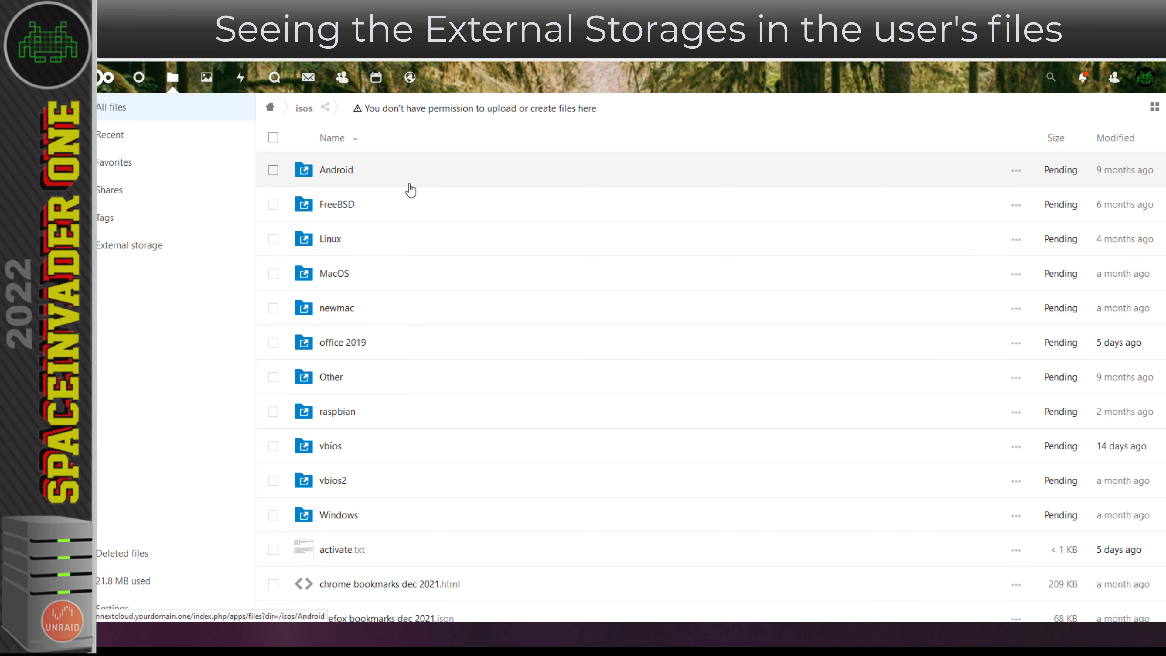
pyautogui.scroll(-8, 416, 198)
pyautogui.scroll(-2, 418, 199)
pyautogui.scroll(6, 418, 199)
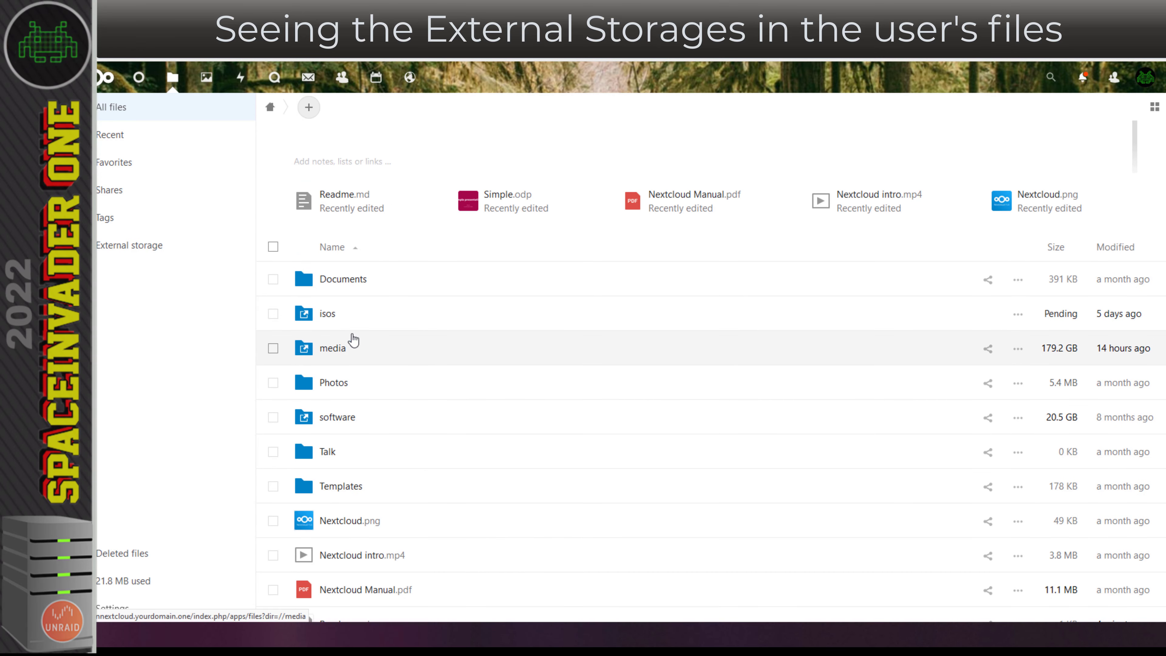
pyautogui.click(308, 354)
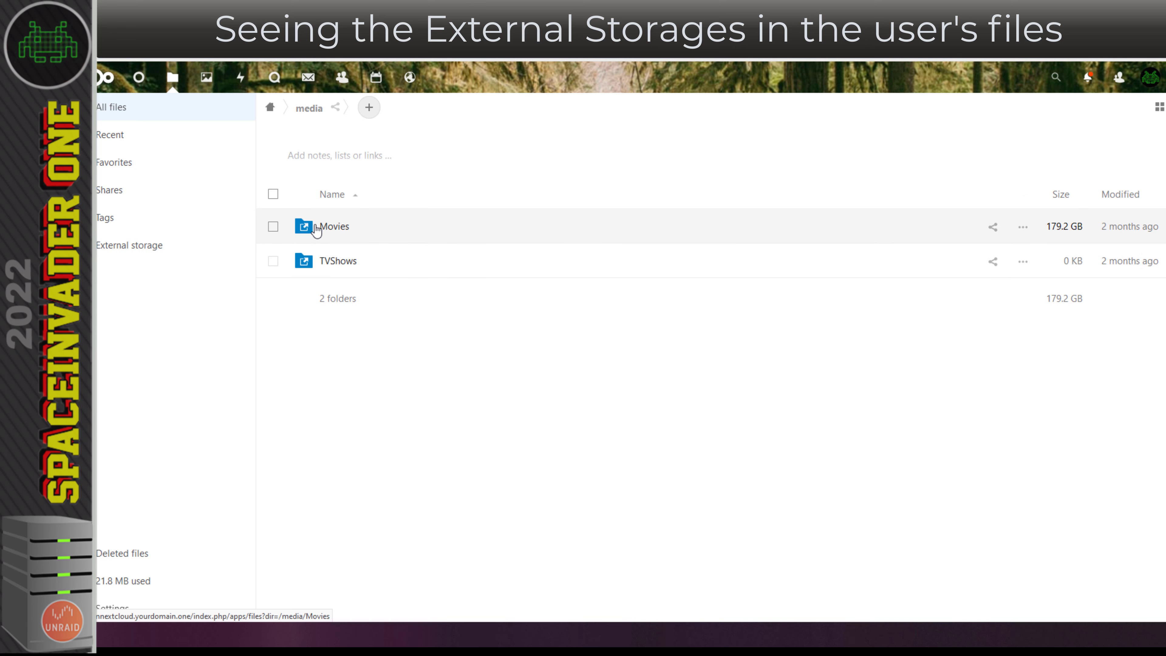
# Step: Delete all 47 movie folders in media/Movies except 3 Days to Kill (2014)
pyautogui.click(330, 228)
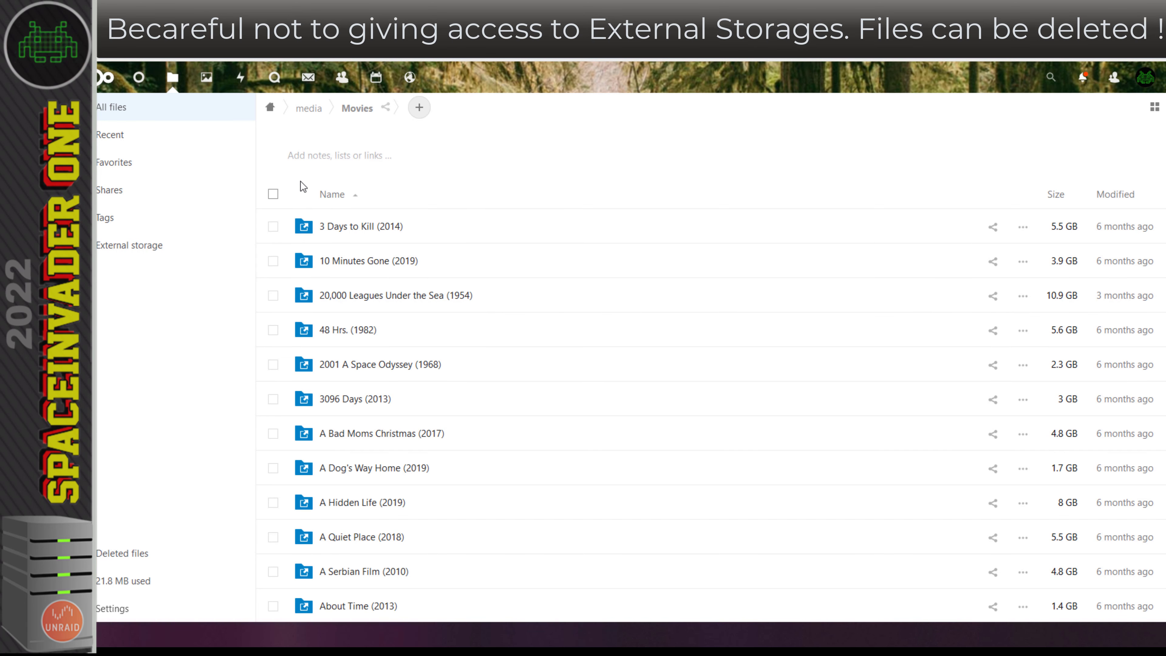
pyautogui.click(273, 193)
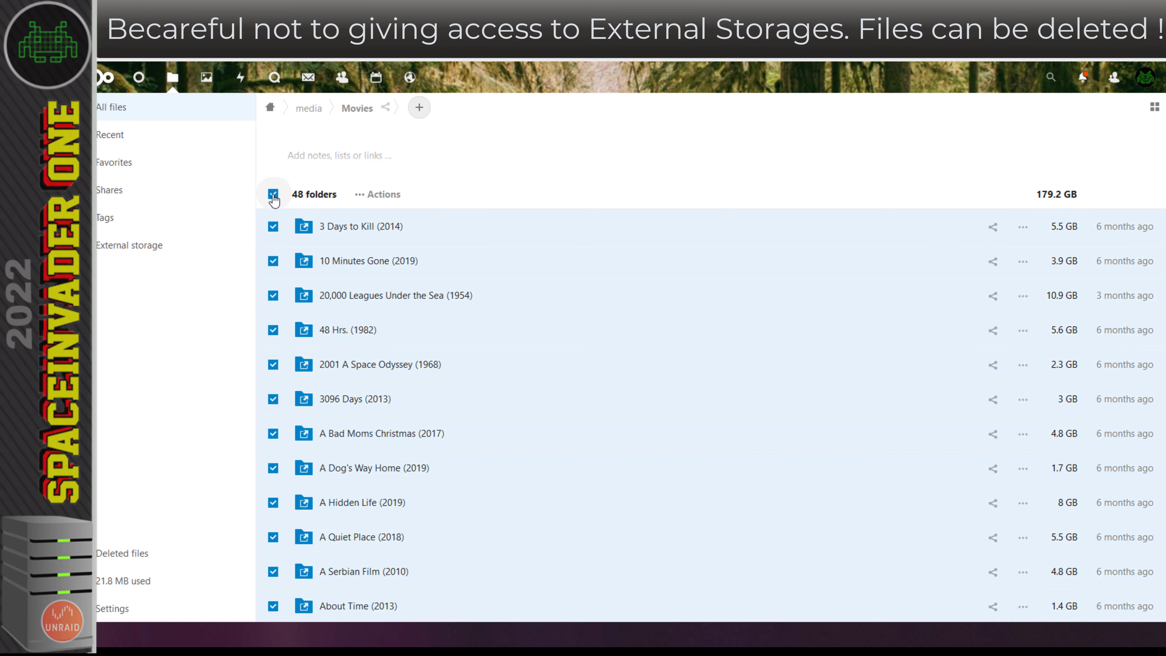
pyautogui.click(273, 226)
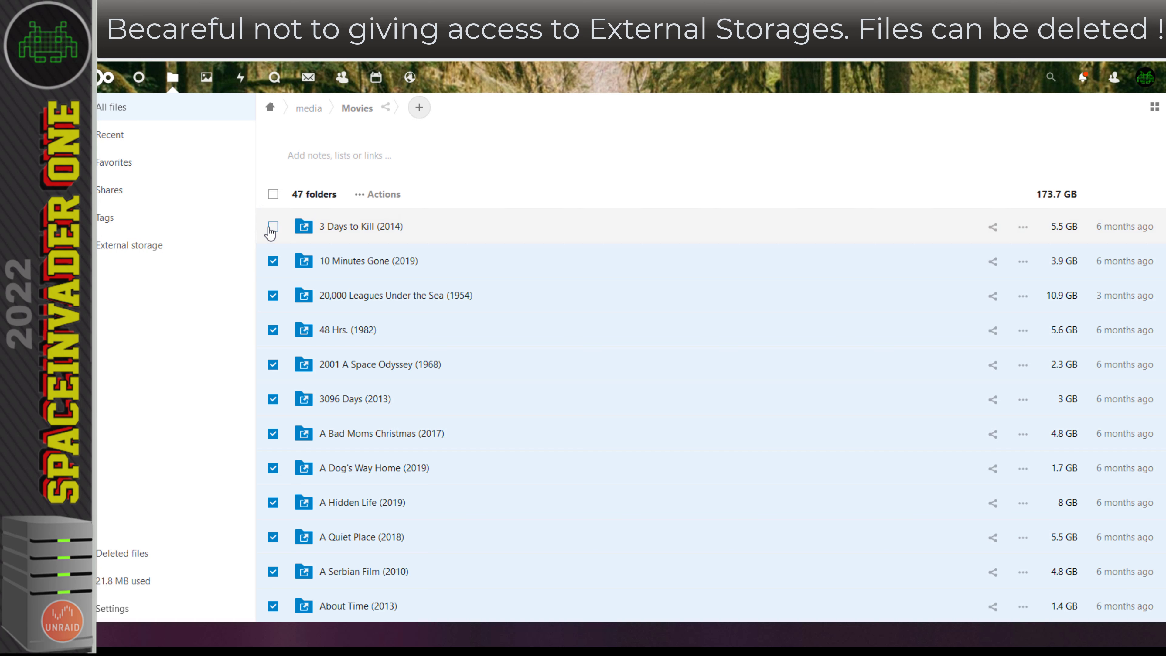
pyautogui.click(359, 194)
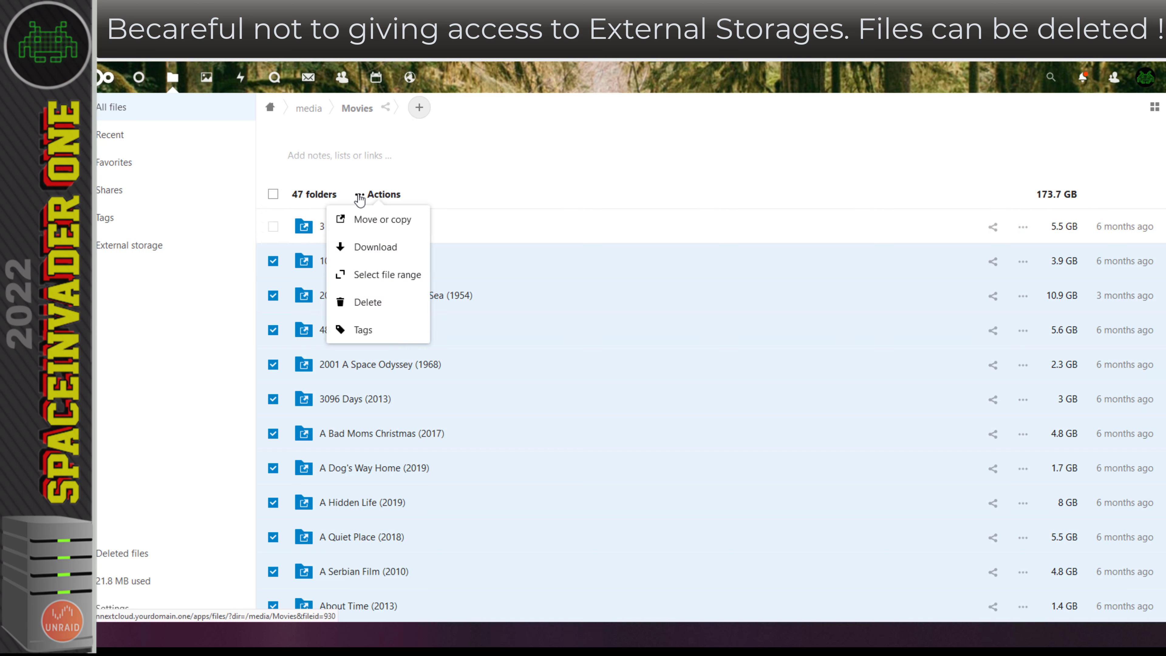
pyautogui.click(367, 302)
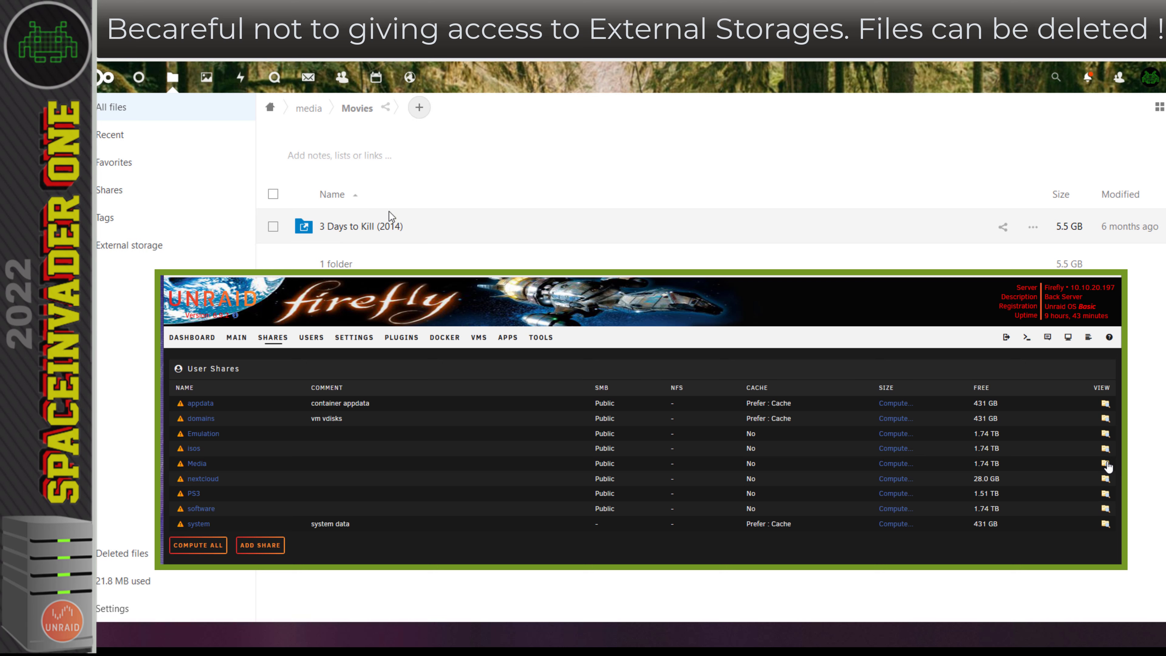
# Step: Confirm on the server's Media share that only one movie folder remains
pyautogui.click(1104, 462)
pyautogui.click(233, 406)
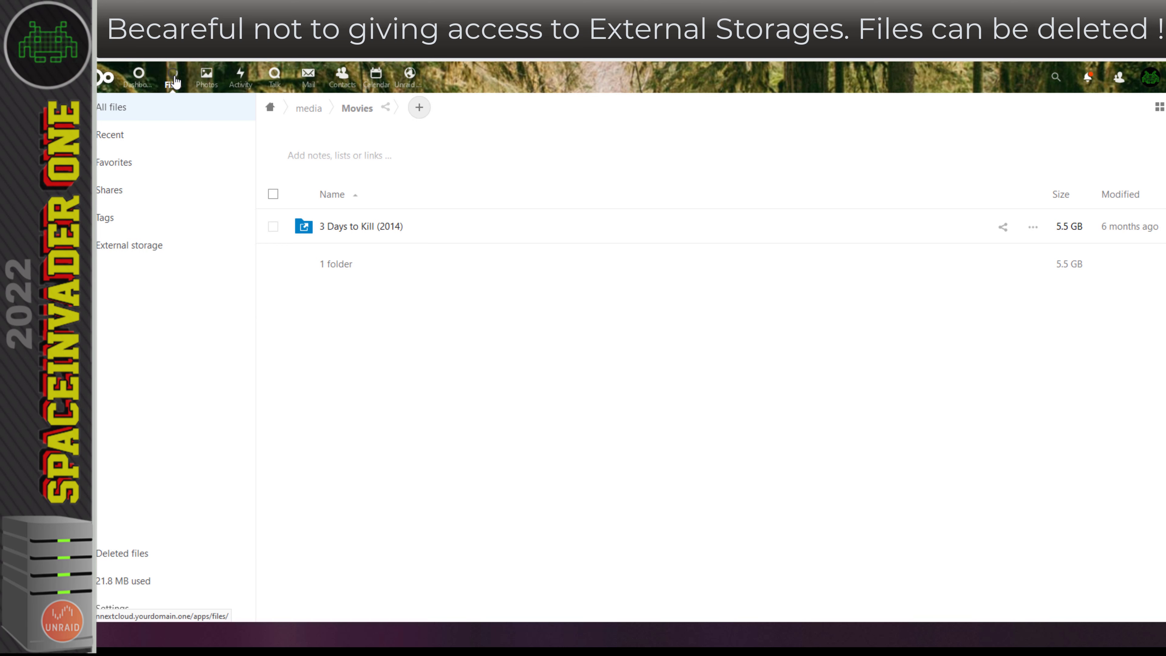
pyautogui.click(174, 82)
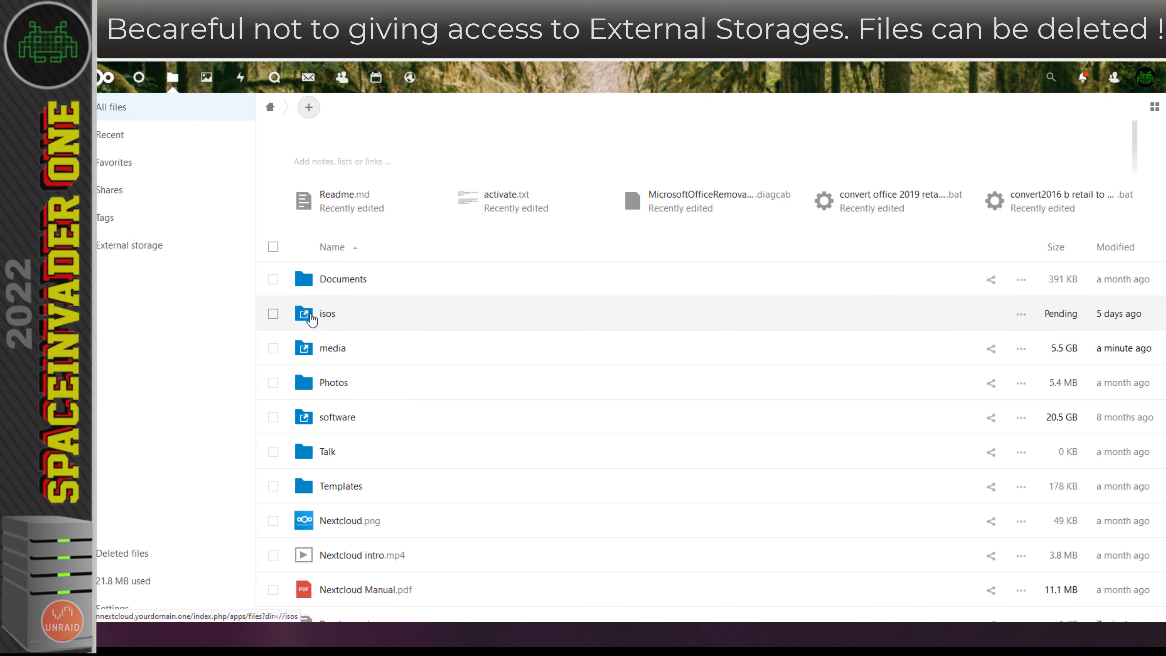
# Step: Verify isos offers no Delete action for Android, then open the software folder
pyautogui.click(311, 316)
pyautogui.click(273, 171)
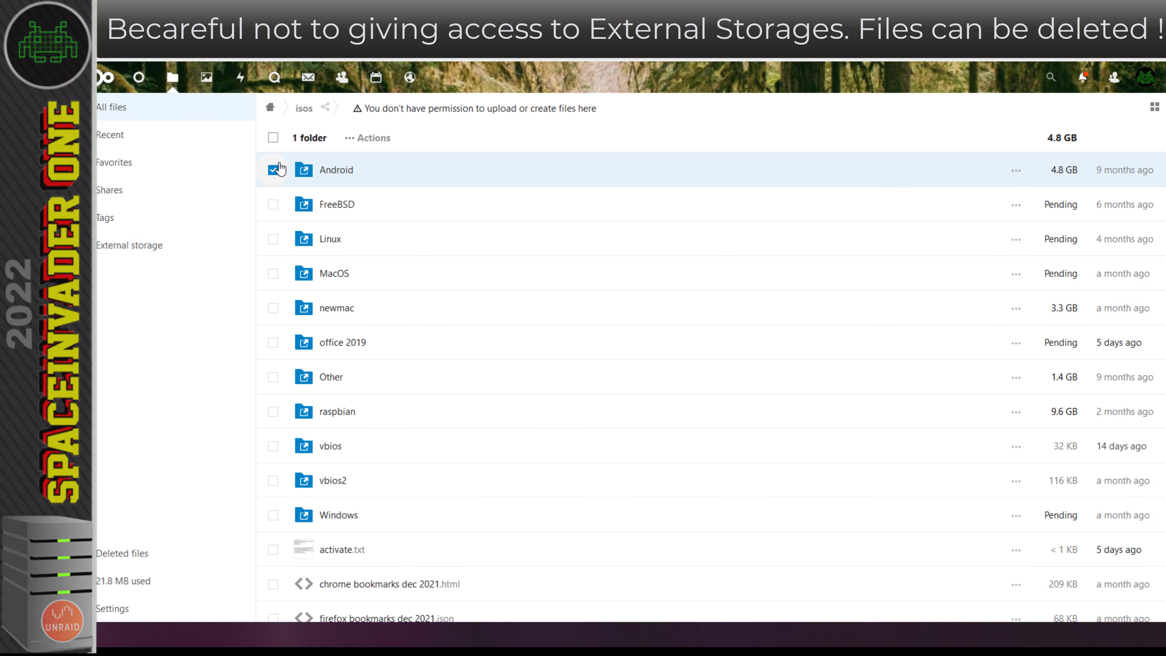
pyautogui.click(351, 140)
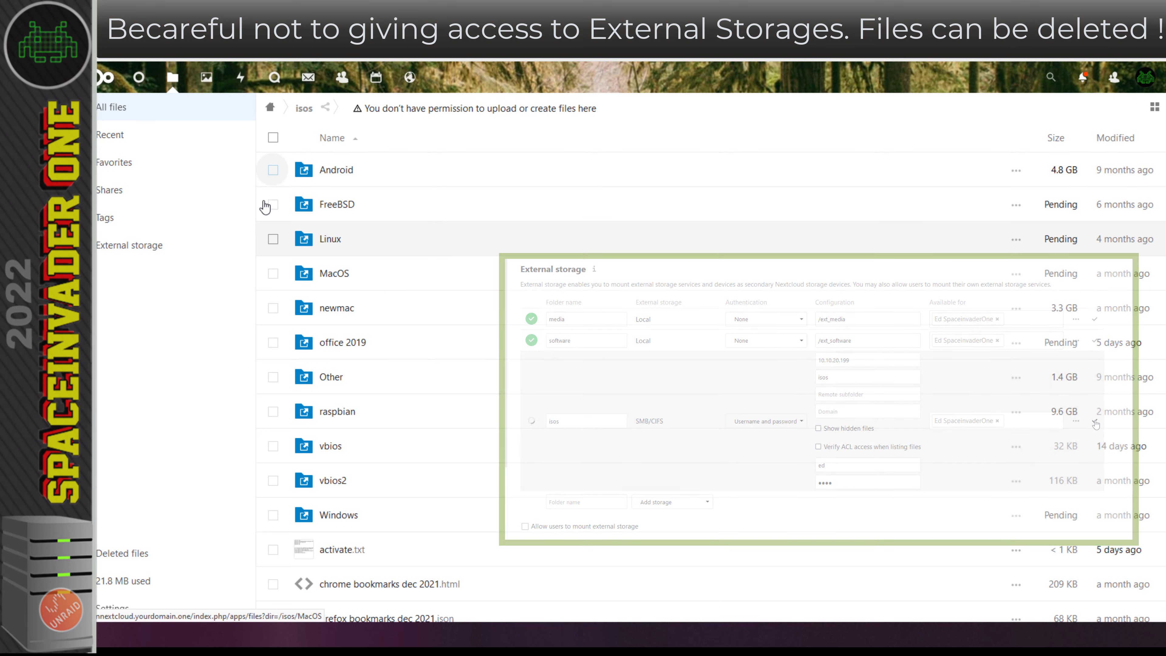
pyautogui.click(173, 85)
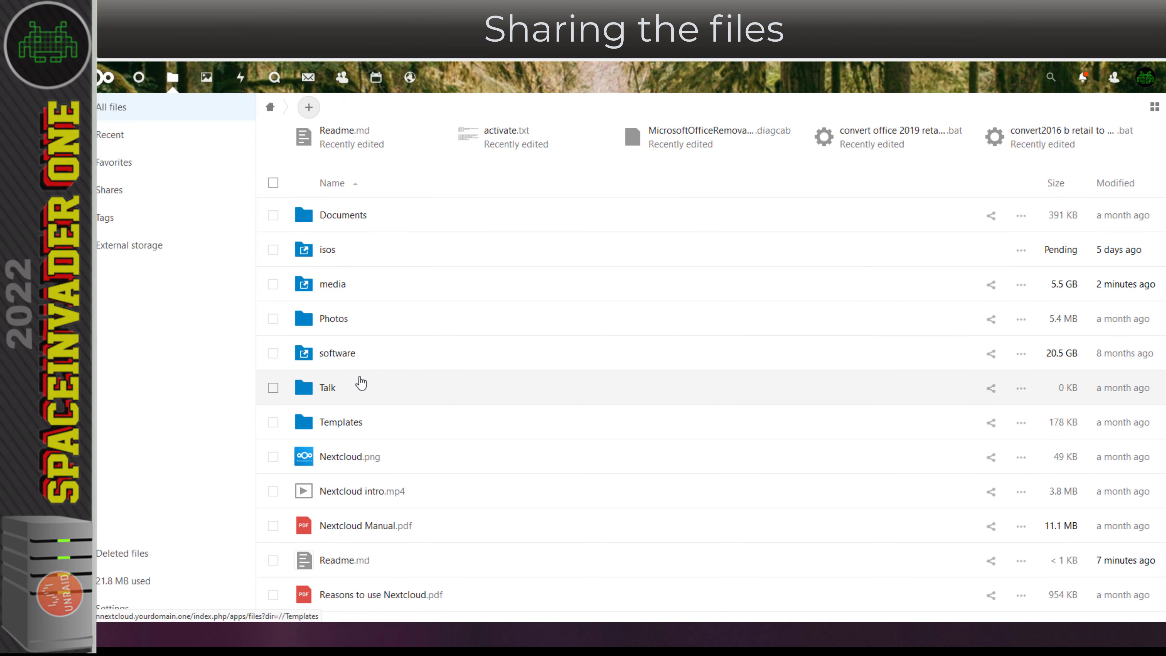
pyautogui.click(340, 353)
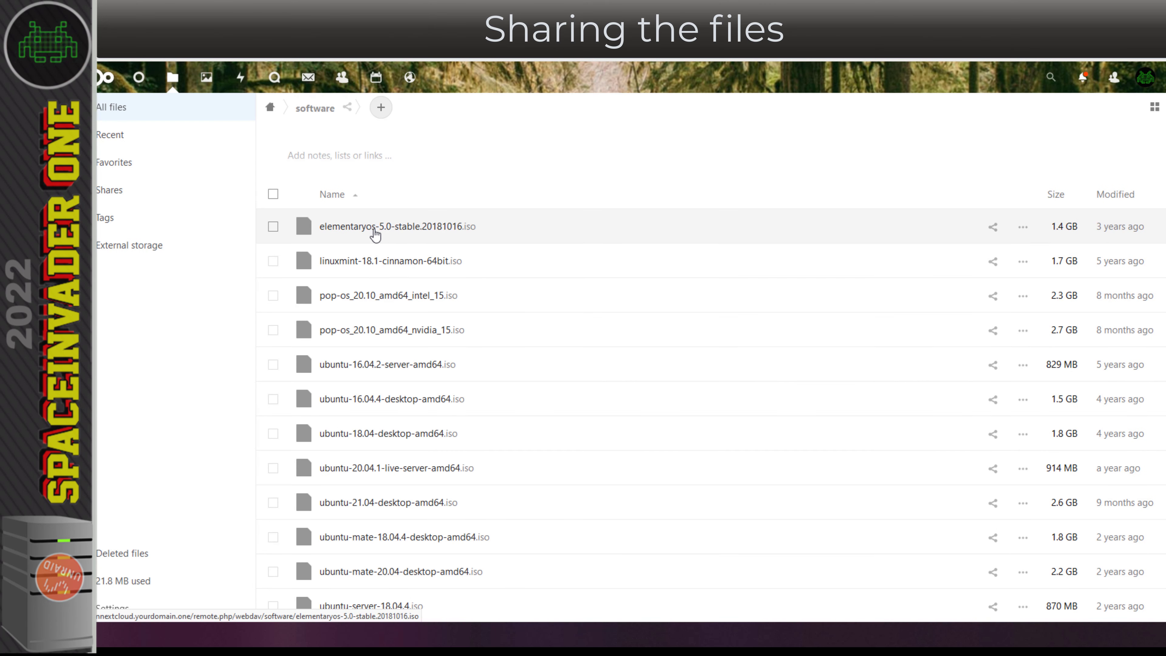
# Step: Share the software folder with the second Nextcloud user found through the sharing search
pyautogui.click(273, 226)
pyautogui.click(274, 226)
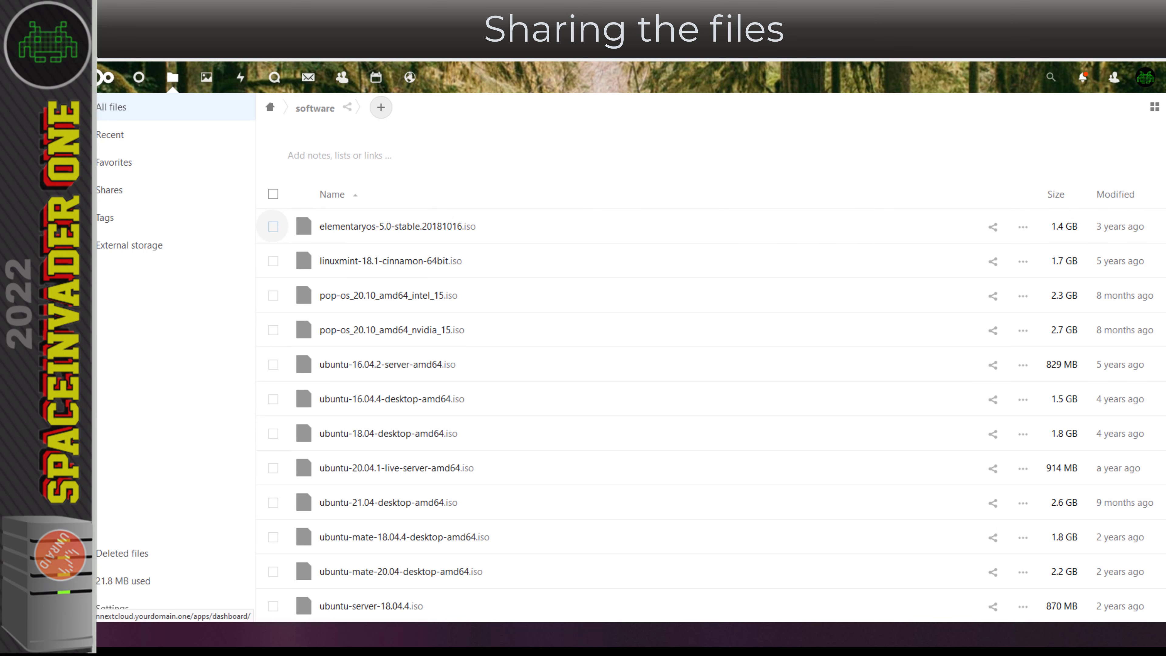
pyautogui.hotkey('alt', 'Left')
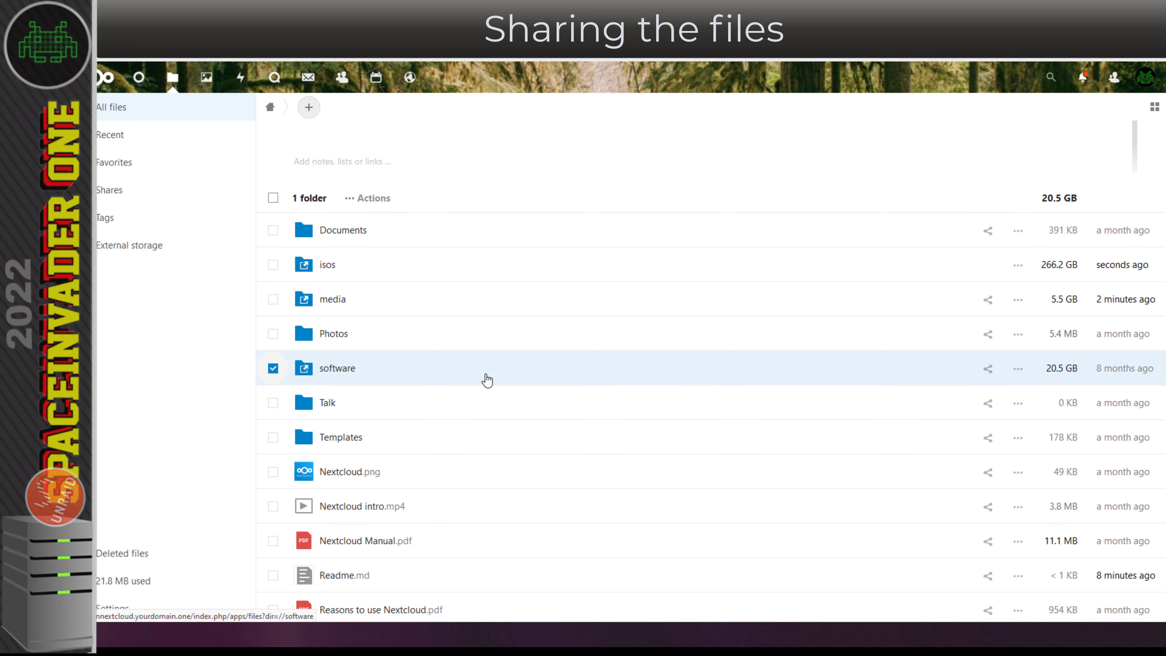
pyautogui.click(988, 369)
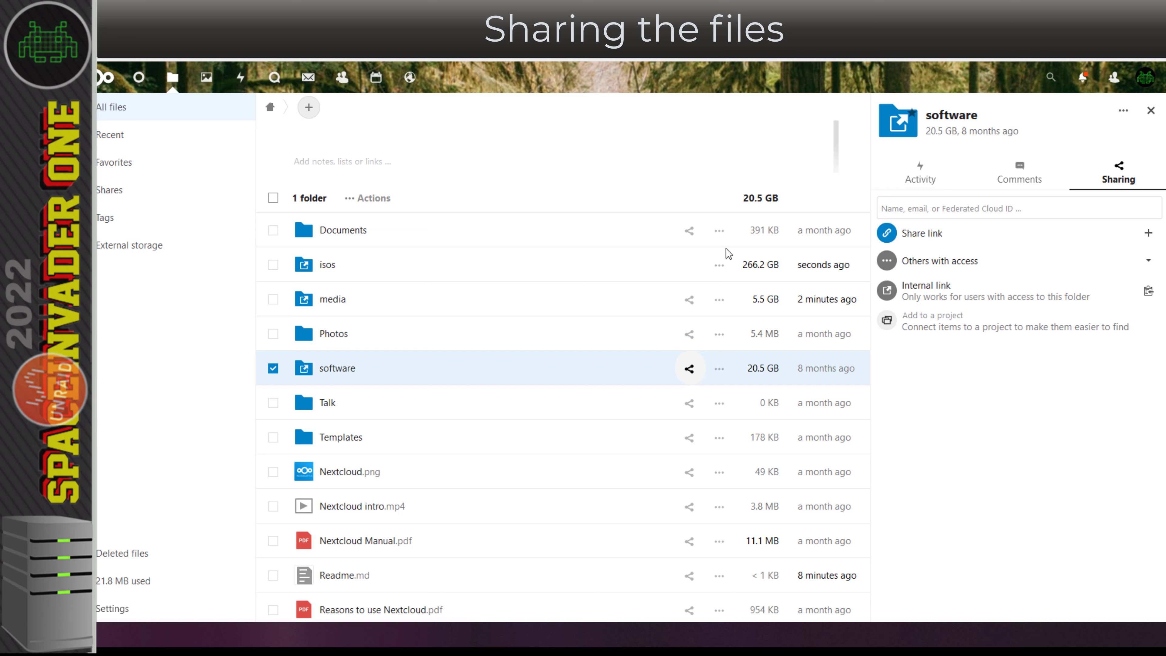
pyautogui.click(915, 208)
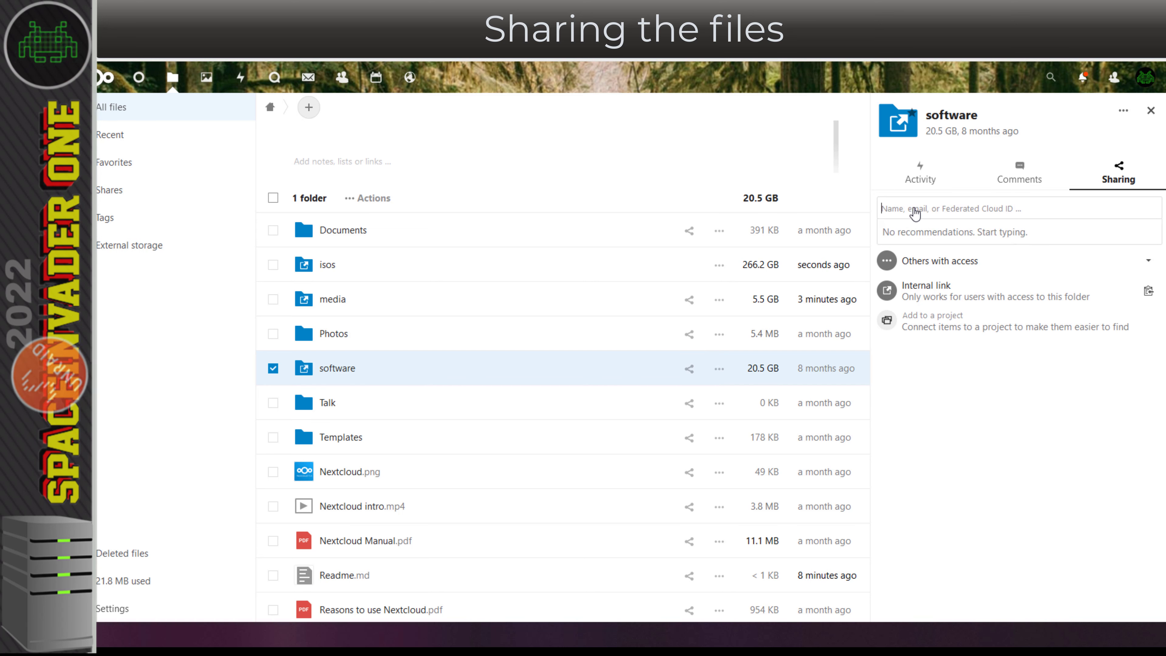
pyautogui.write('P')
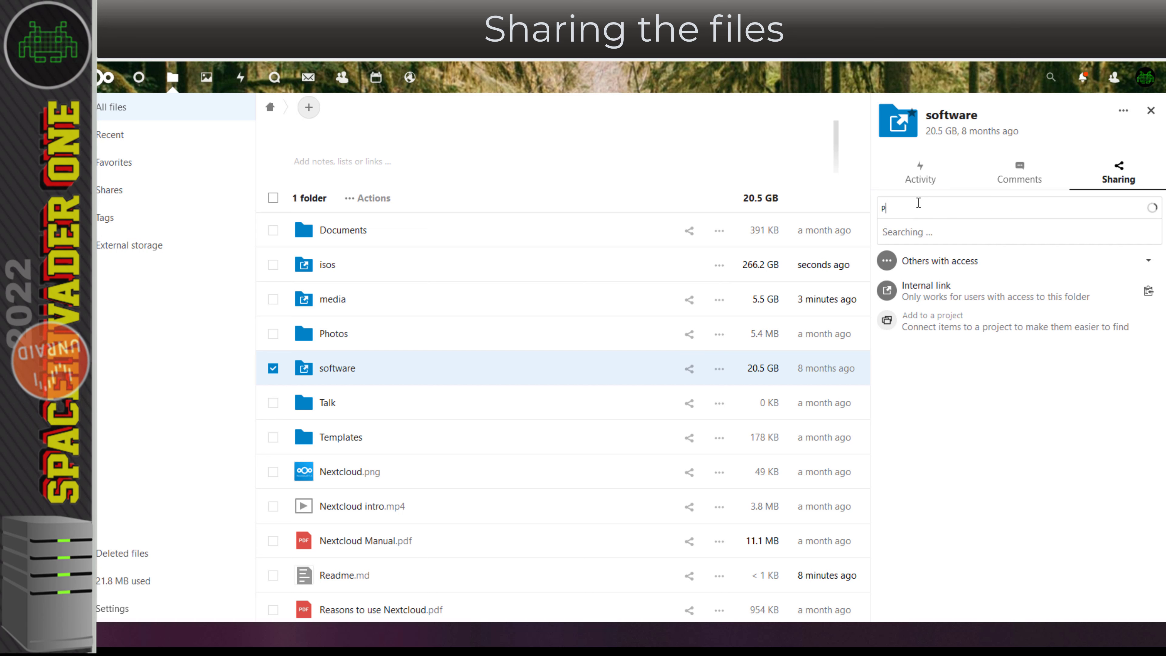
pyautogui.write('et')
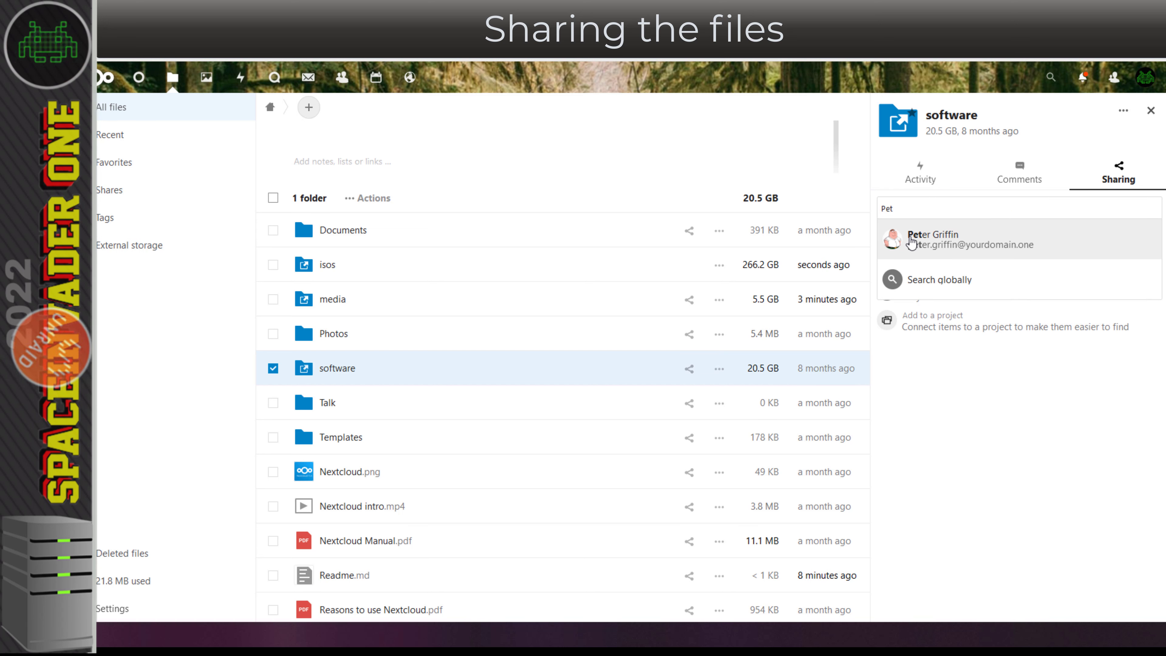
pyautogui.click(913, 240)
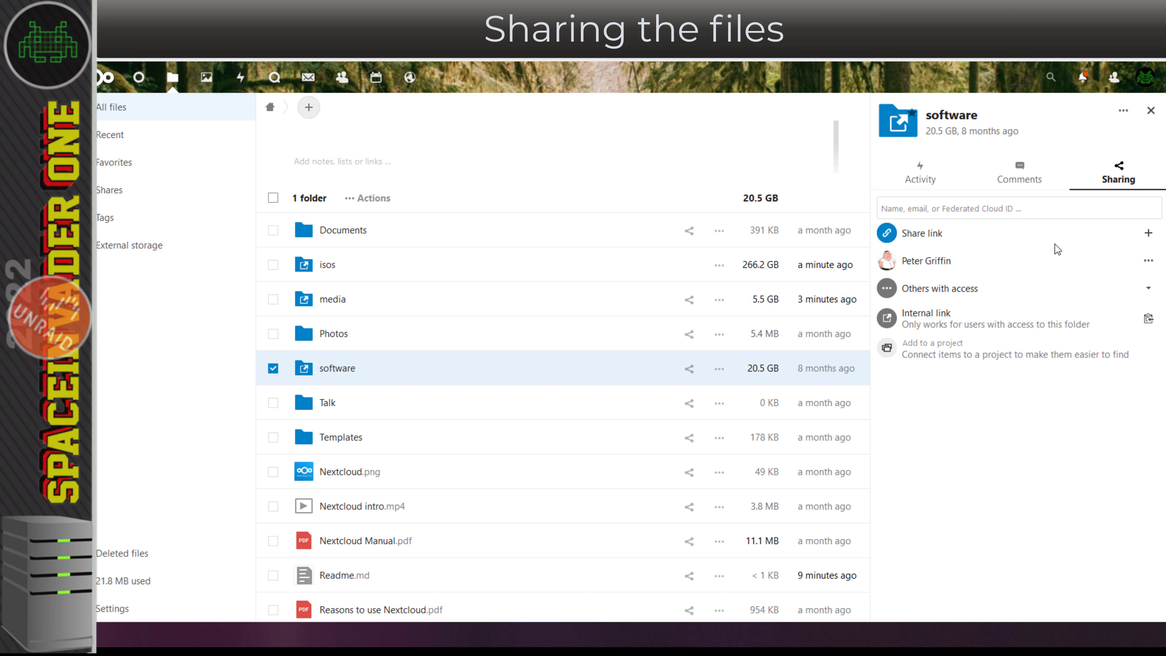
# Step: Create a public share link for the software folder protected by a password
pyautogui.click(1147, 234)
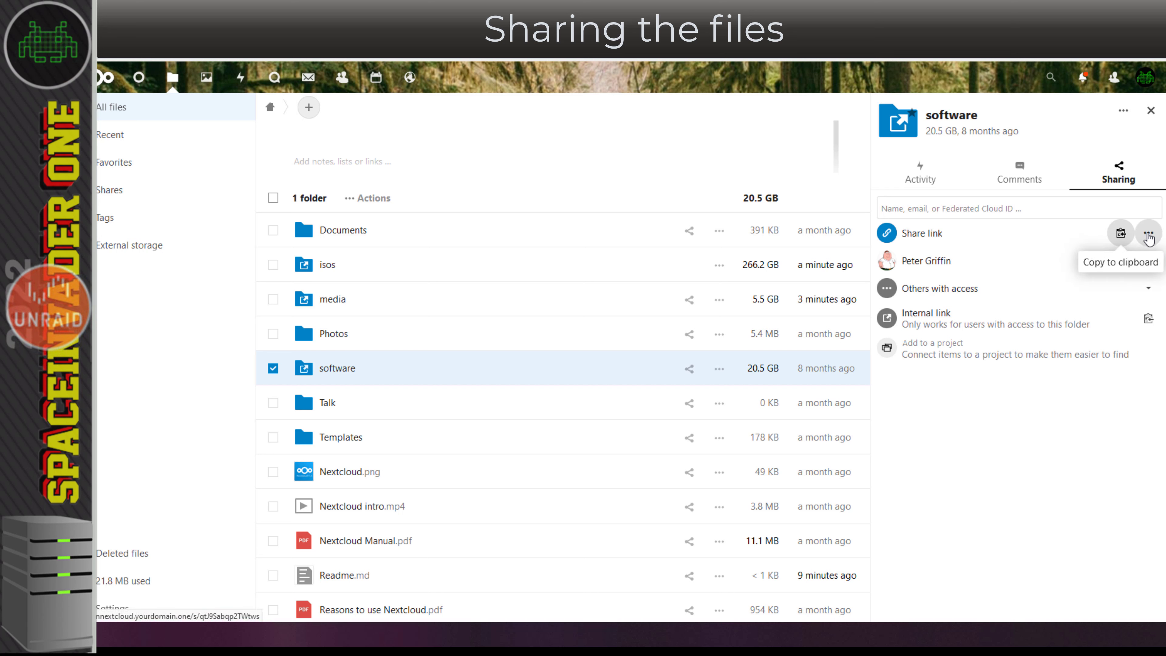
pyautogui.click(1148, 235)
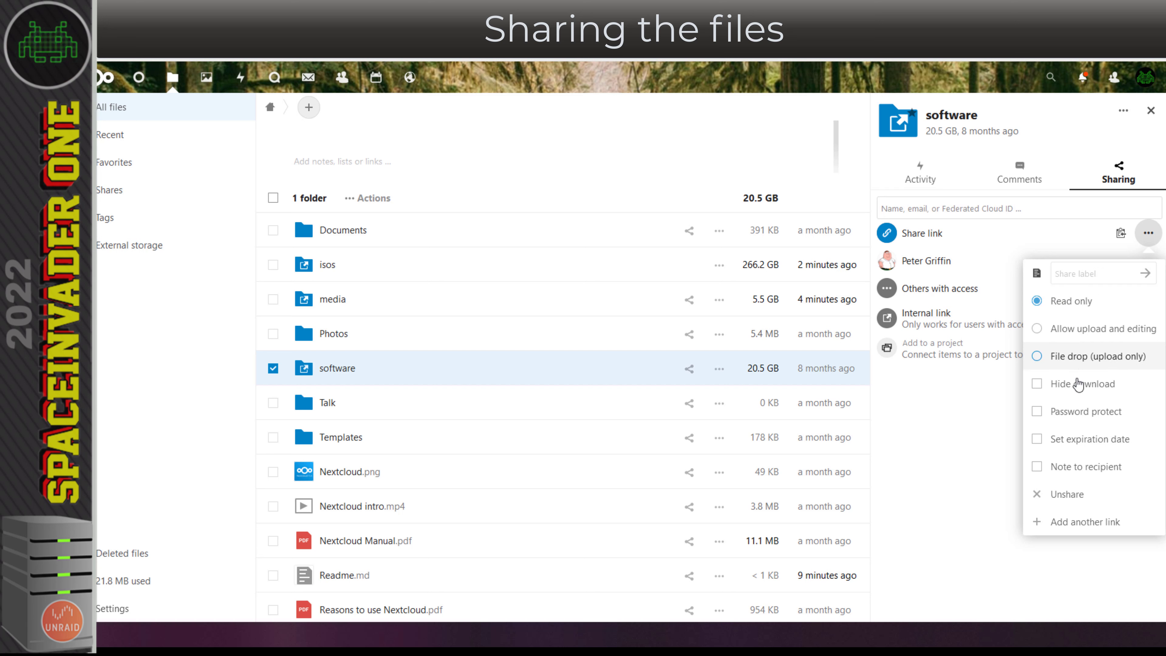
pyautogui.click(1037, 412)
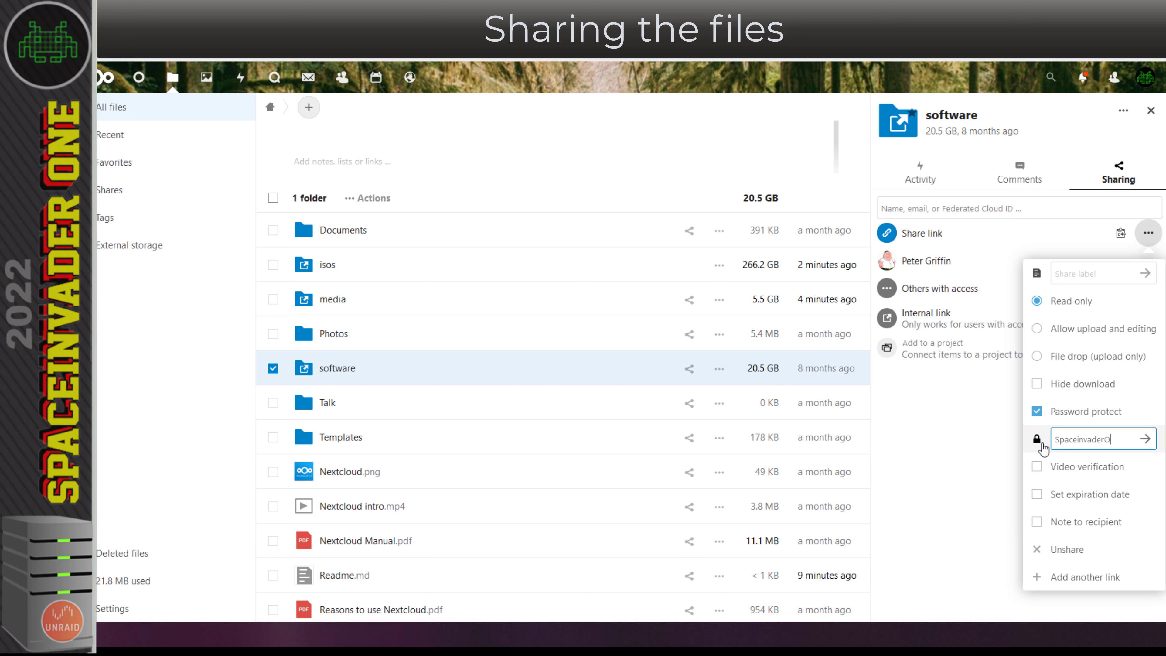
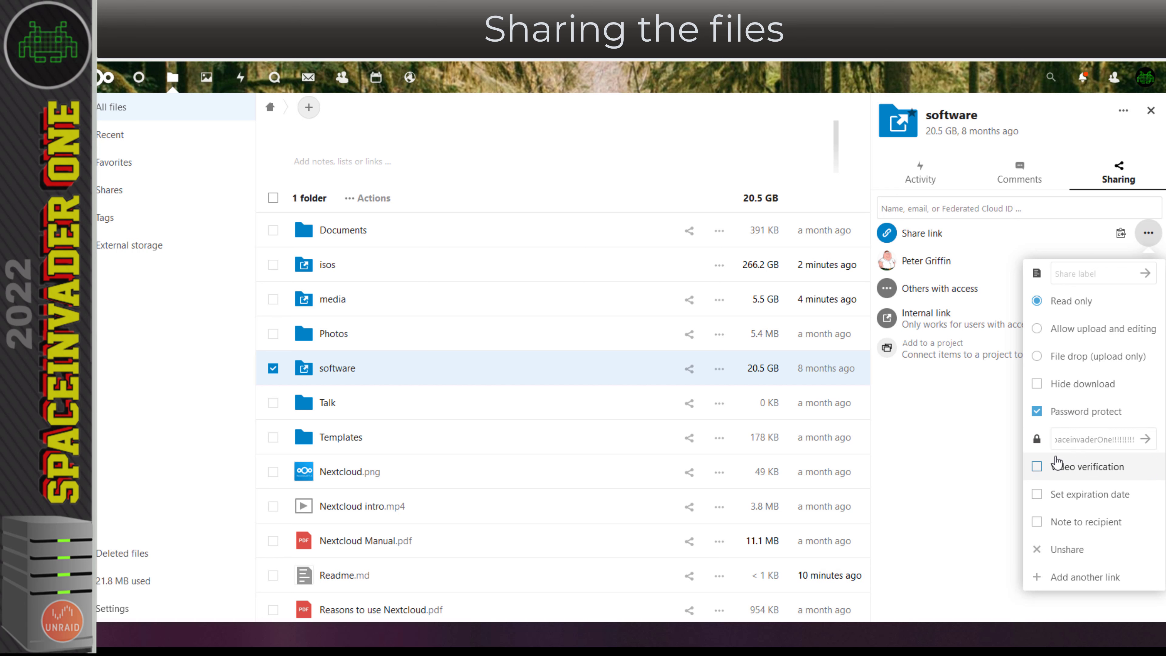
pyautogui.click(1145, 439)
pyautogui.click(986, 442)
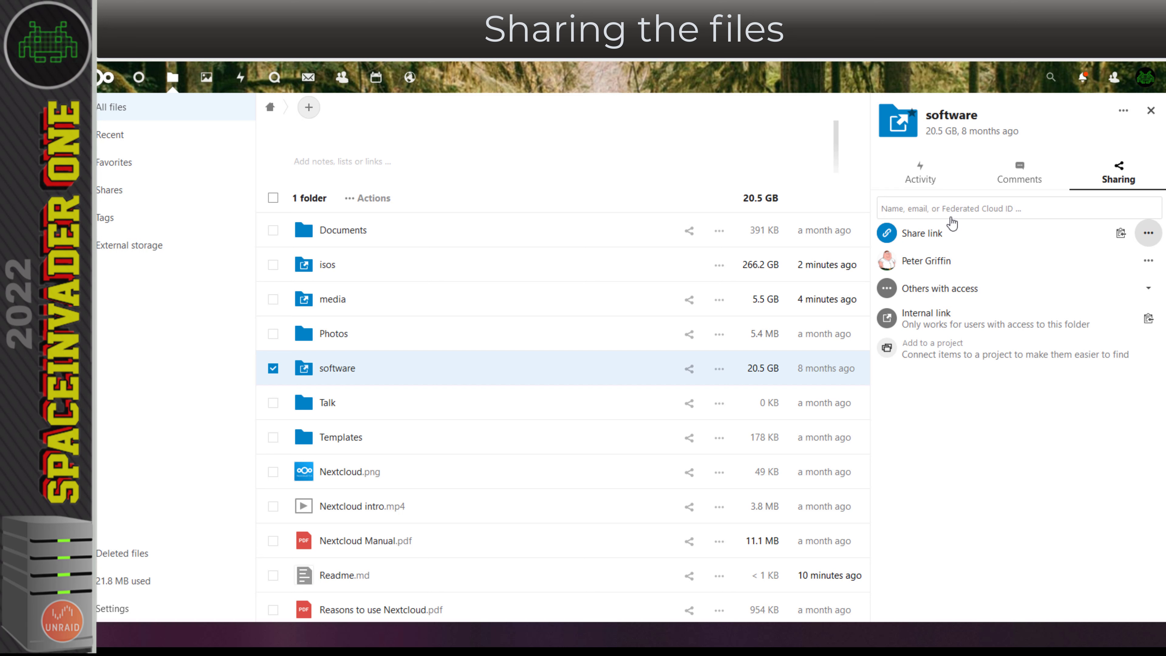
pyautogui.click(1154, 32)
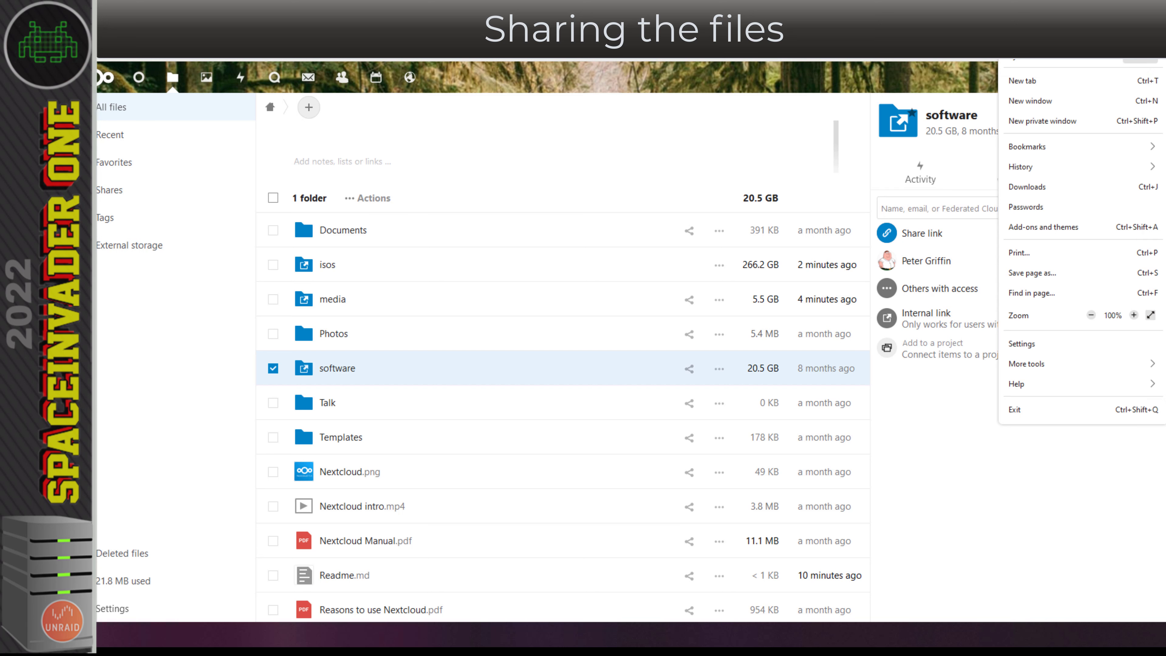
# Step: Open the copied share link in a private window and unlock it with its password
pyautogui.click(1079, 124)
pyautogui.rightClick(321, 32)
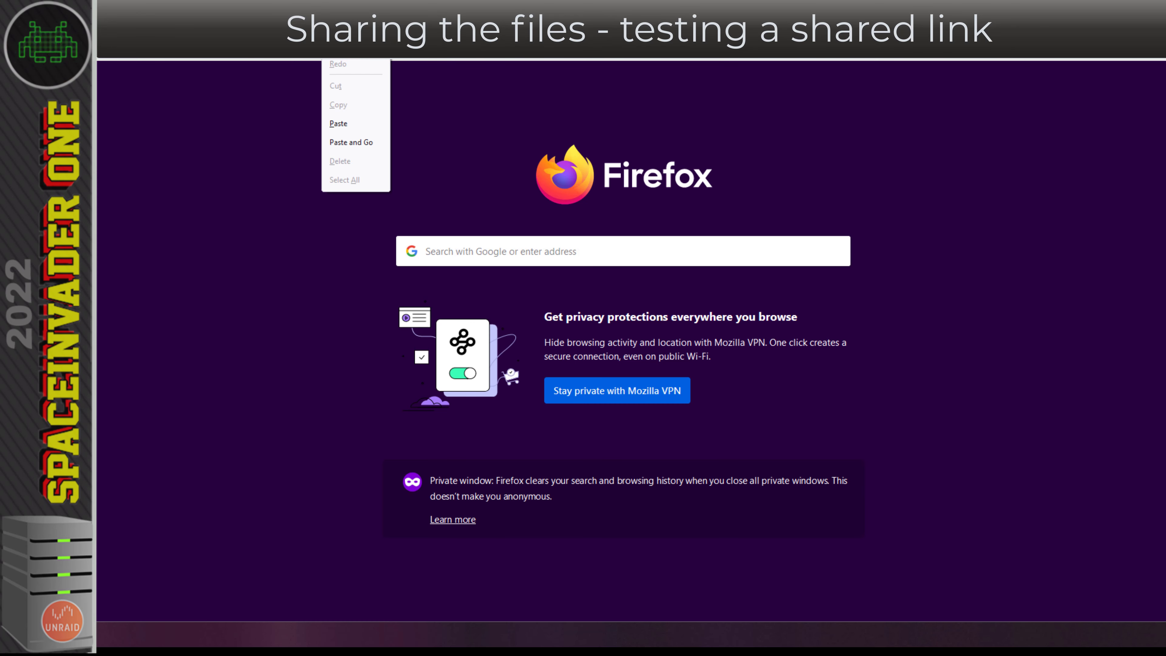
pyautogui.click(363, 142)
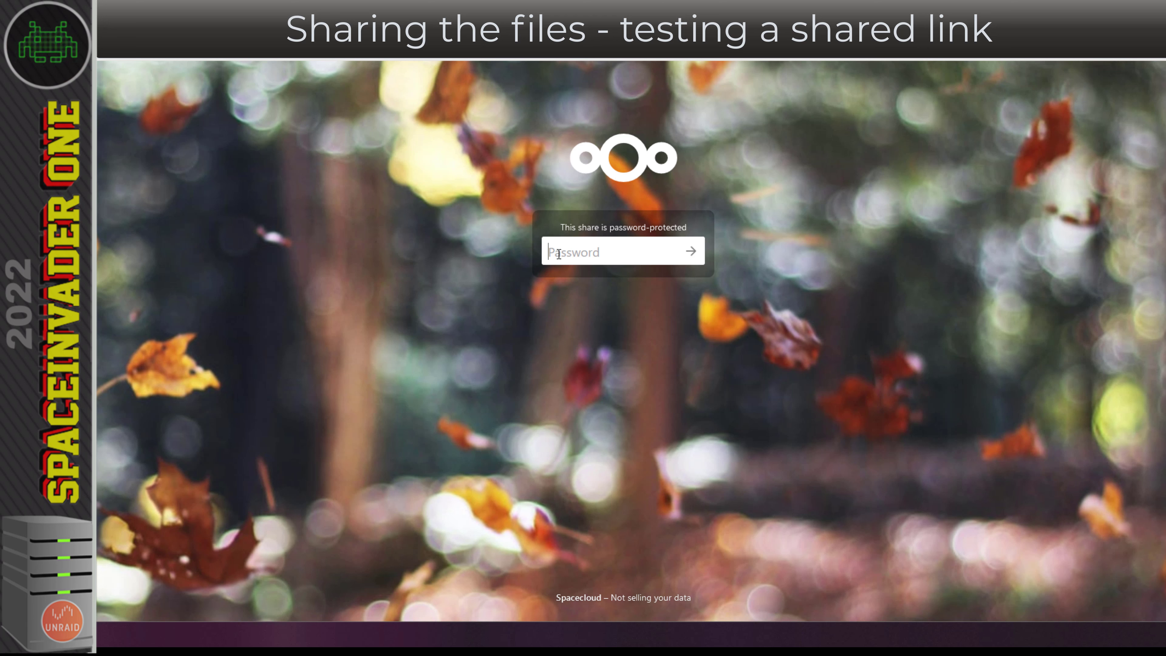
pyautogui.click(559, 252)
pyautogui.write('p')
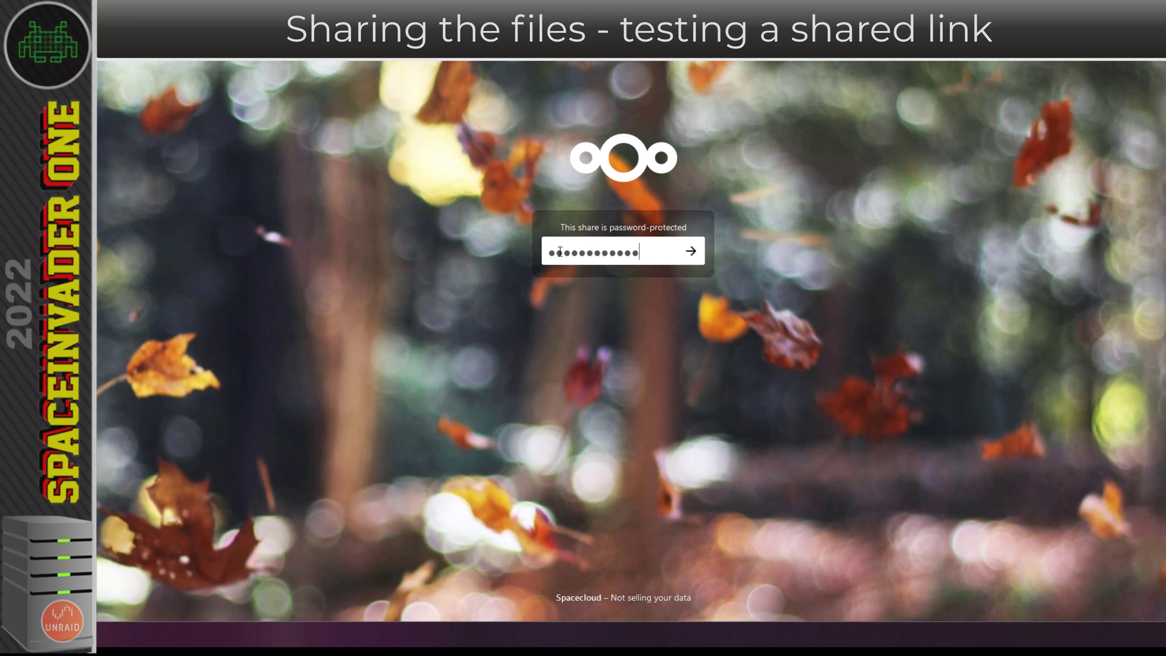
pyautogui.write('•••')
pyautogui.click(691, 253)
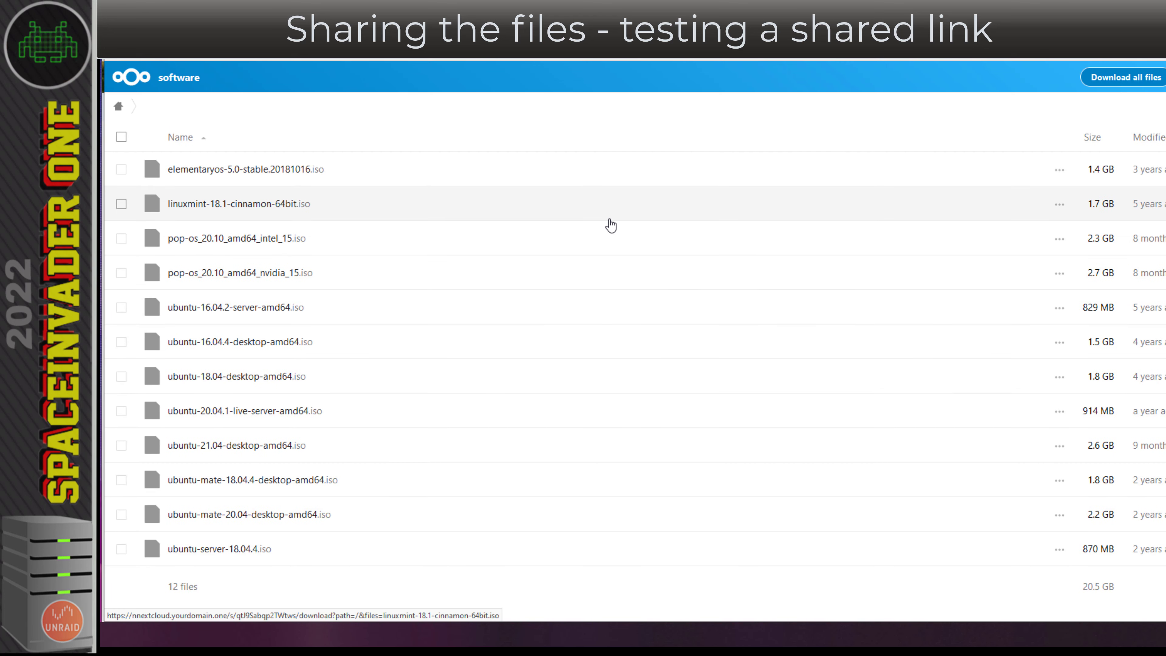
# Step: Check the elementaryos ISO's download option and download all files in the shared folder
pyautogui.scroll(-2, 496, 213)
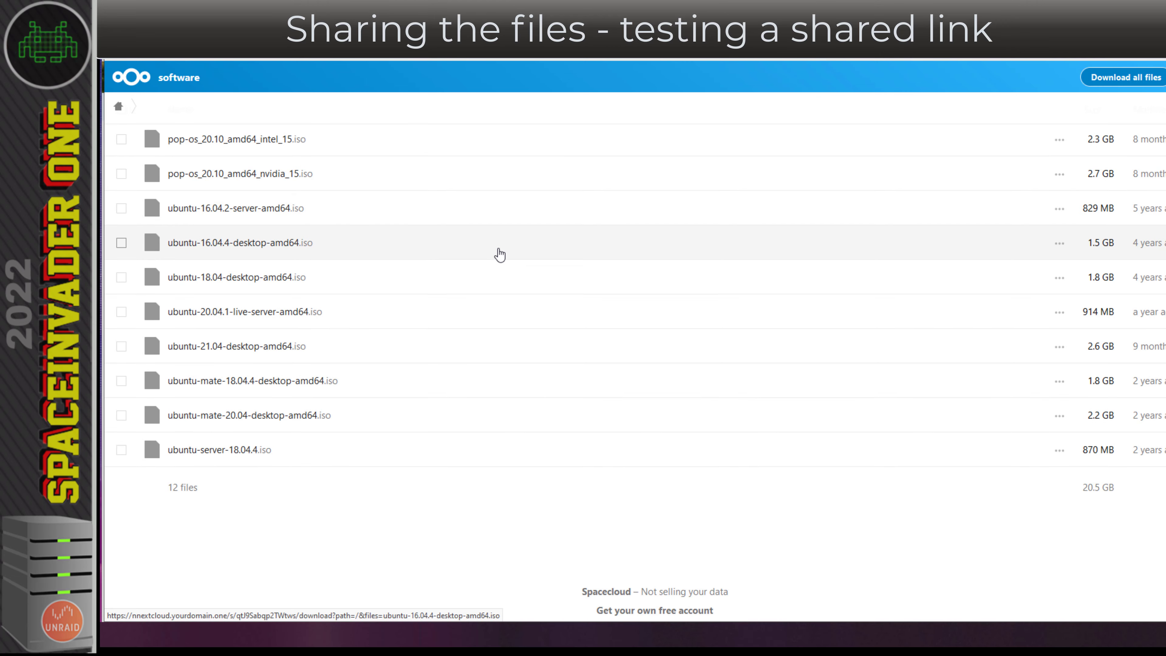
pyautogui.scroll(2, 498, 253)
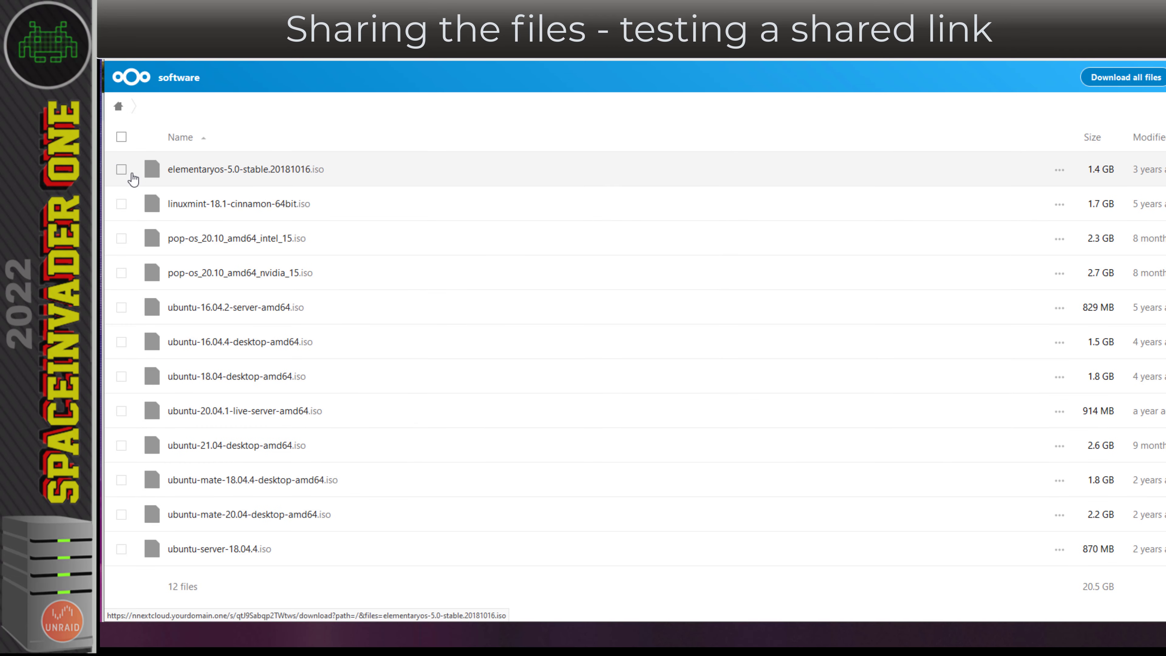
pyautogui.click(121, 169)
pyautogui.click(1059, 170)
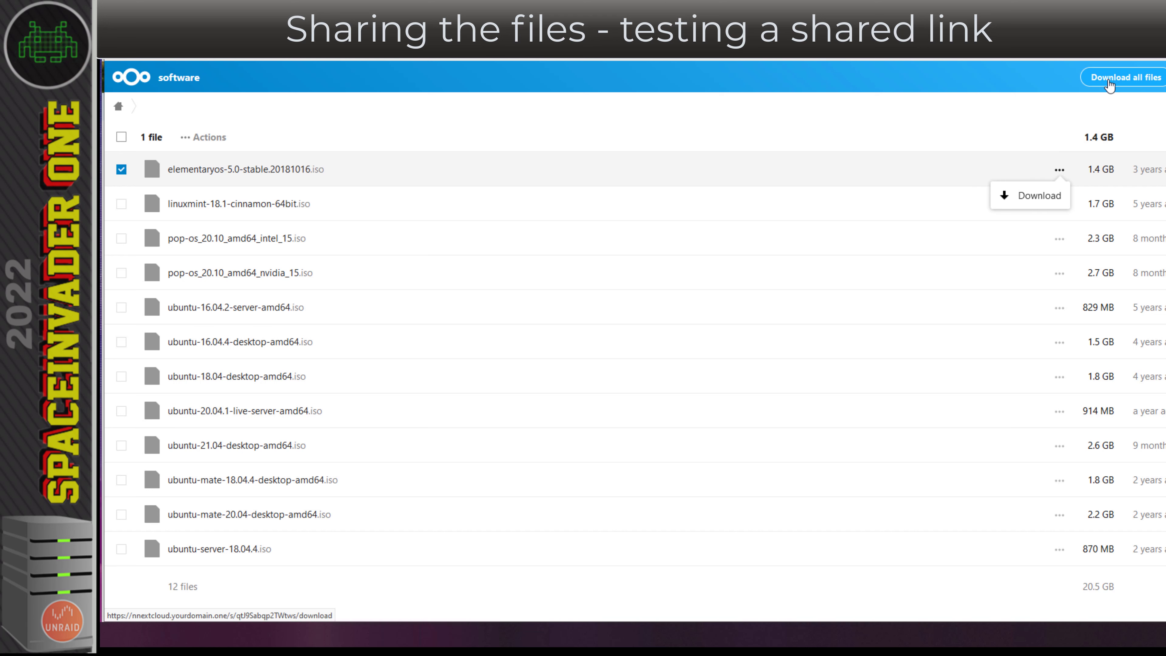
pyautogui.click(1127, 82)
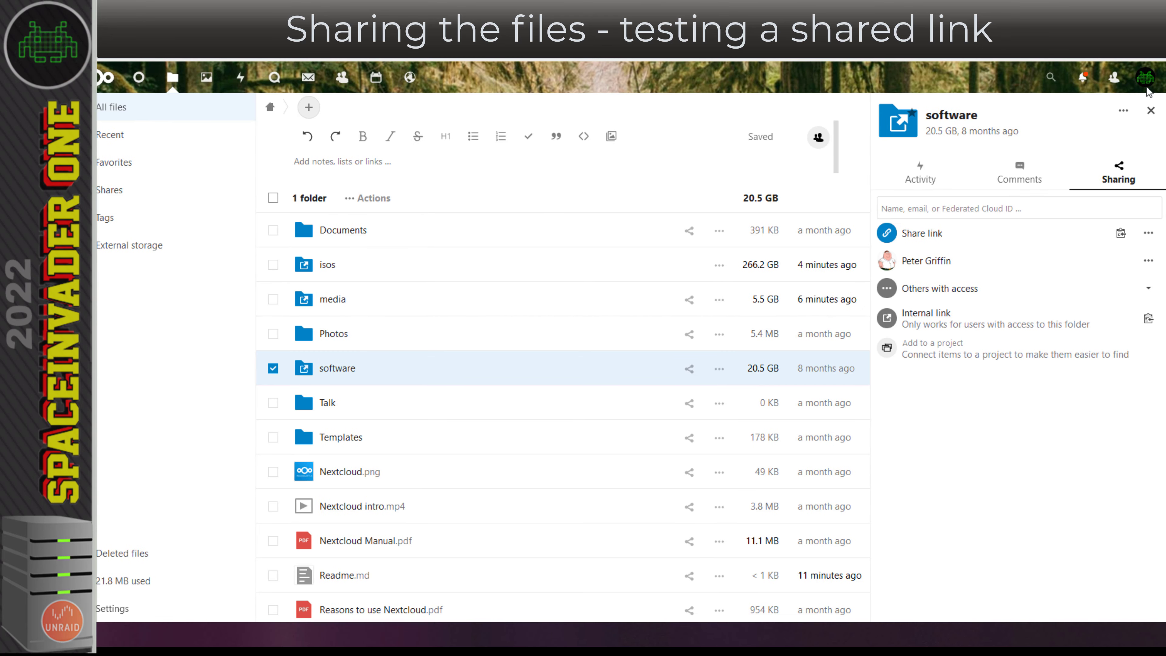
# Step: Log out of the admin account and sign in as the share recipient to view their files
pyautogui.click(1145, 78)
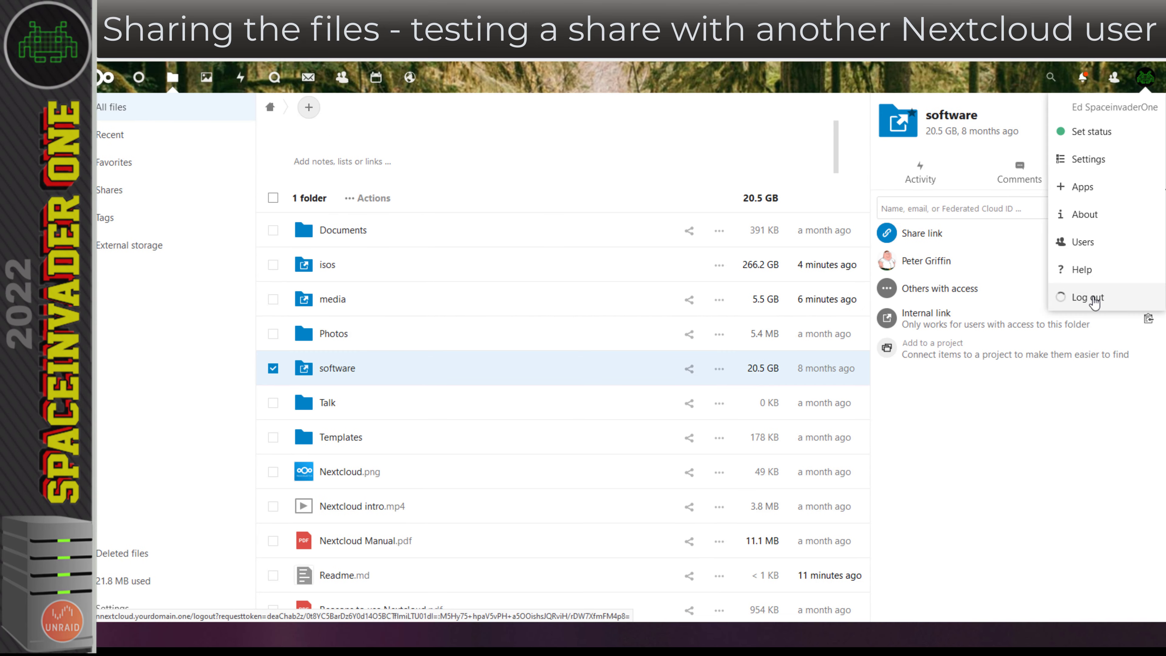
pyautogui.click(1095, 297)
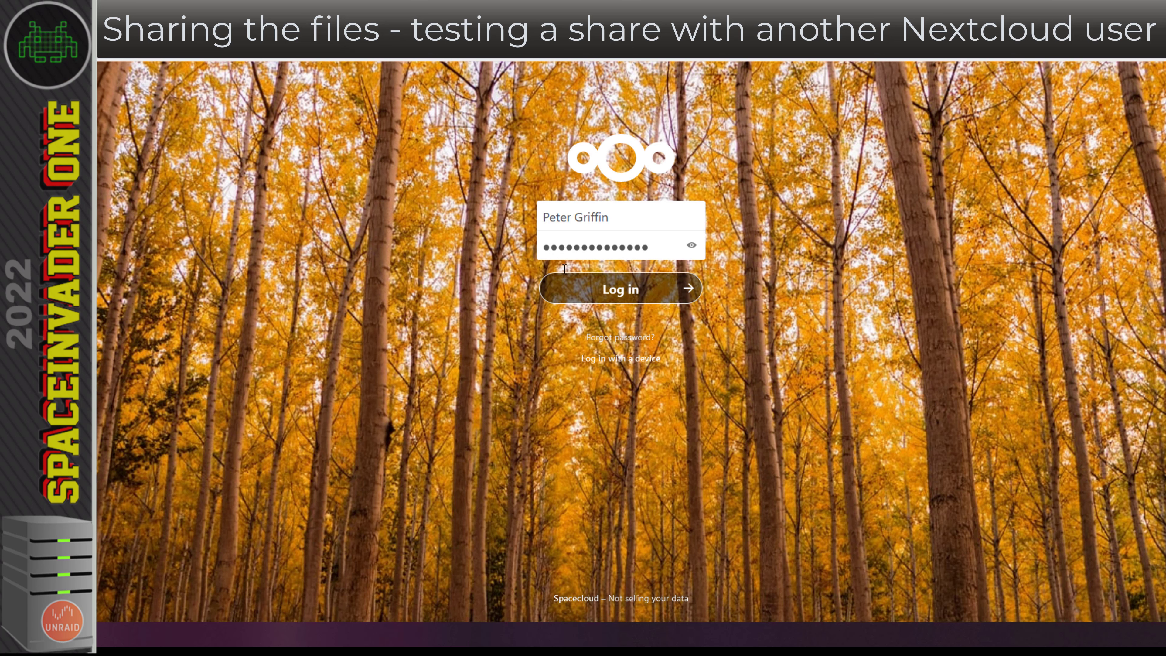
pyautogui.press('Return')
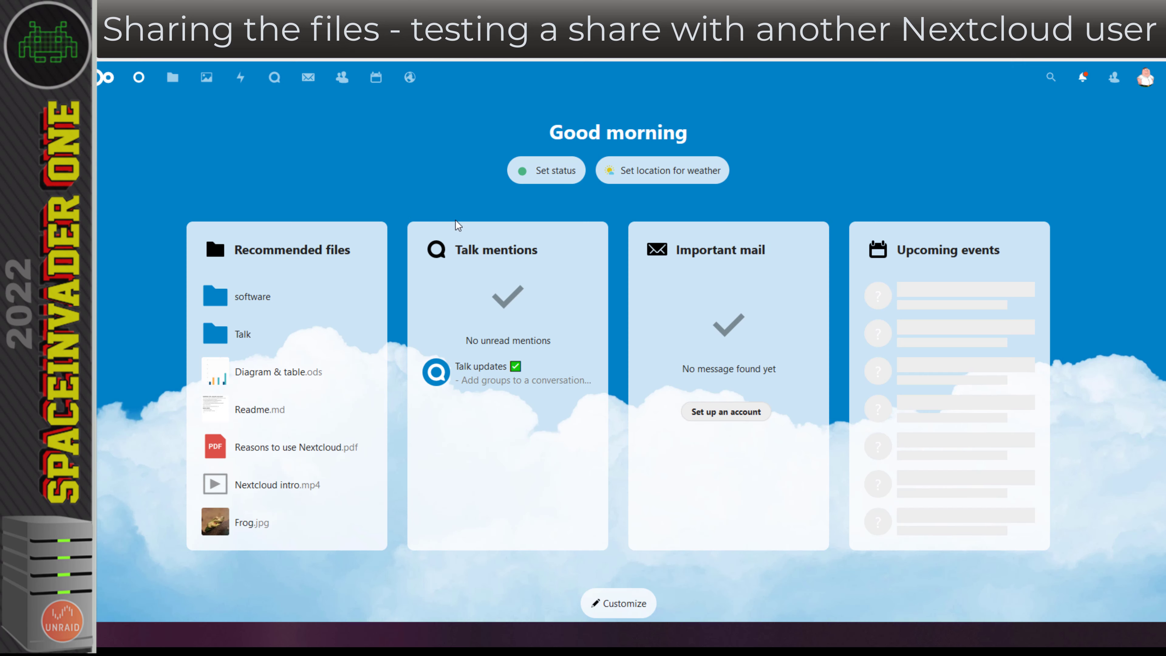
pyautogui.click(172, 79)
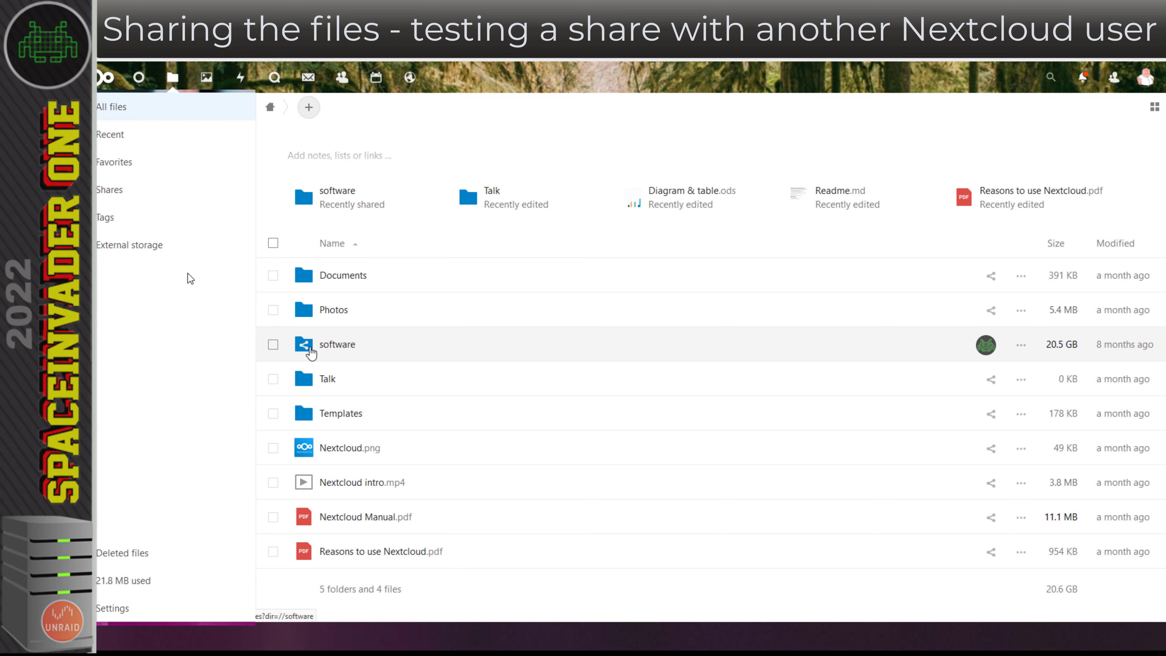
# Step: Check that this user's External storage list is empty, then open the shared software folder
pyautogui.click(138, 246)
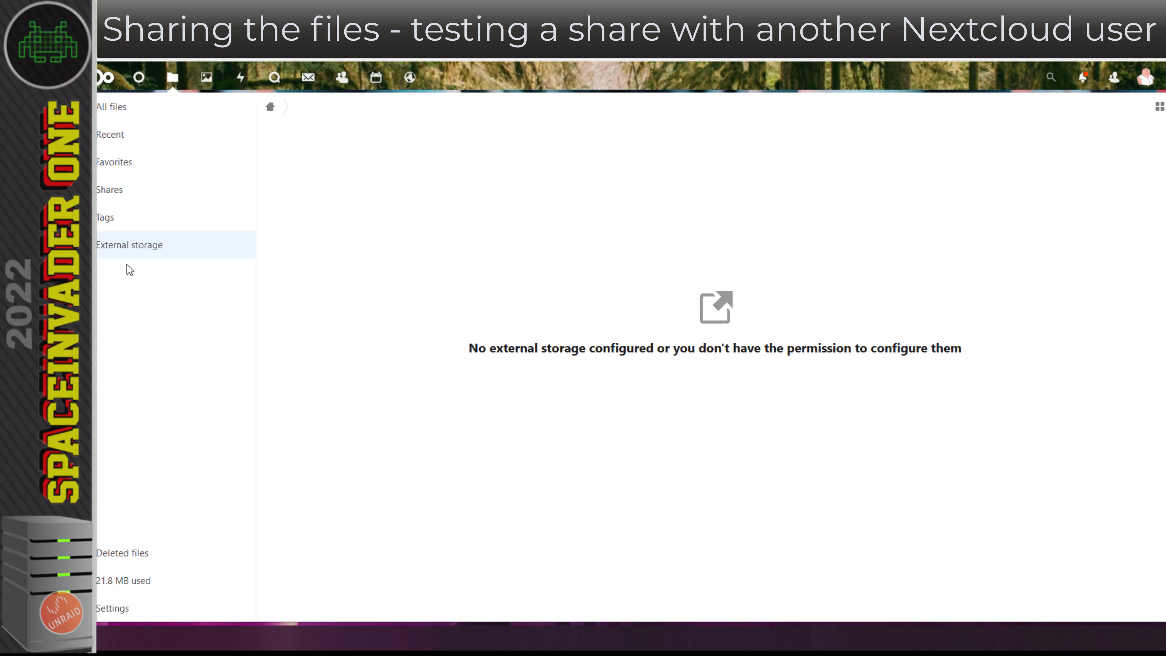
pyautogui.click(111, 107)
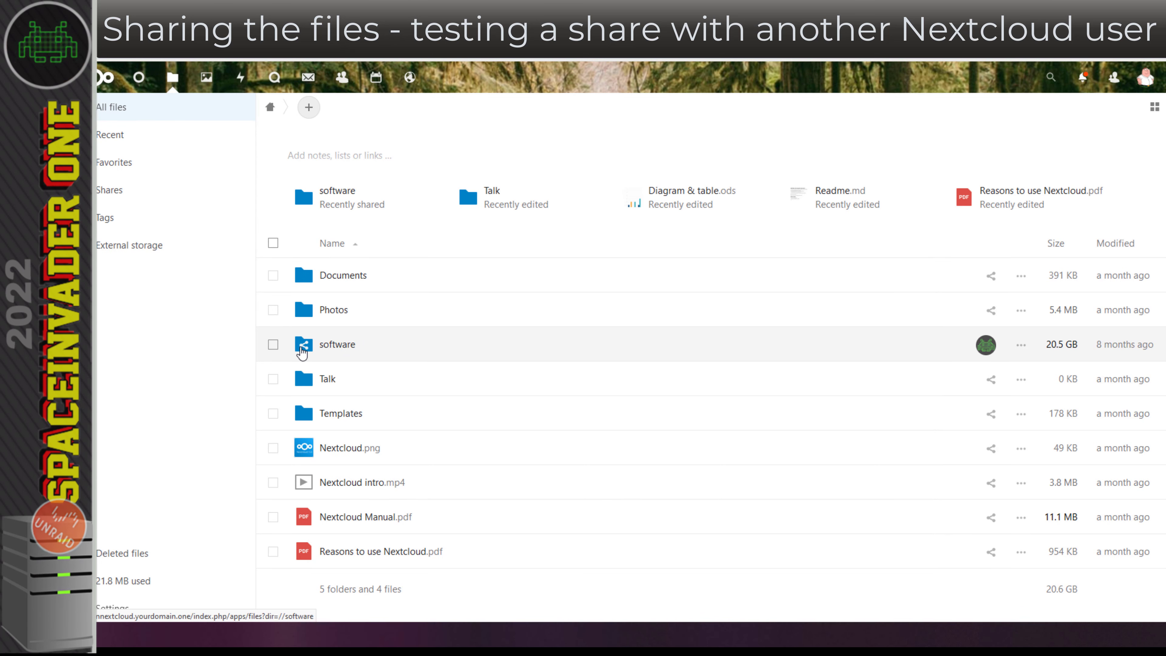
pyautogui.moveTo(984, 348)
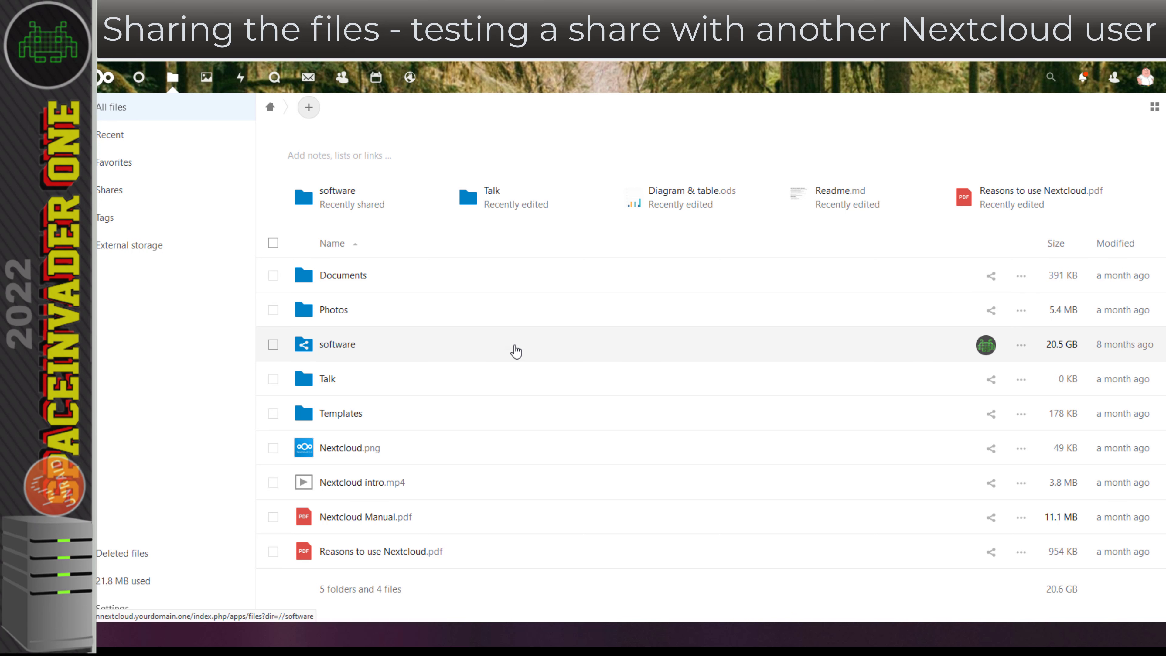
pyautogui.click(337, 347)
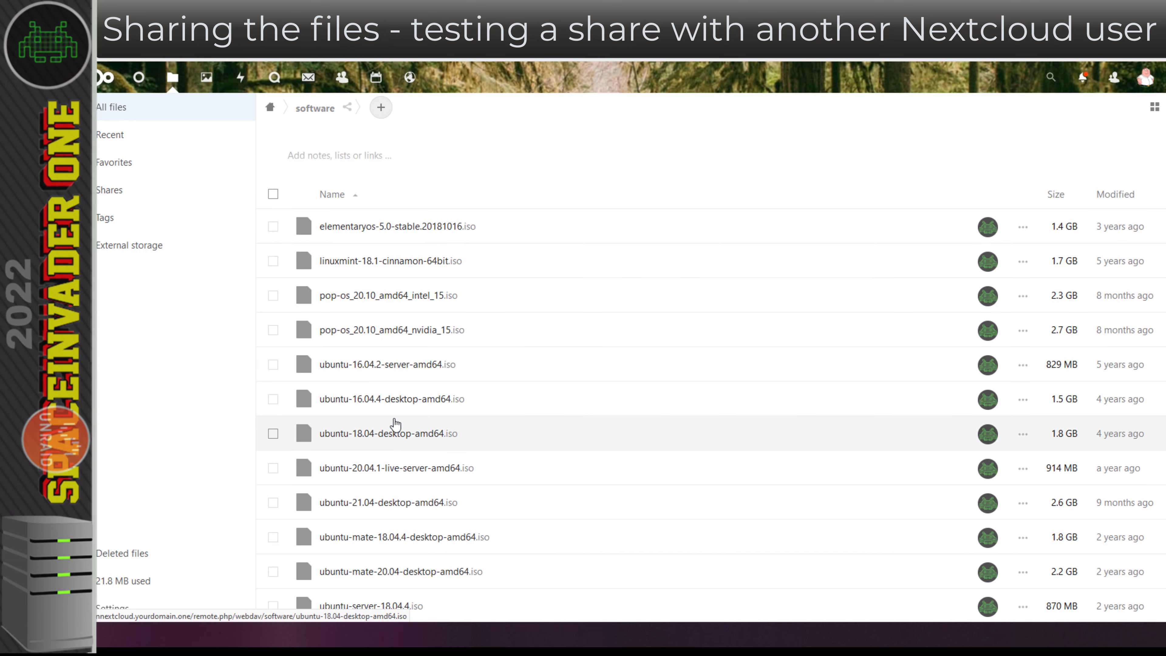
# Step: Delete the elementaryos ISO from the shared software folder
pyautogui.click(273, 227)
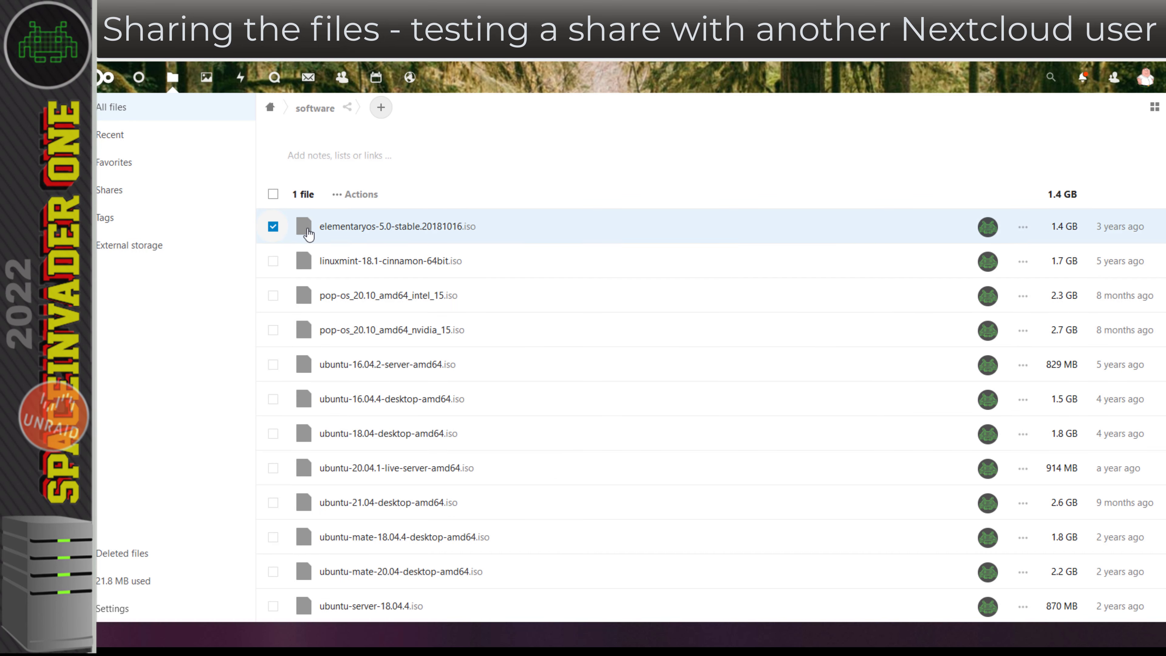
pyautogui.click(355, 195)
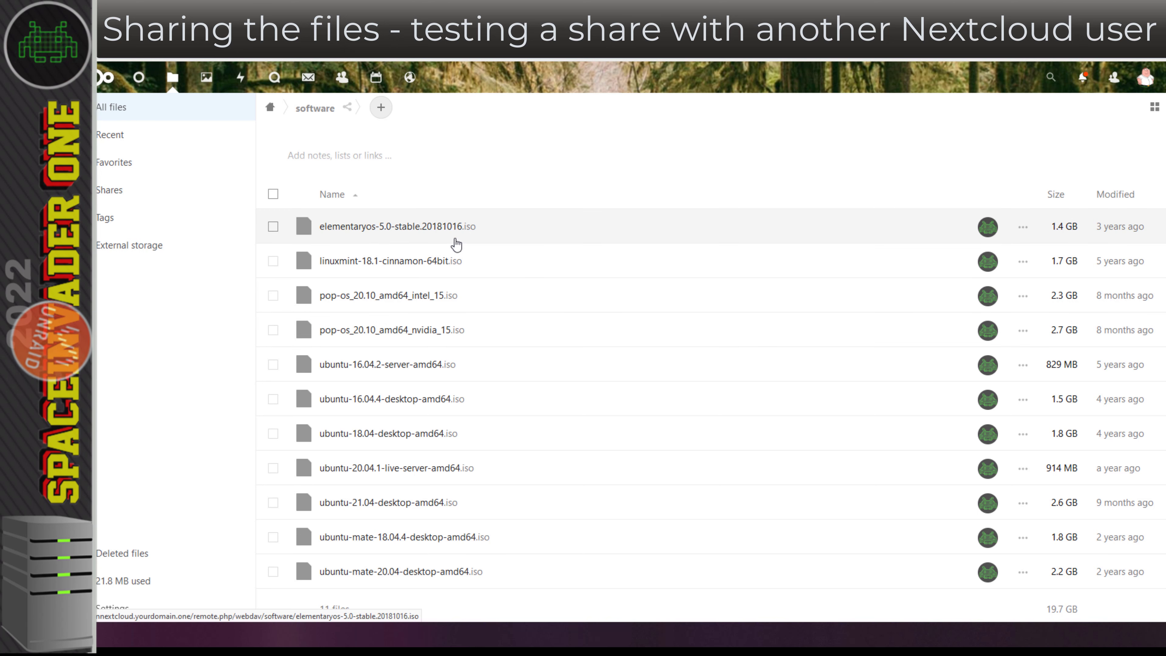
pyautogui.click(273, 226)
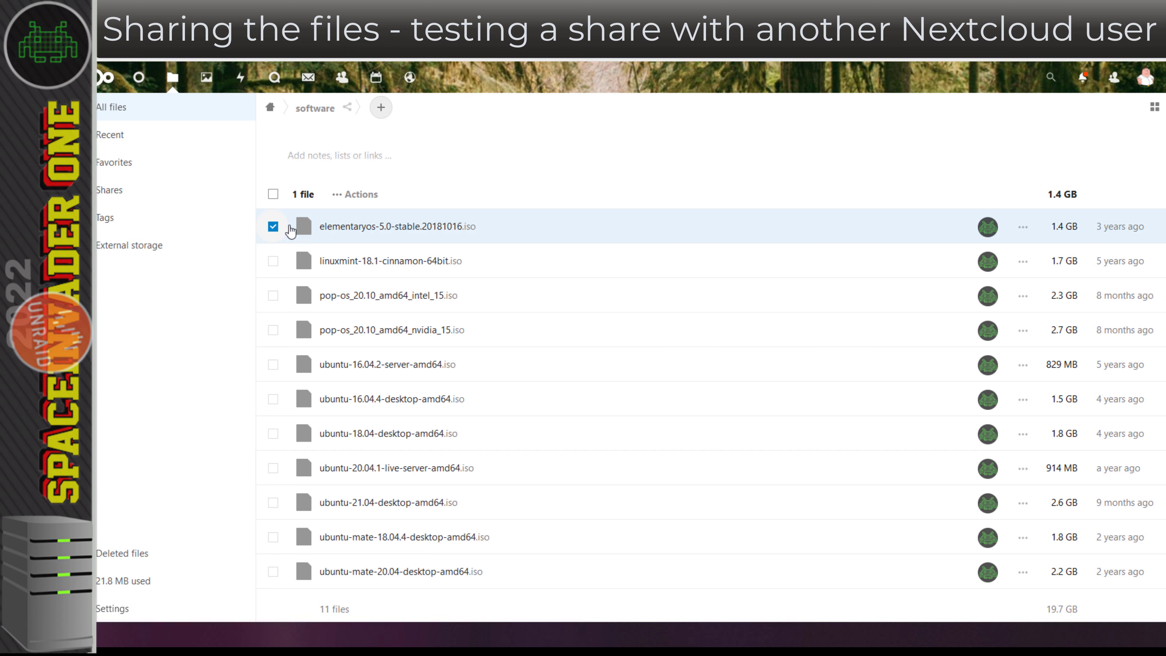
pyautogui.click(336, 194)
pyautogui.click(332, 239)
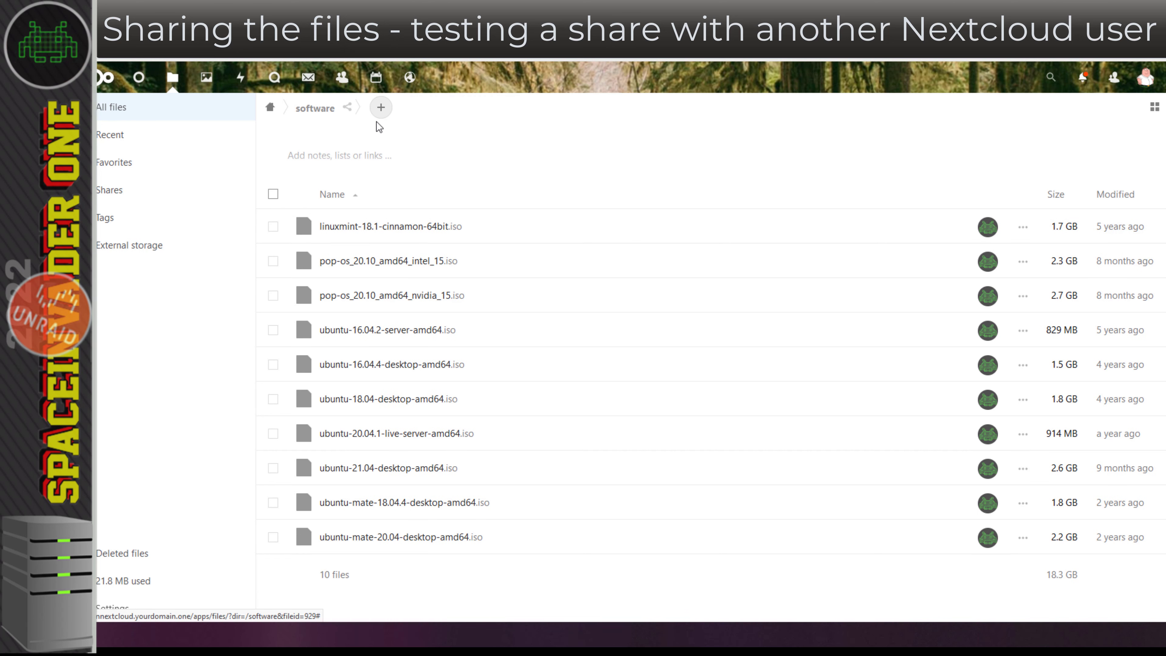
# Step: Create a new folder named '1 test' inside software, then return to all files
pyautogui.click(380, 109)
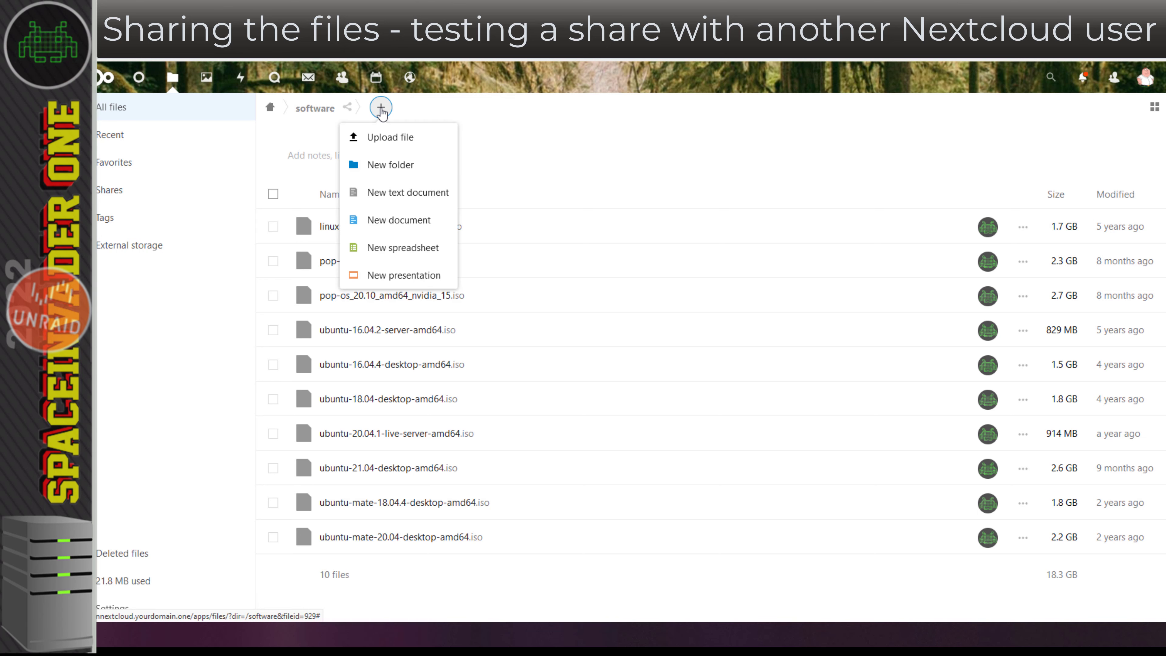
pyautogui.click(390, 164)
pyautogui.write('1 test')
pyautogui.press('Return')
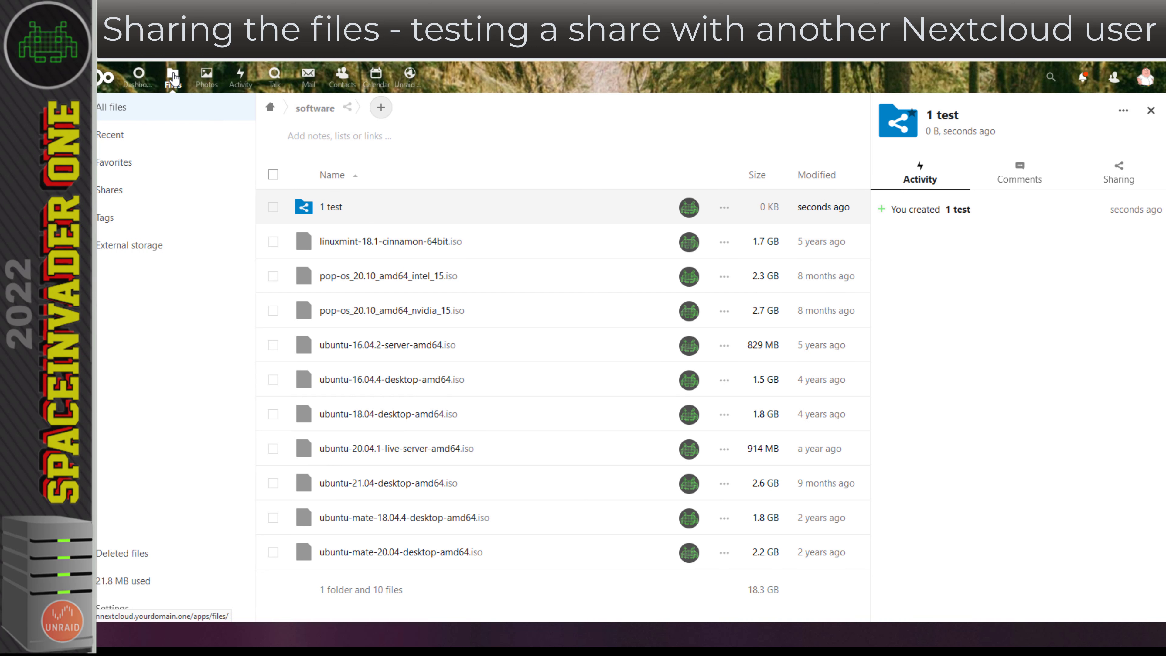
pyautogui.click(174, 77)
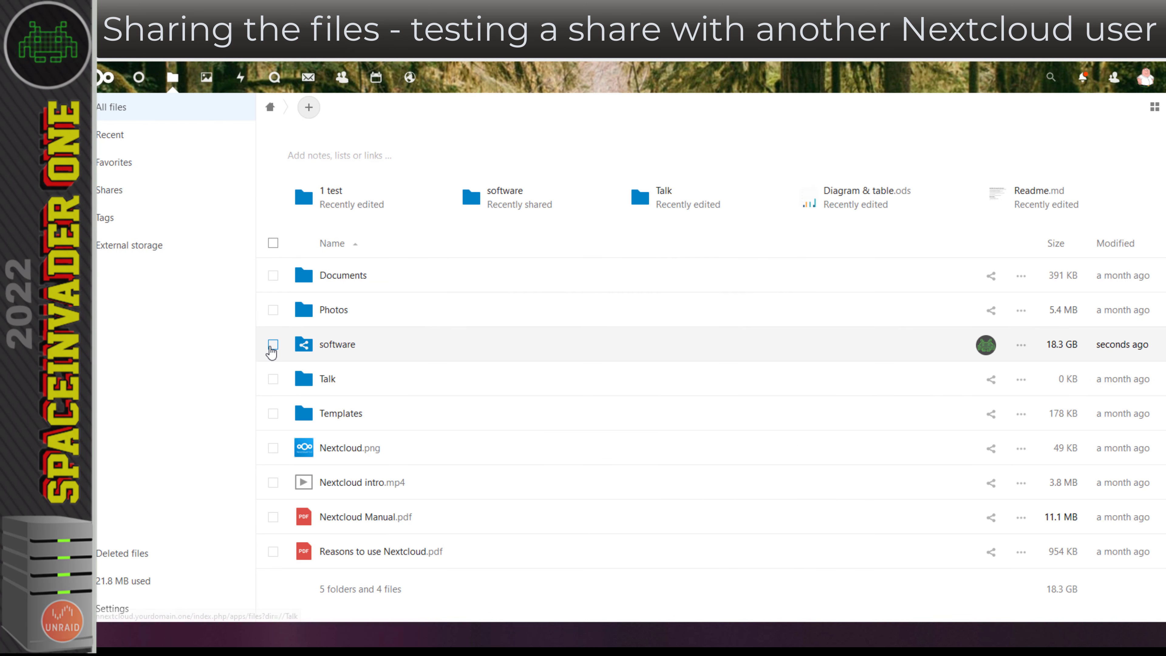
# Step: Delete the shared software folder from this user's files and log out
pyautogui.click(273, 345)
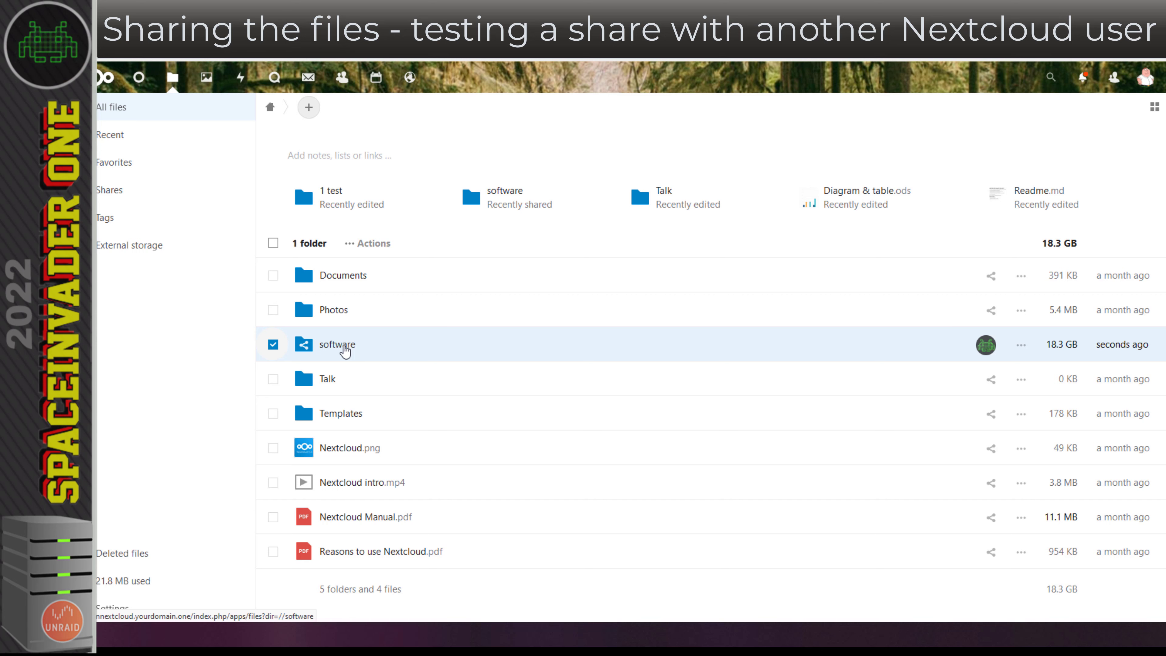
pyautogui.click(351, 192)
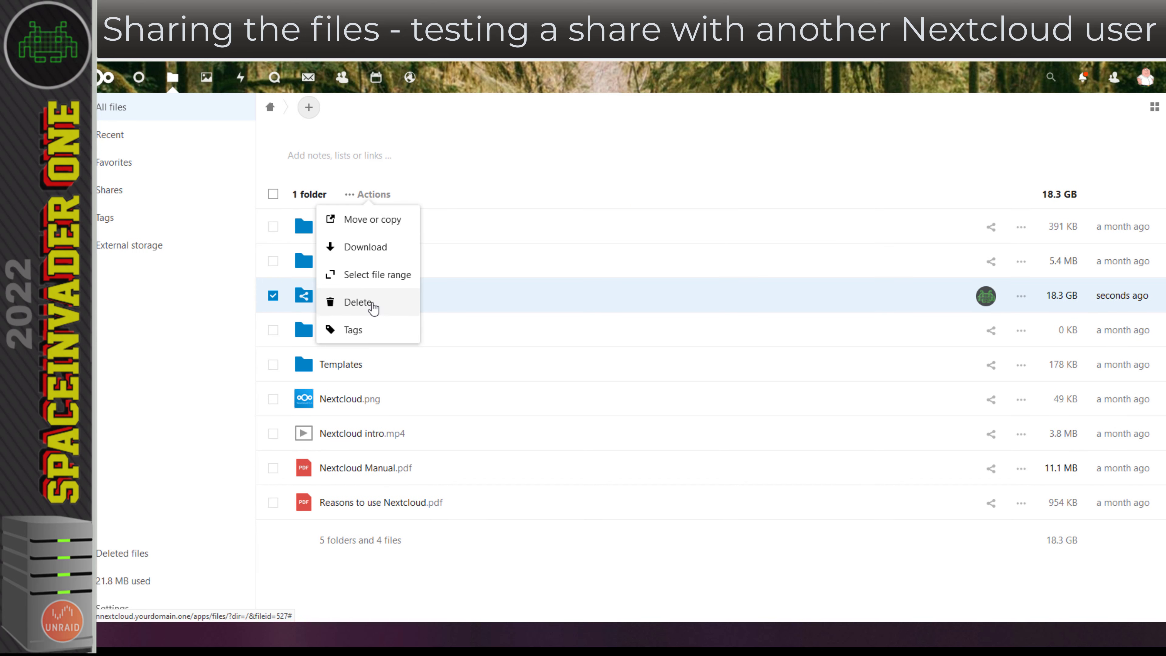
pyautogui.click(358, 302)
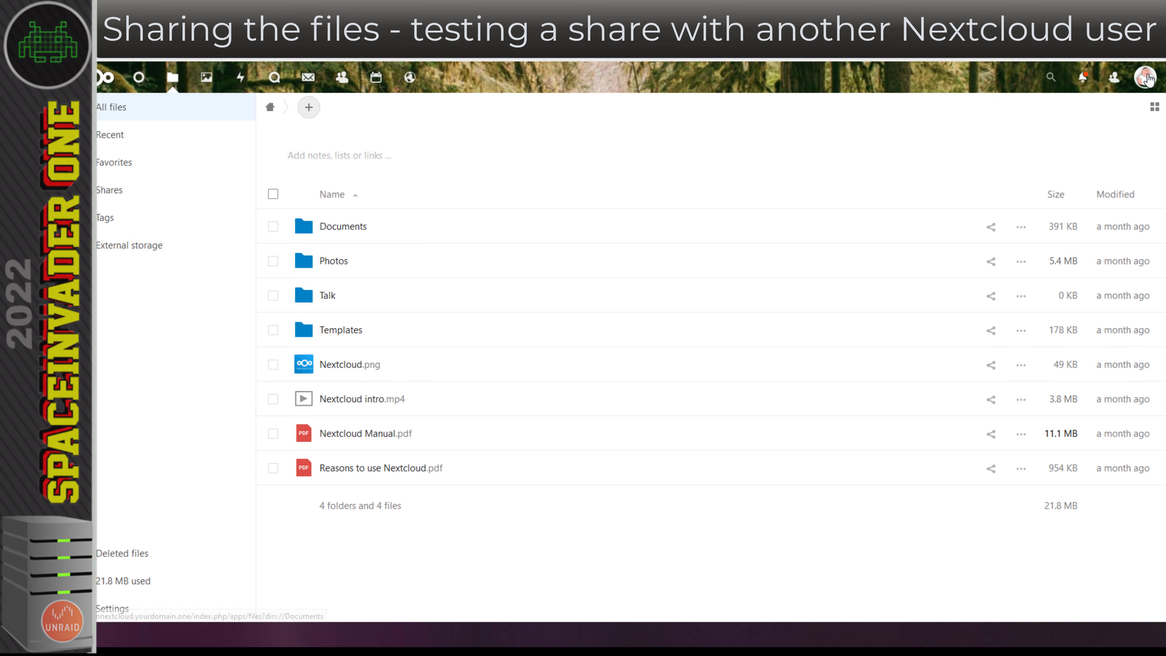
pyautogui.click(1146, 78)
pyautogui.click(1121, 268)
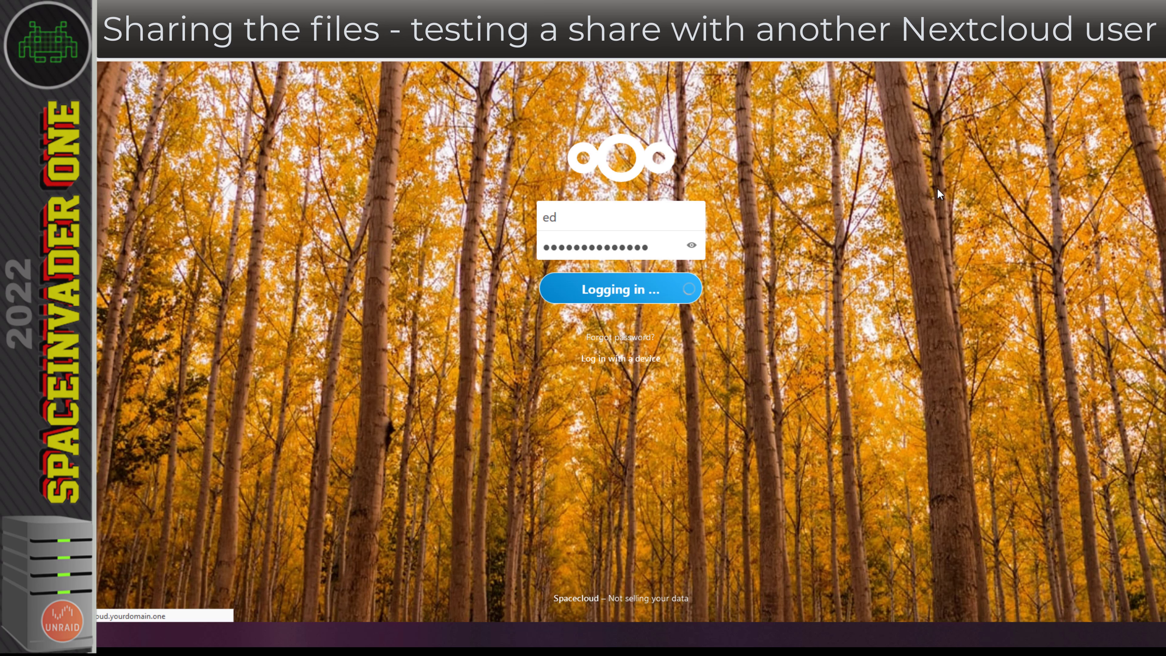
# Step: As admin, review the software folder's sharing details, then open the folder to check its contents
pyautogui.click(173, 78)
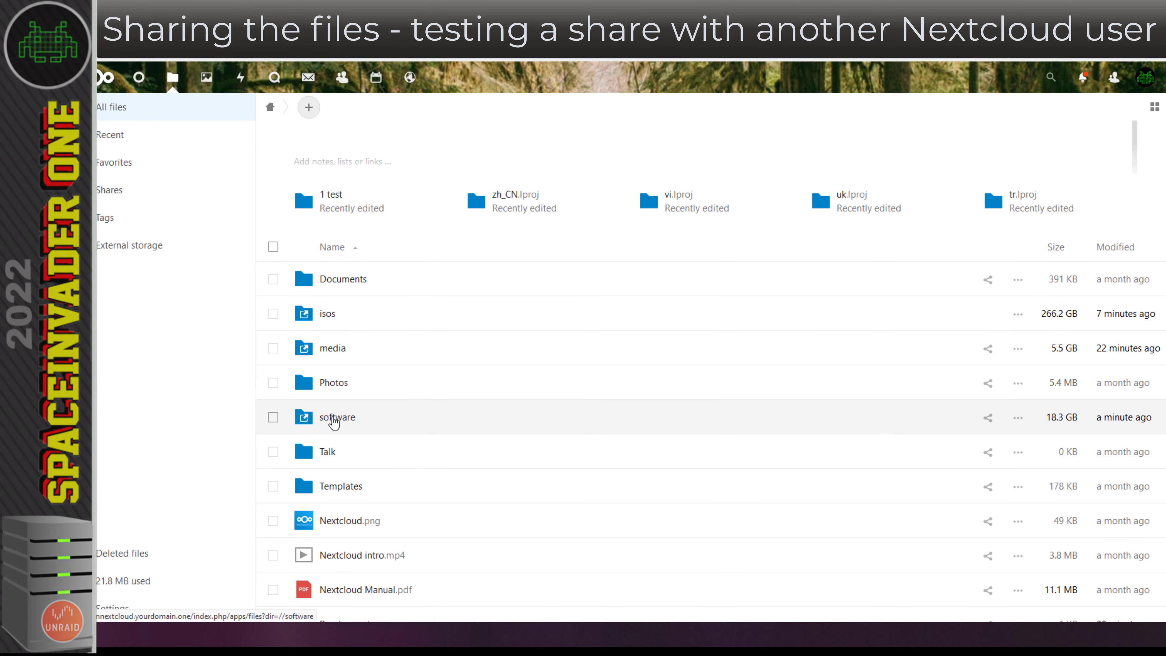
pyautogui.click(987, 418)
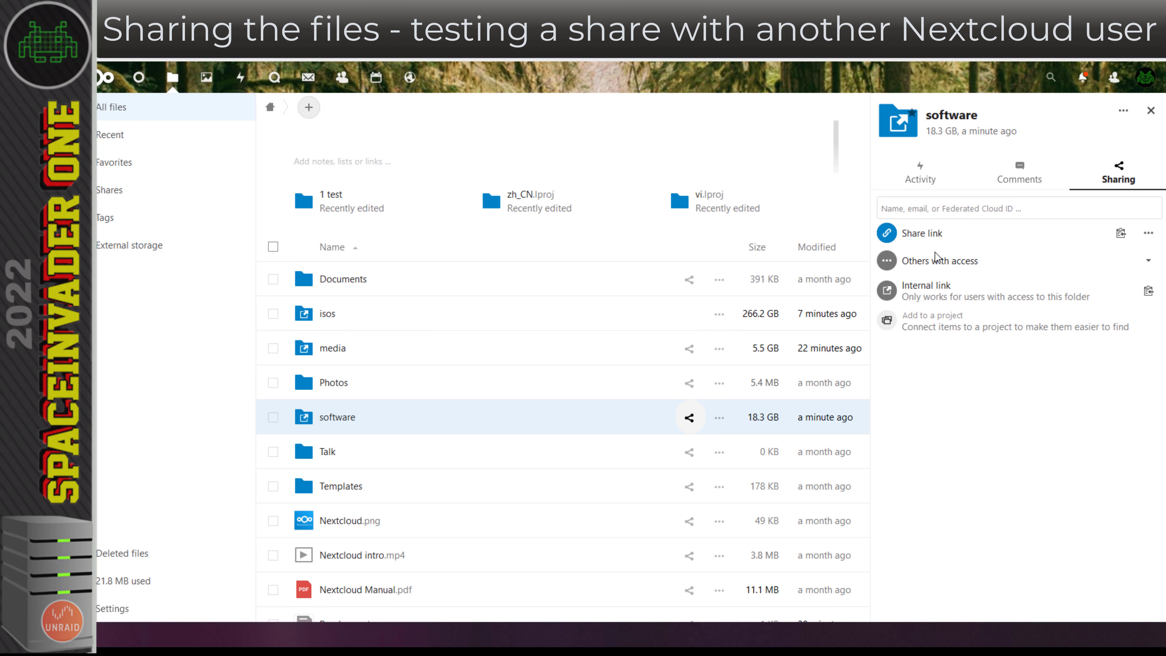
pyautogui.click(1151, 110)
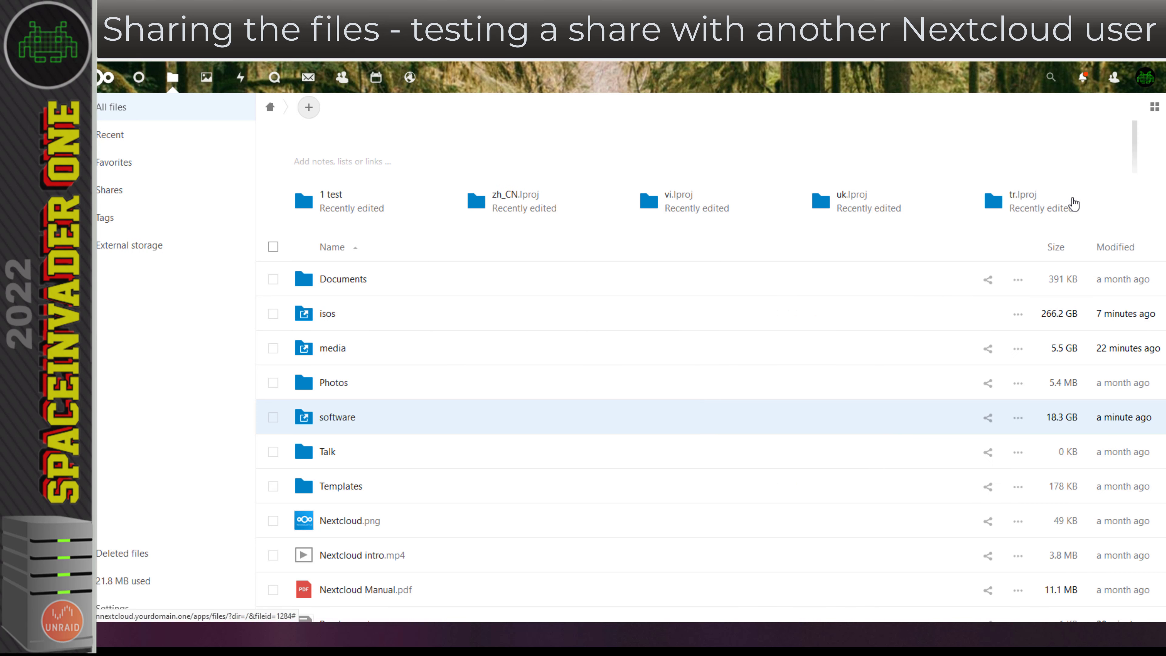
pyautogui.click(342, 418)
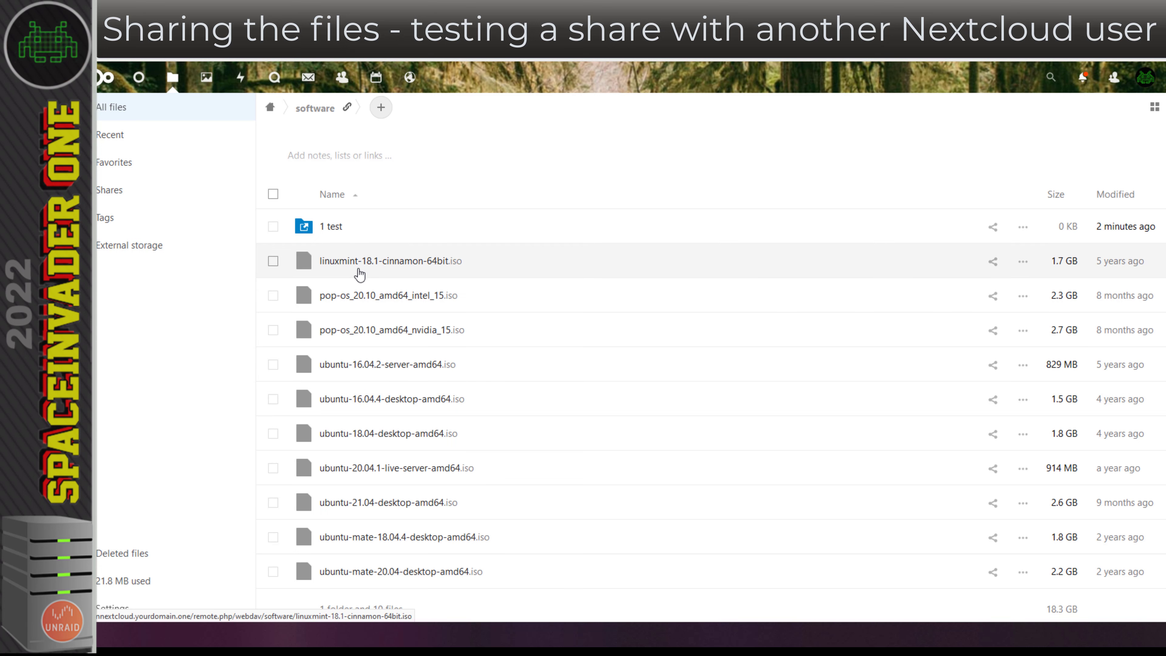